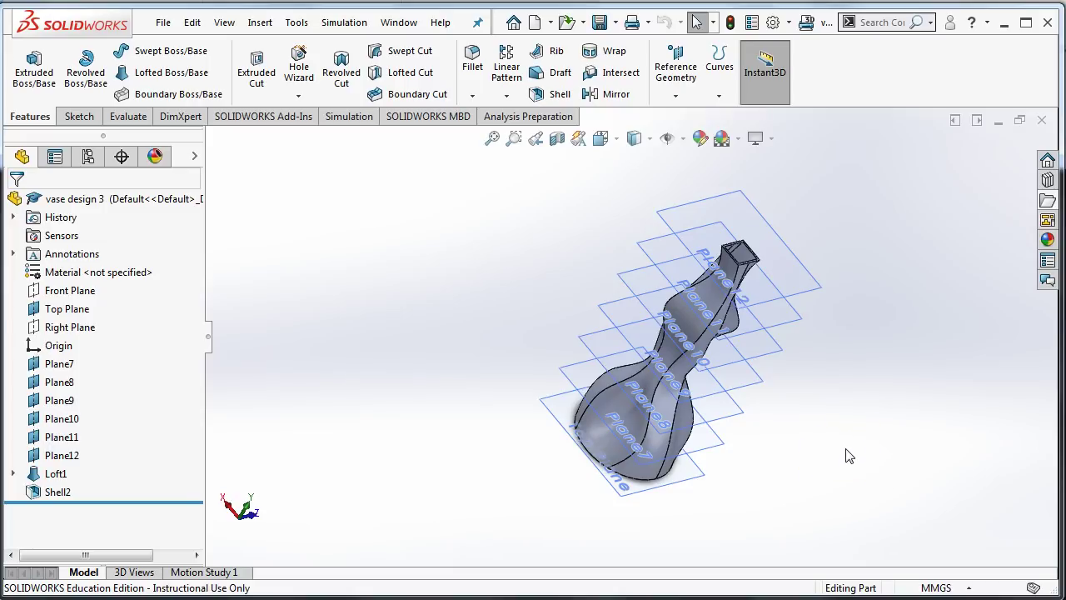
# Step: Orbit the finished twisted vase from several angles, previewing Loft1's source sketches
pyautogui.moveTo(849, 451); pyautogui.dragTo(430, 501, button='middle')
pyautogui.click(55, 473)
pyautogui.moveTo(269, 492)
pyautogui.mouseDown(button='middle')
pyautogui.moveTo(404, 469)
pyautogui.moveTo(444, 530)
pyautogui.moveTo(441, 566)
pyautogui.mouseUp(button='middle')
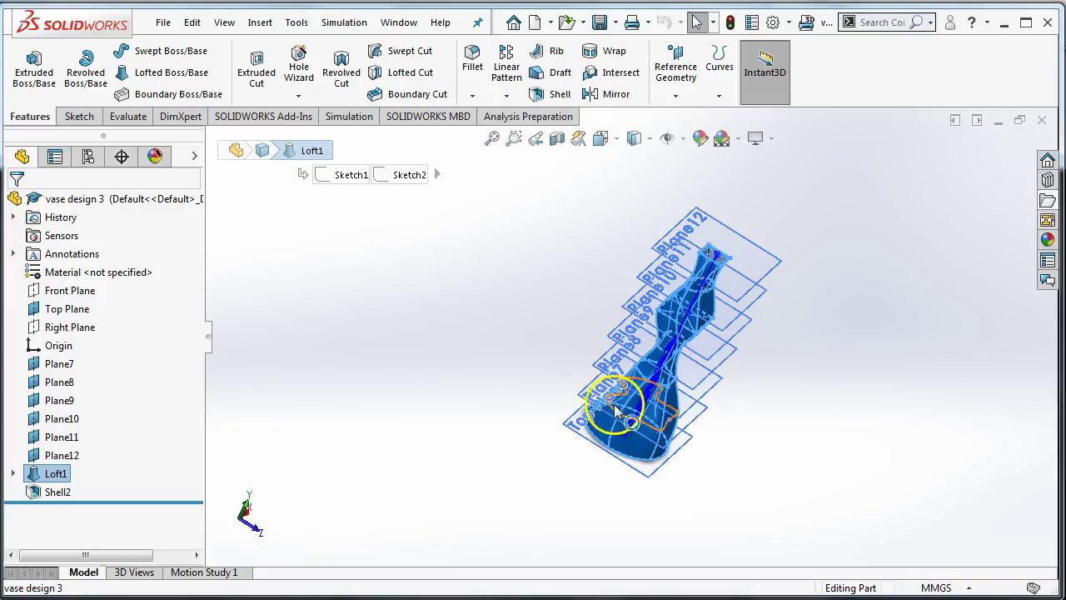
pyautogui.moveTo(600, 488)
pyautogui.mouseDown(button='middle')
pyautogui.moveTo(547, 495)
pyautogui.moveTo(599, 469)
pyautogui.mouseUp(button='middle')
pyautogui.click(728, 416)
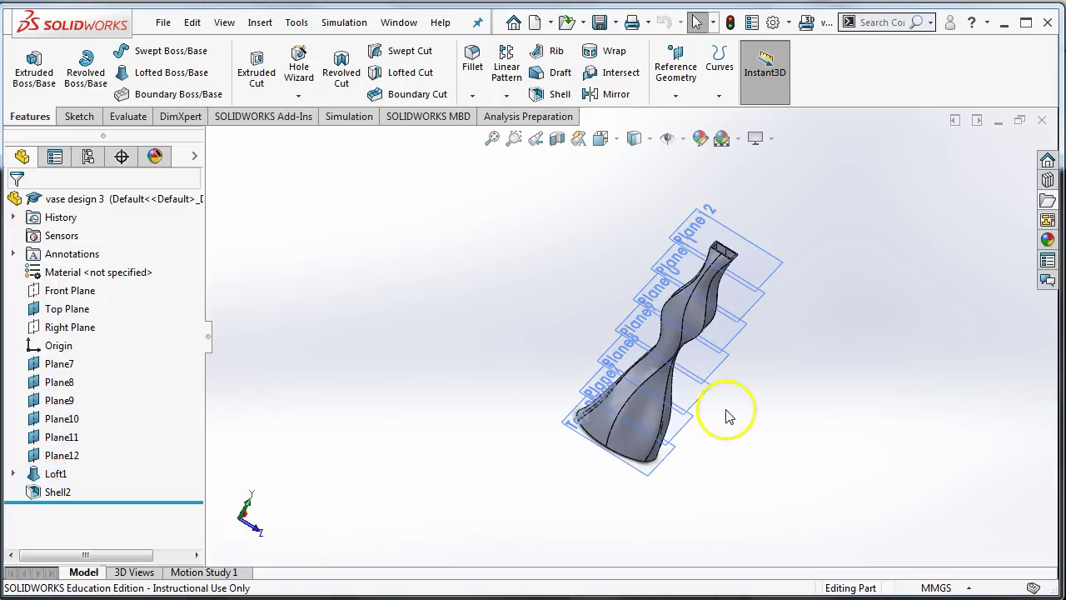
pyautogui.moveTo(727, 417); pyautogui.dragTo(681, 442, button='middle')
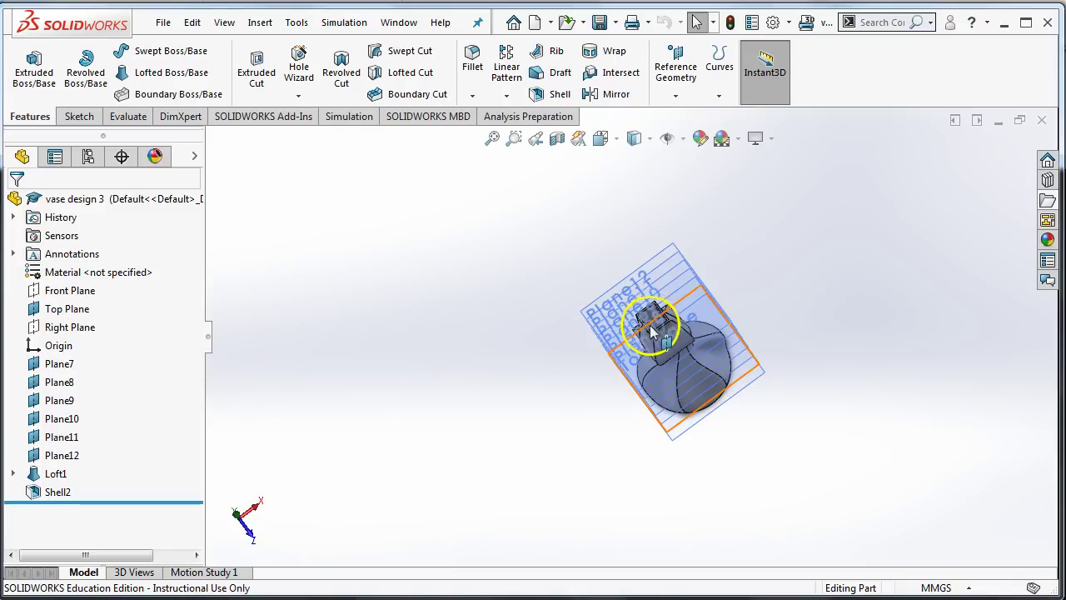
pyautogui.moveTo(652, 331); pyautogui.dragTo(592, 234, button='middle')
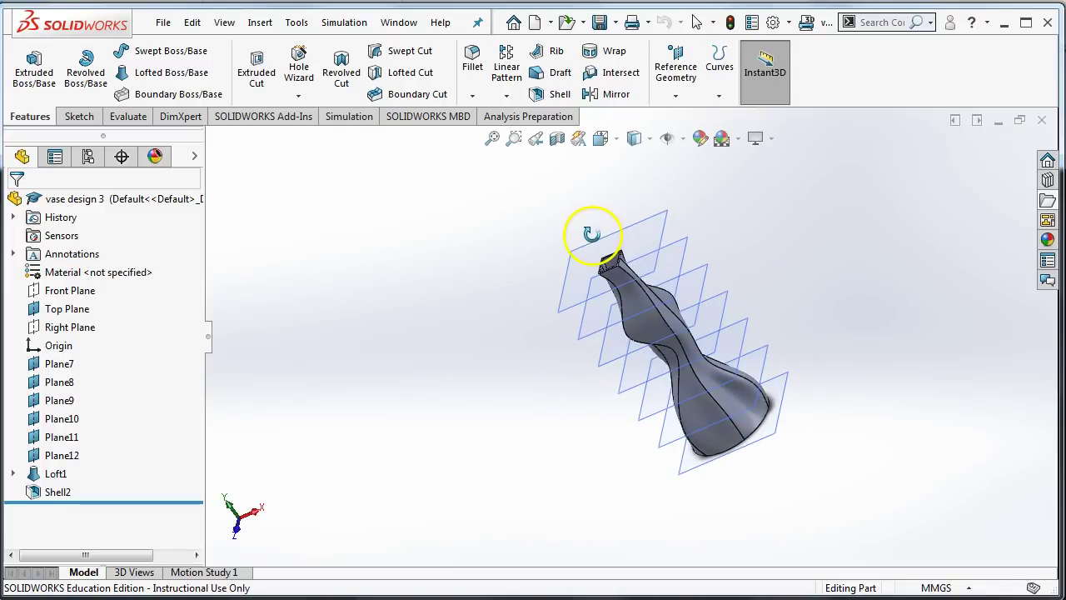
pyautogui.click(562, 237)
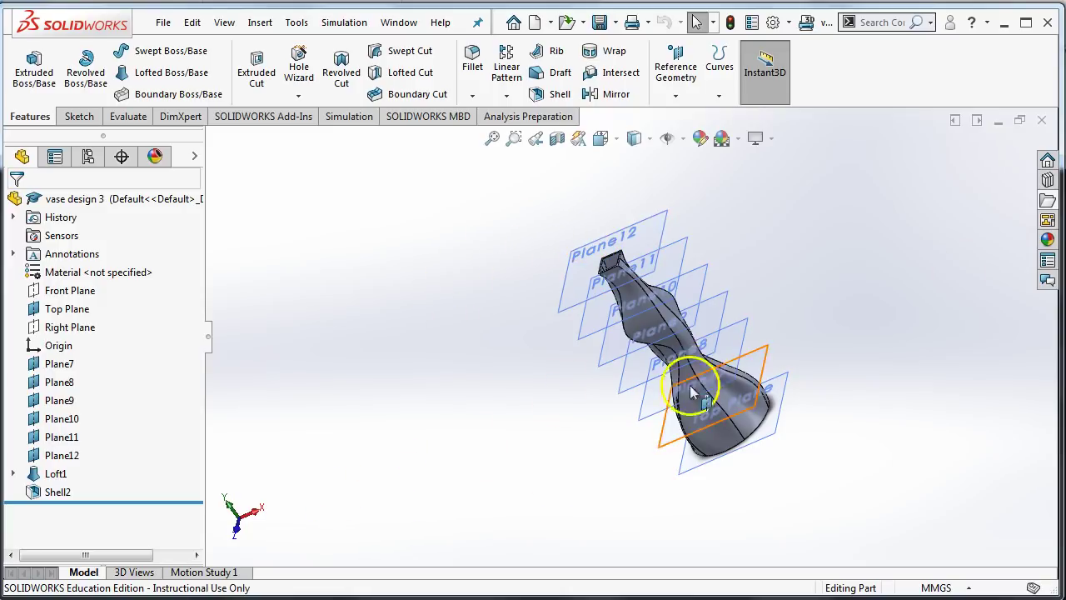
# Step: Read the SolidWorksVase.txt step list in Notepad, then go back and orbit the vase model
pyautogui.hotkey('alt', 'Tab')
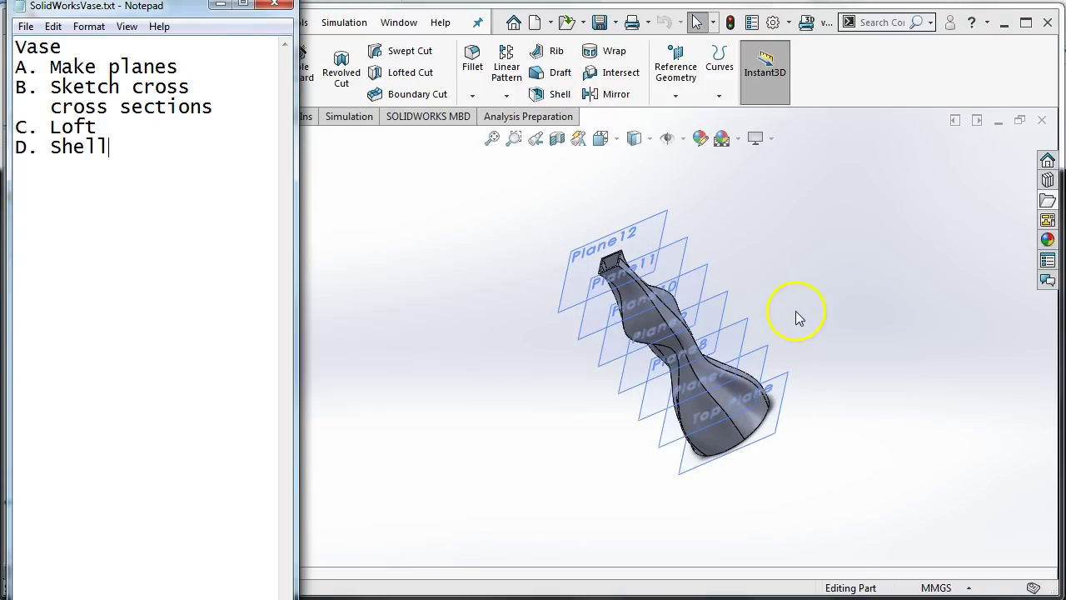
pyautogui.moveTo(797, 316); pyautogui.dragTo(854, 296, button='middle')
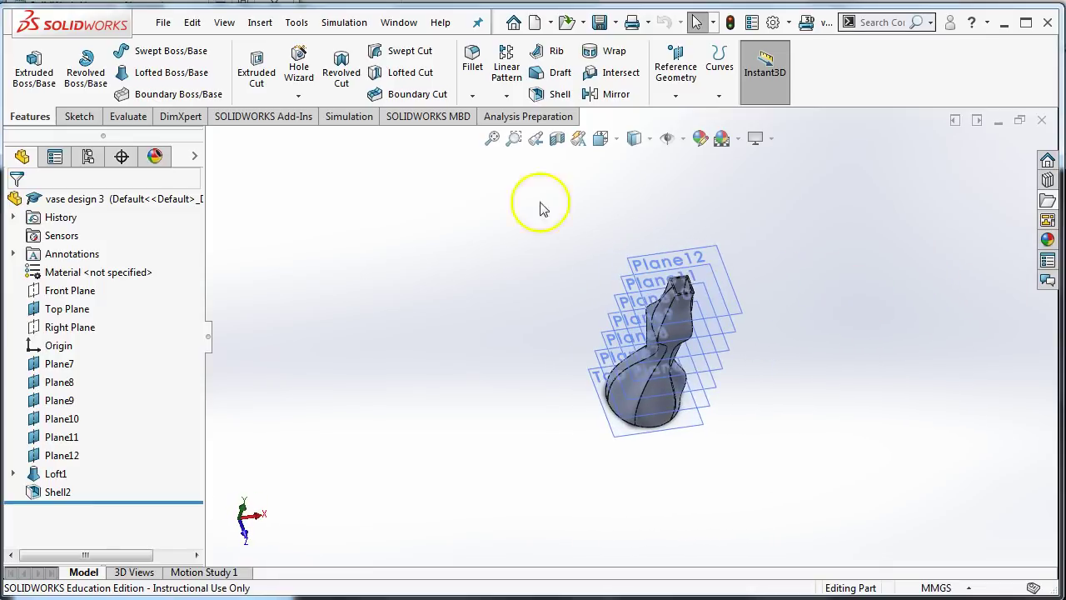
# Step: Create a new blank Part document through File > New
pyautogui.click(162, 23)
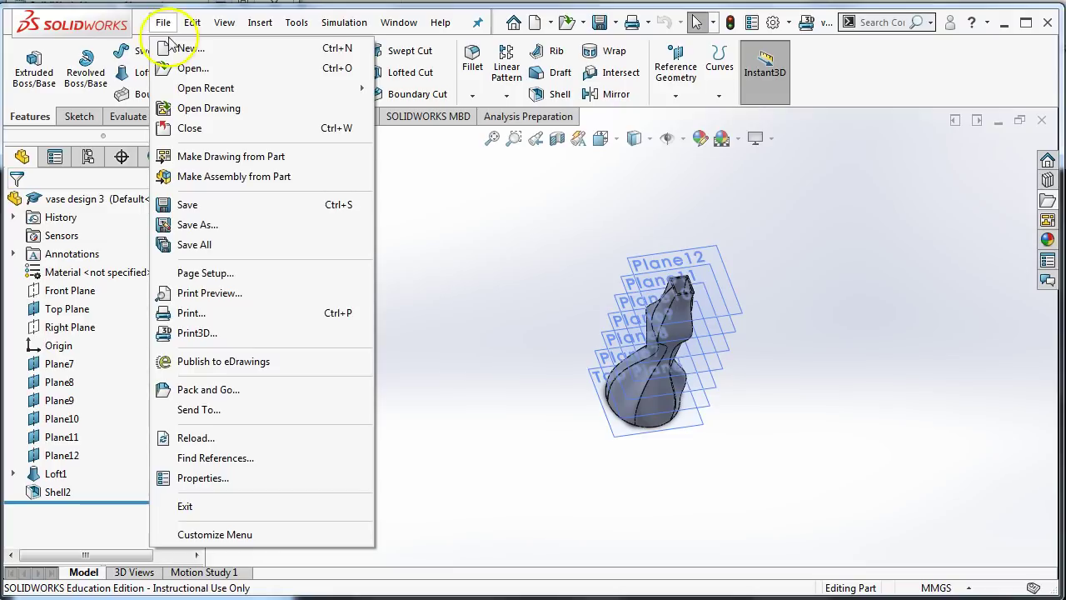
pyautogui.click(188, 49)
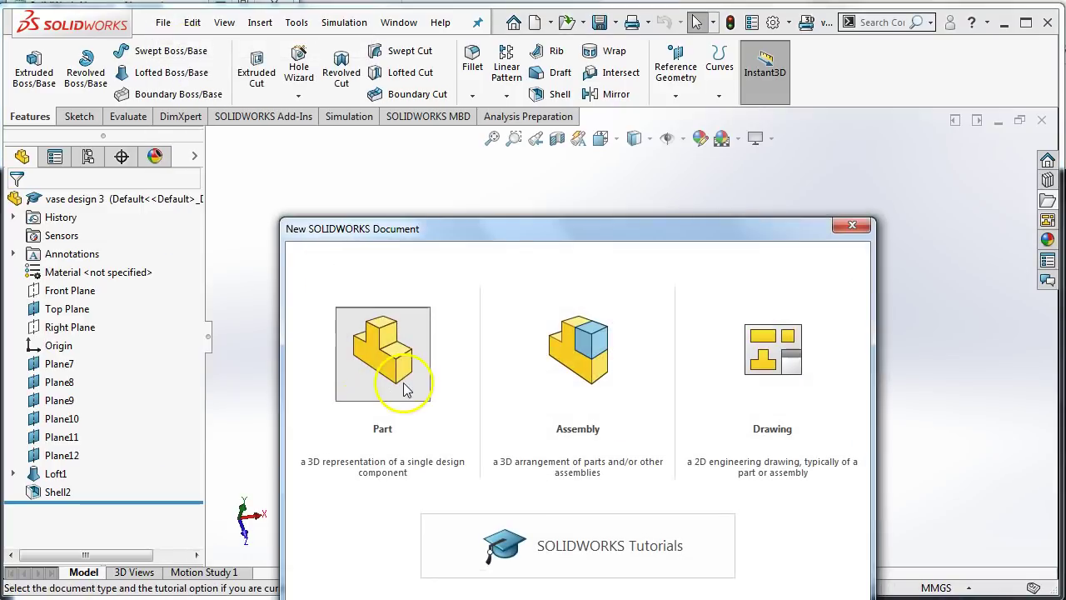
pyautogui.doubleClick(409, 384)
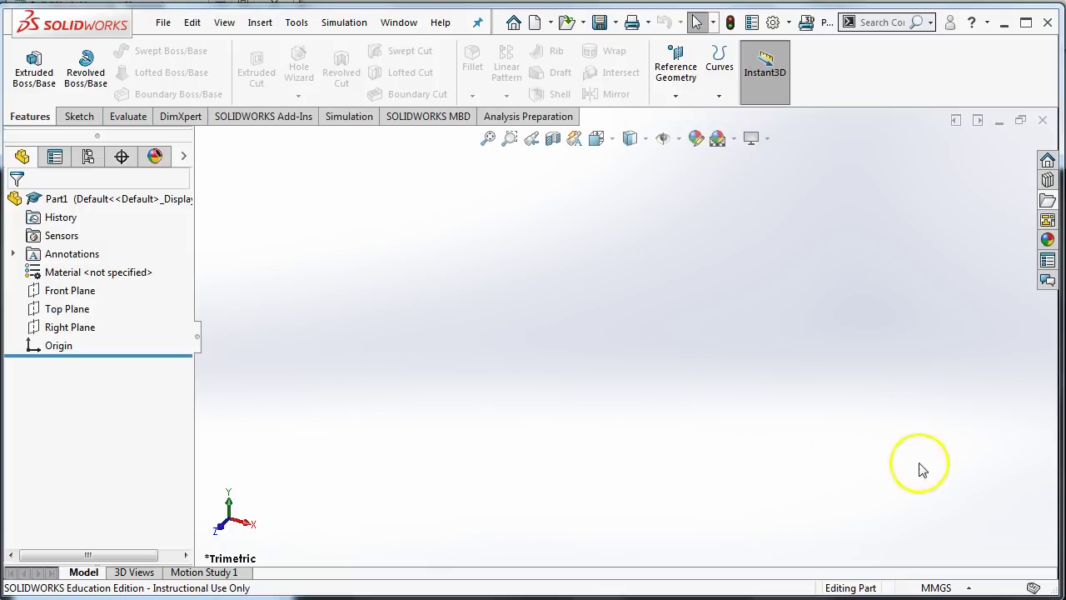
# Step: Set Part1's Top Plane to Show and orbit the view to see it
pyautogui.click(32, 293)
pyautogui.click(33, 309)
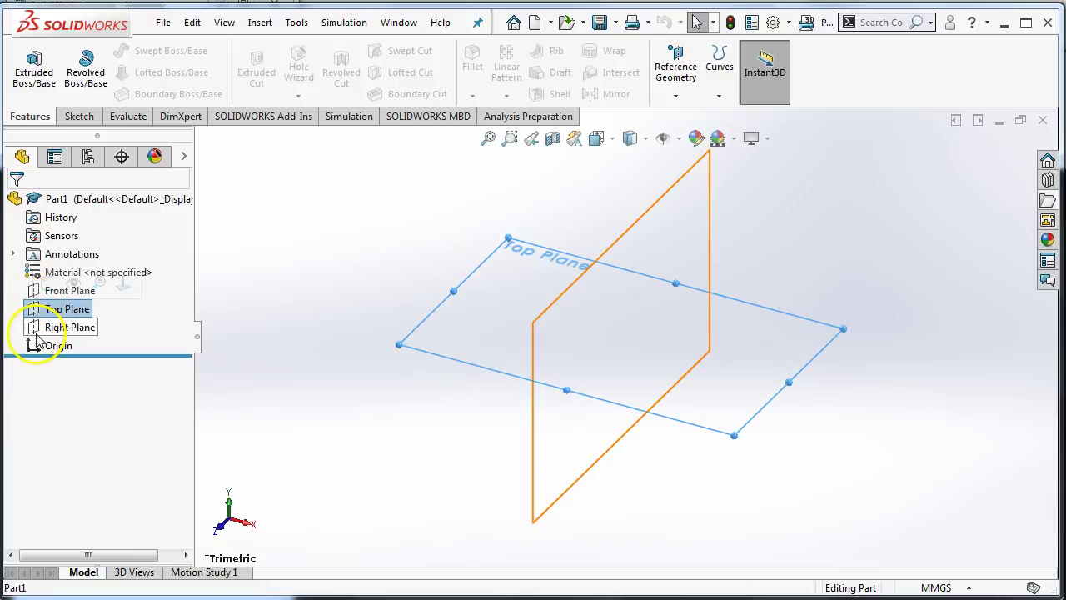
pyautogui.click(35, 329)
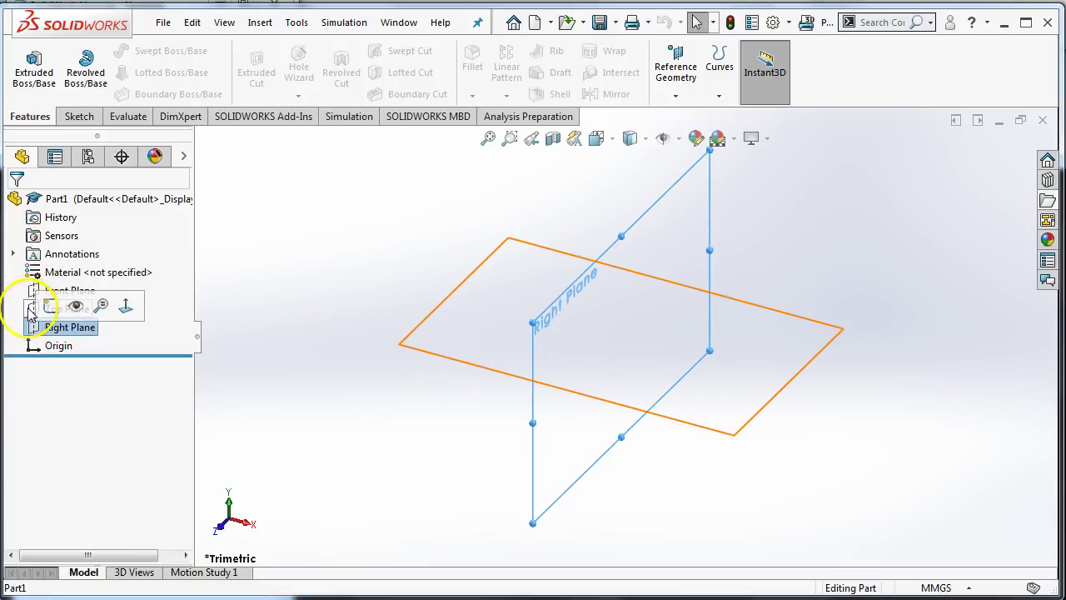
pyautogui.click(31, 309)
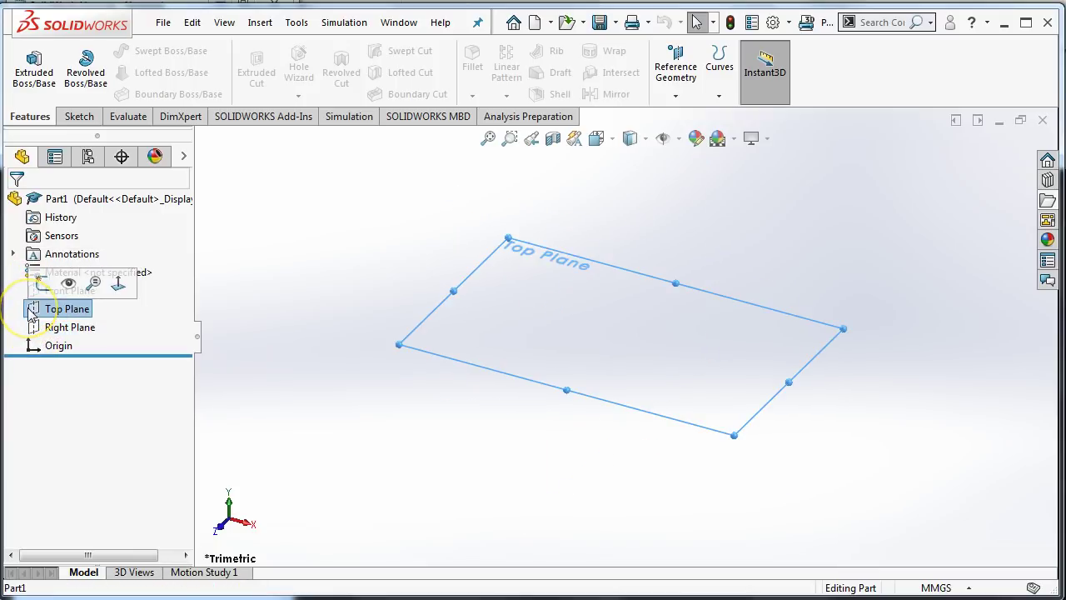
pyautogui.click(69, 284)
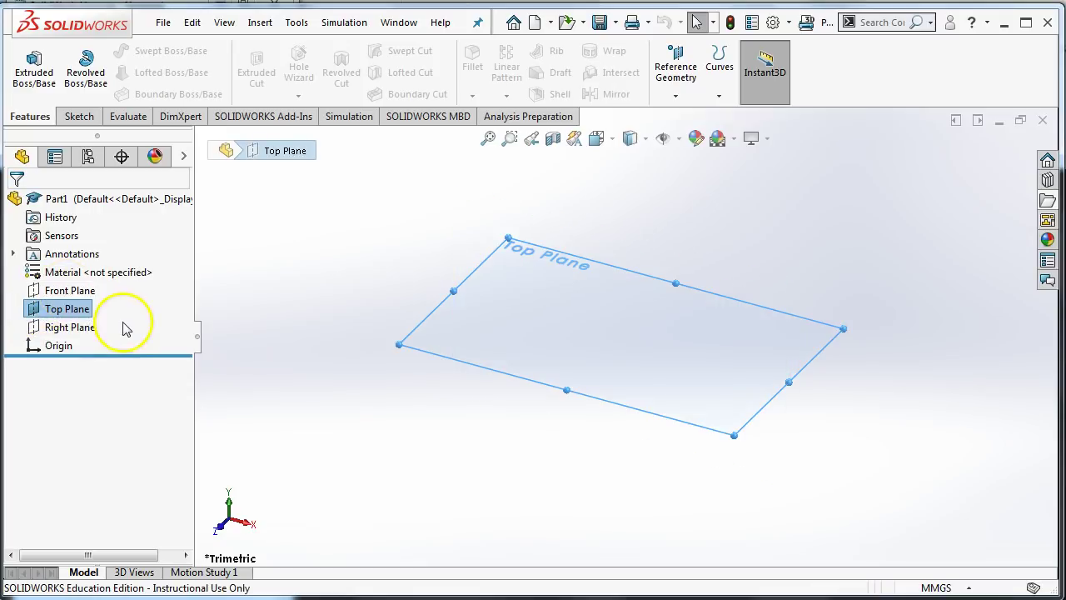
pyautogui.click(470, 431)
pyautogui.moveTo(464, 438); pyautogui.dragTo(435, 471, button='middle')
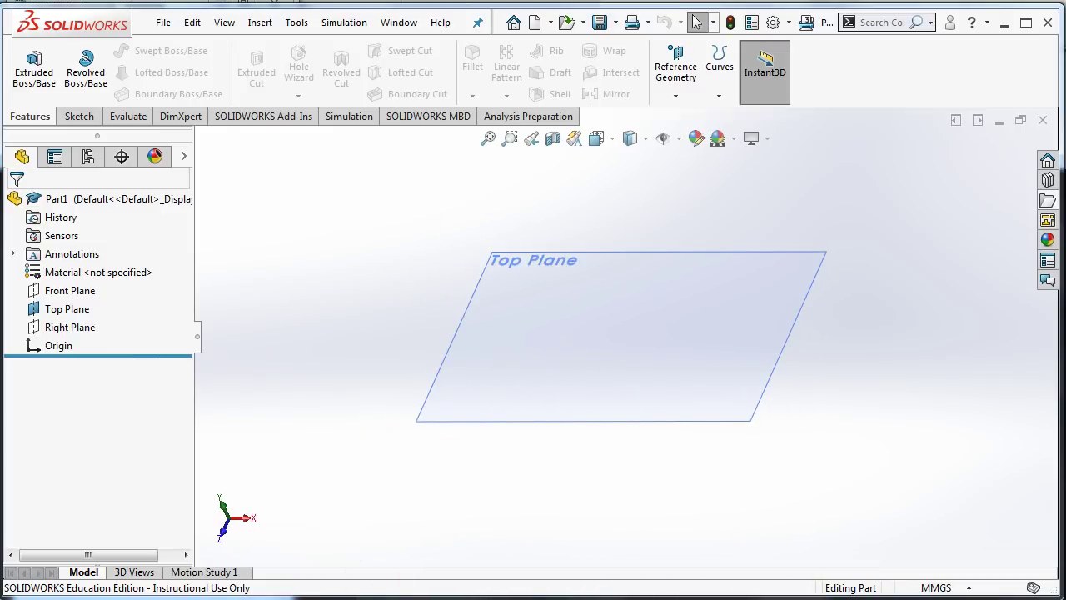
pyautogui.moveTo(495, 509); pyautogui.dragTo(638, 388, button='middle')
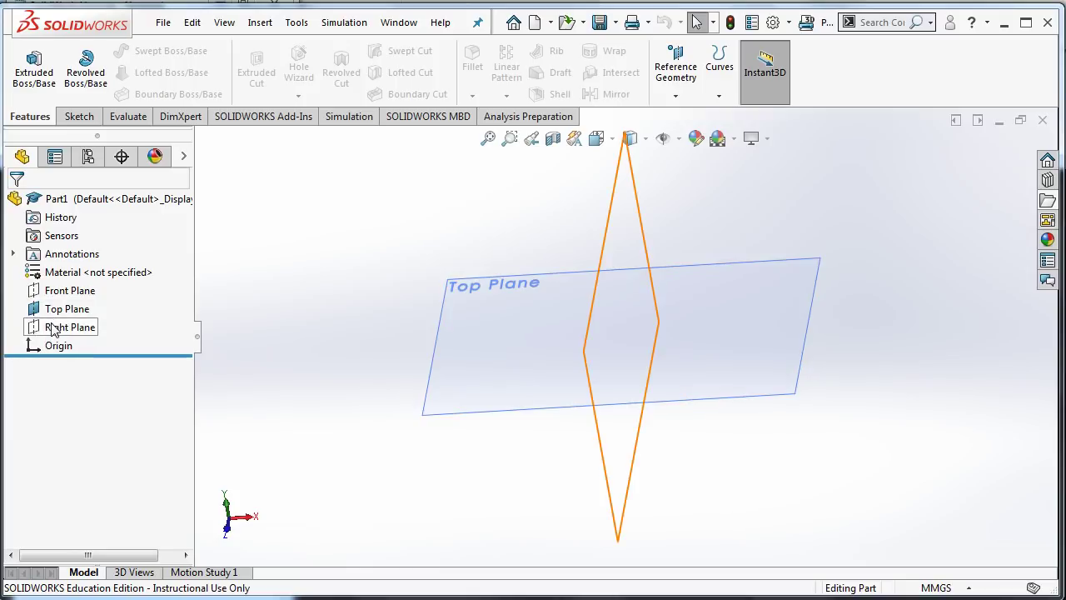
pyautogui.click(58, 294)
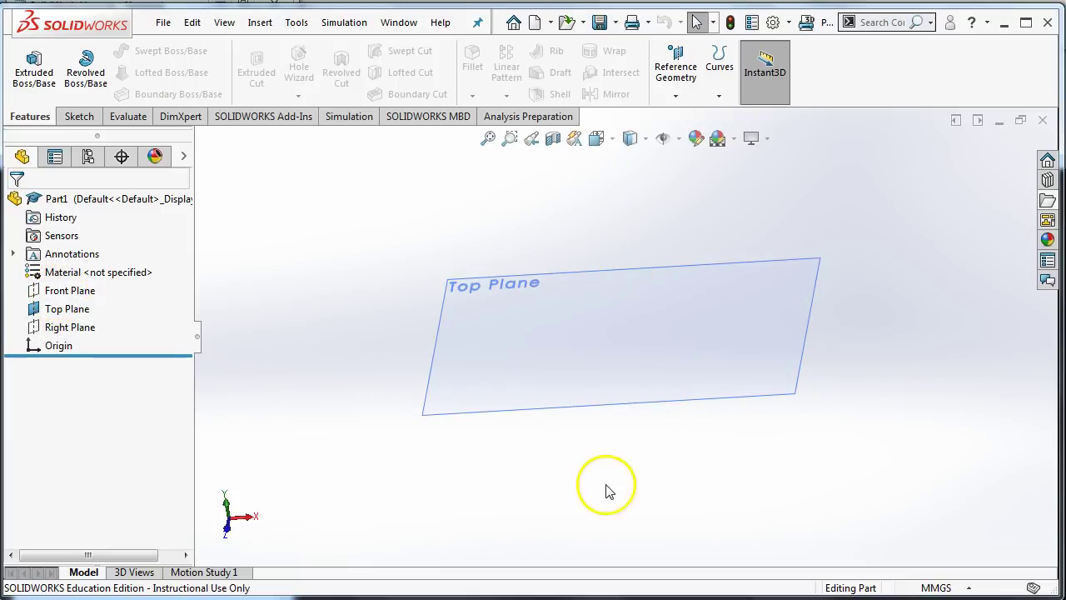
pyautogui.moveTo(609, 495)
pyautogui.mouseDown(button='middle')
pyautogui.moveTo(644, 496)
pyautogui.moveTo(578, 476)
pyautogui.moveTo(594, 495)
pyautogui.mouseUp(button='middle')
# Step: With Top Plane selected, browse the CommandManager tabs and open the Reference Geometry dropdown
pyautogui.click(33, 312)
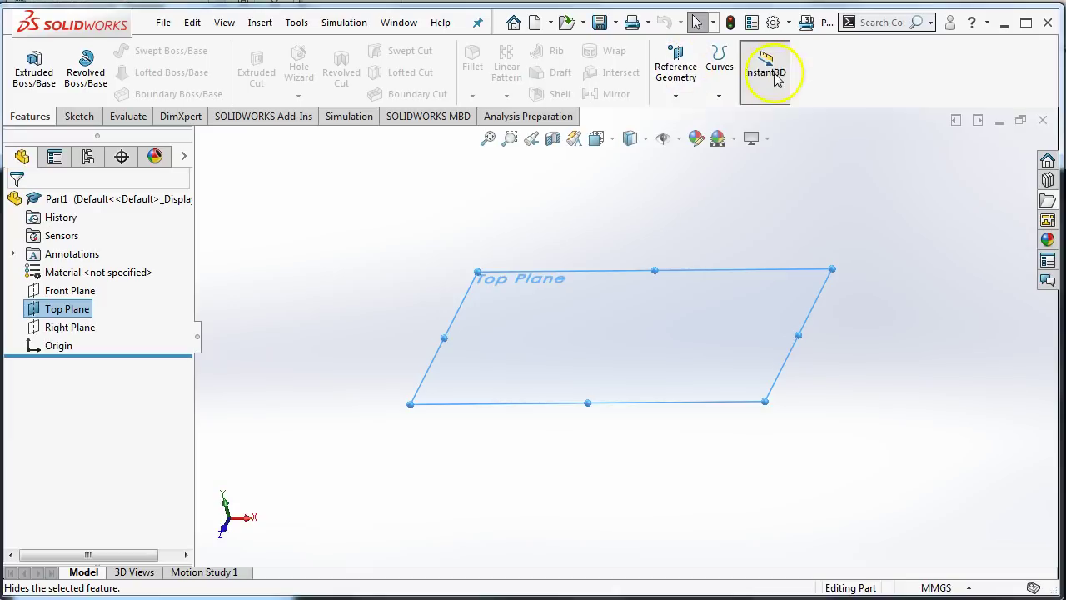
pyautogui.click(79, 117)
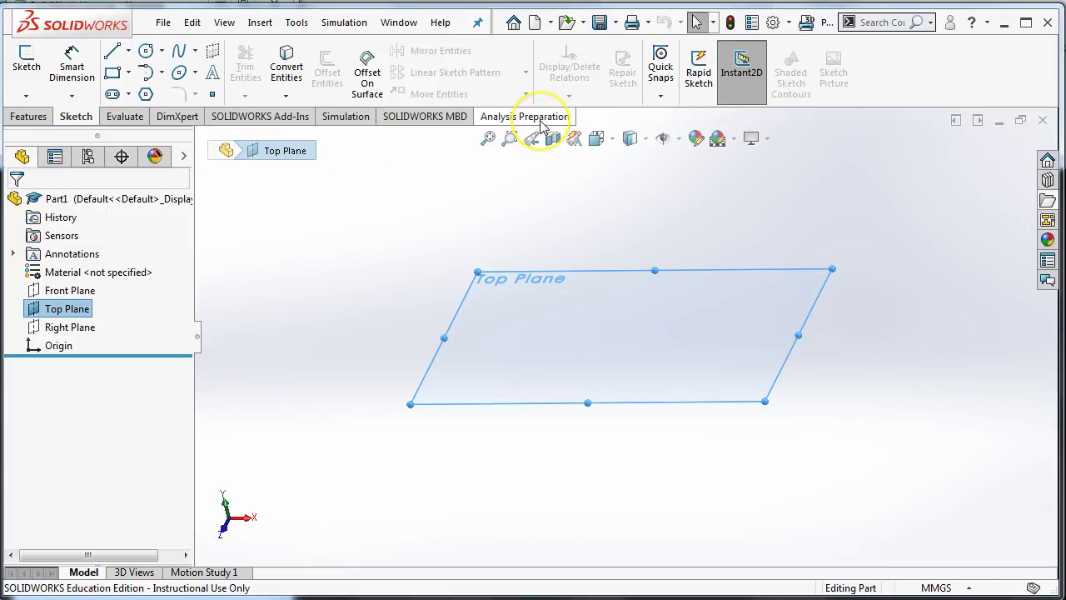
pyautogui.click(533, 117)
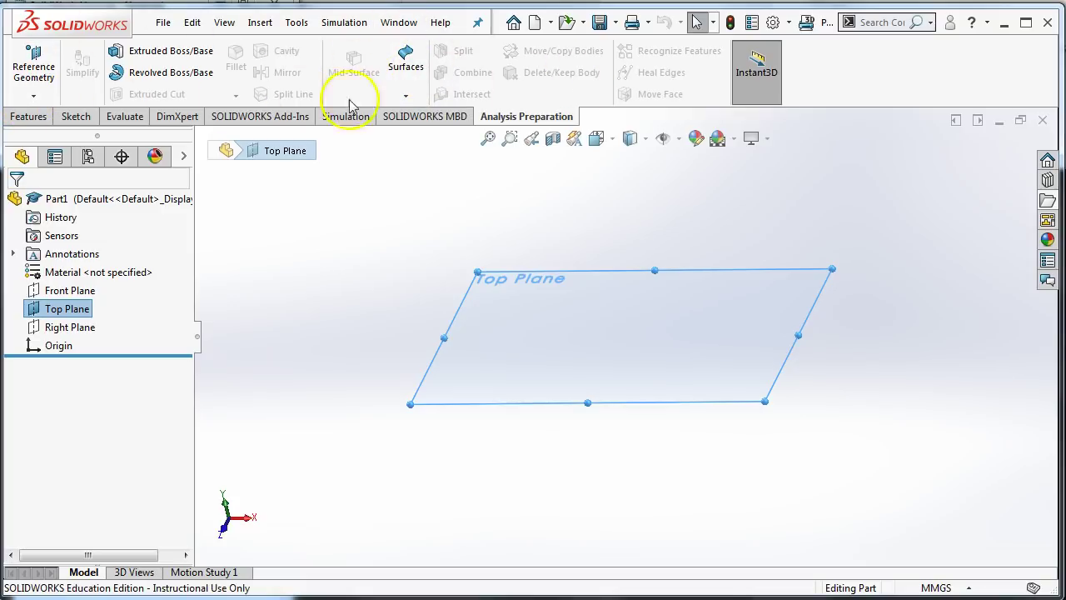
pyautogui.click(27, 116)
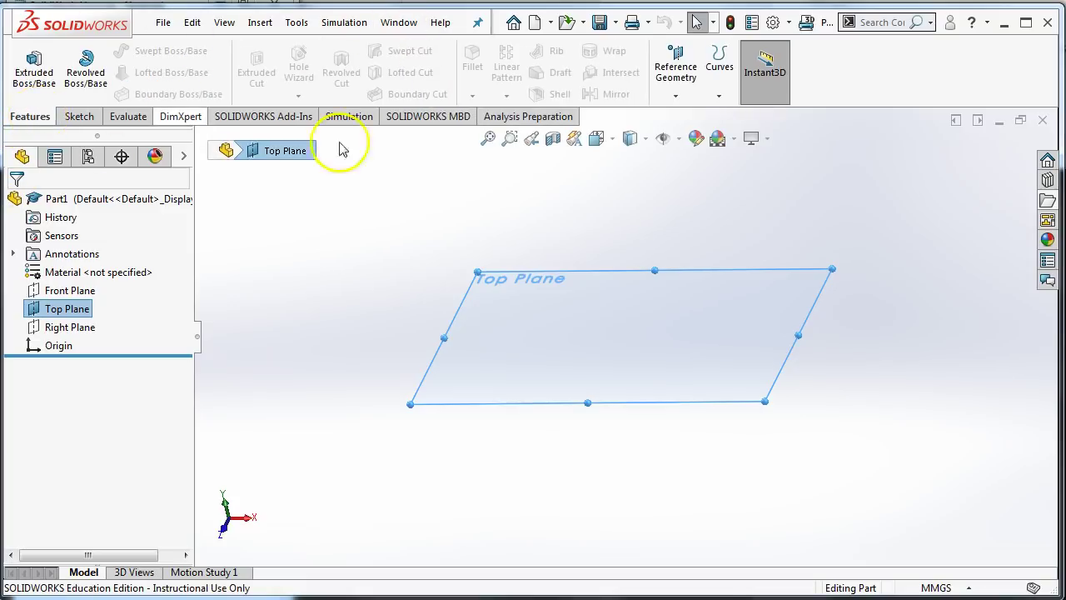
pyautogui.click(678, 96)
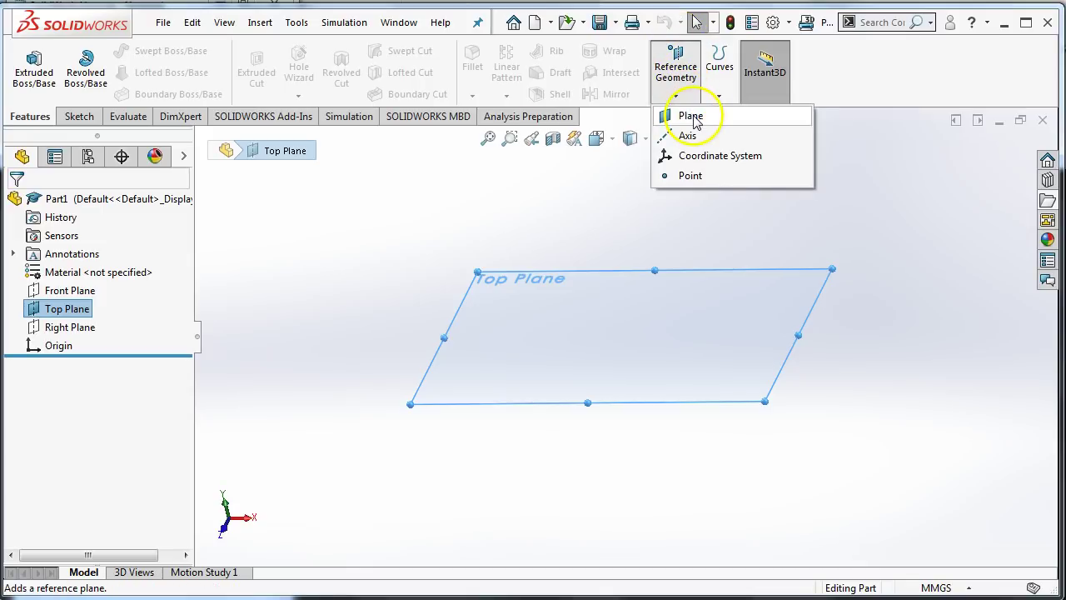
pyautogui.click(78, 117)
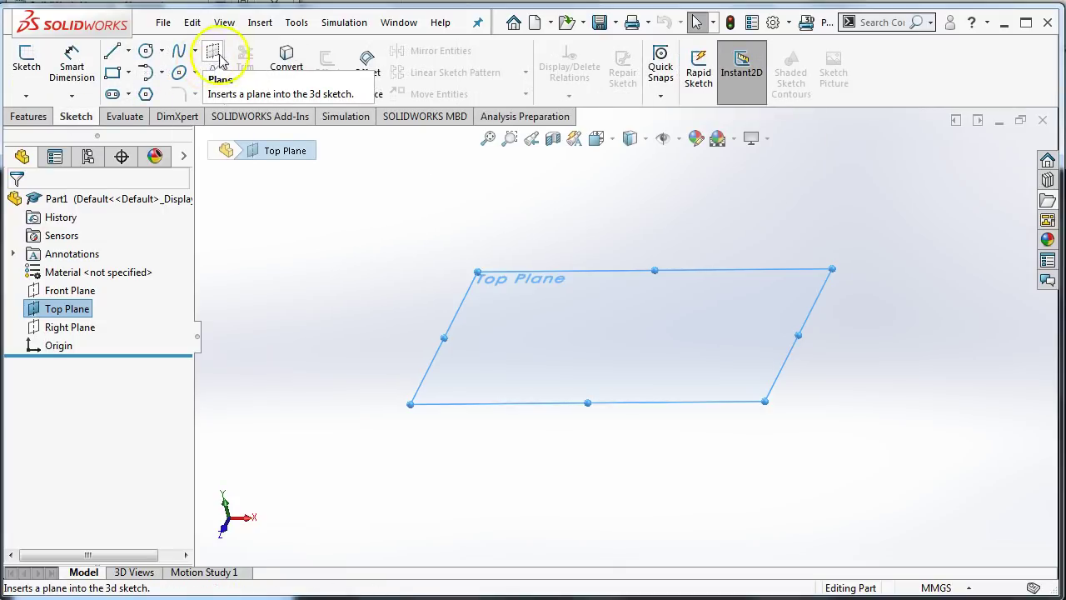
pyautogui.click(213, 53)
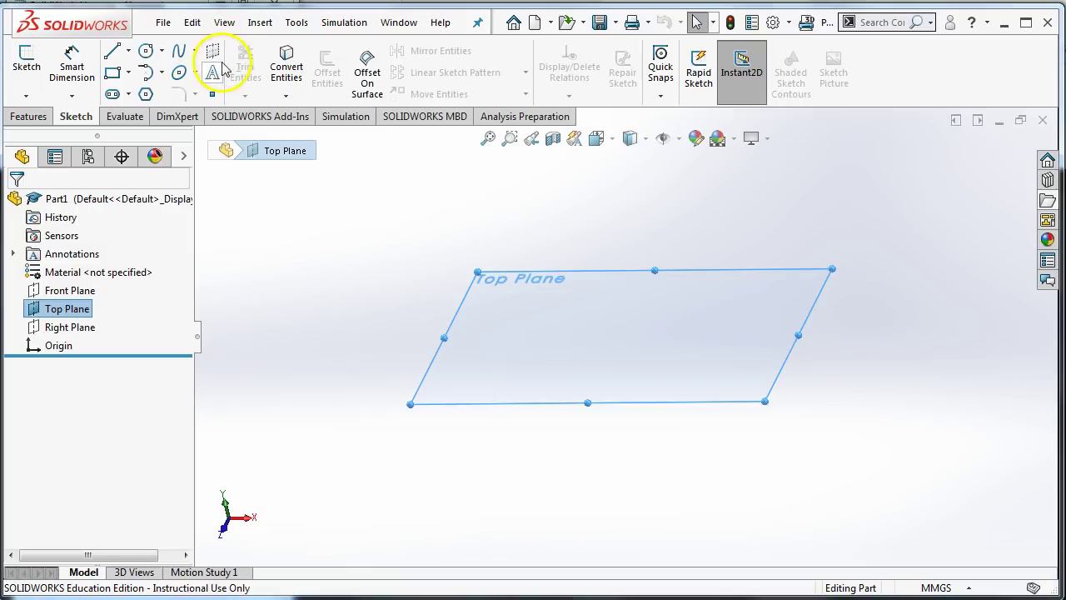
pyautogui.click(27, 117)
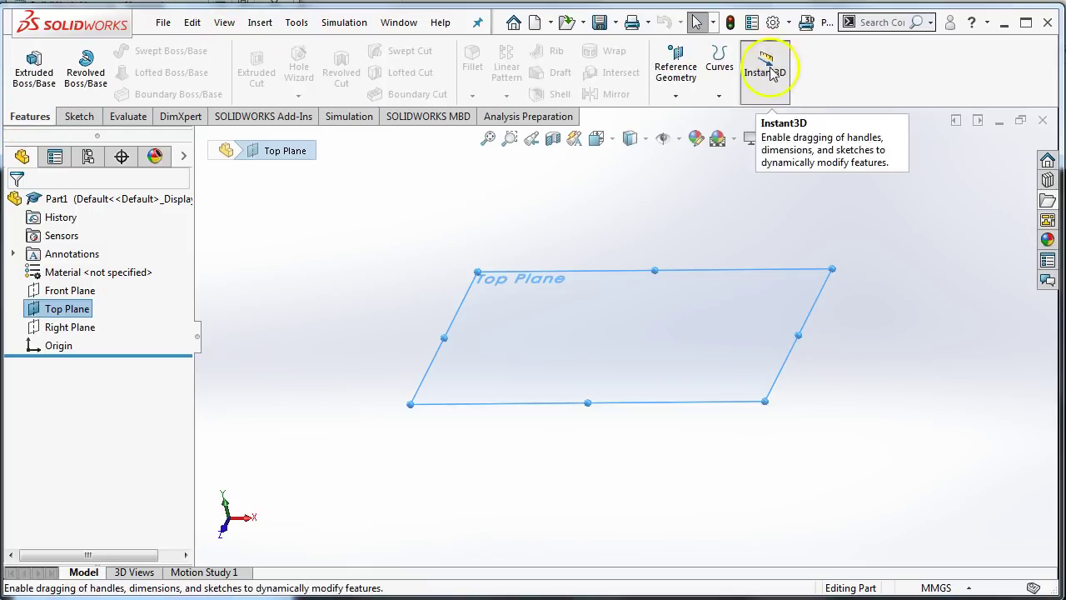
pyautogui.click(677, 97)
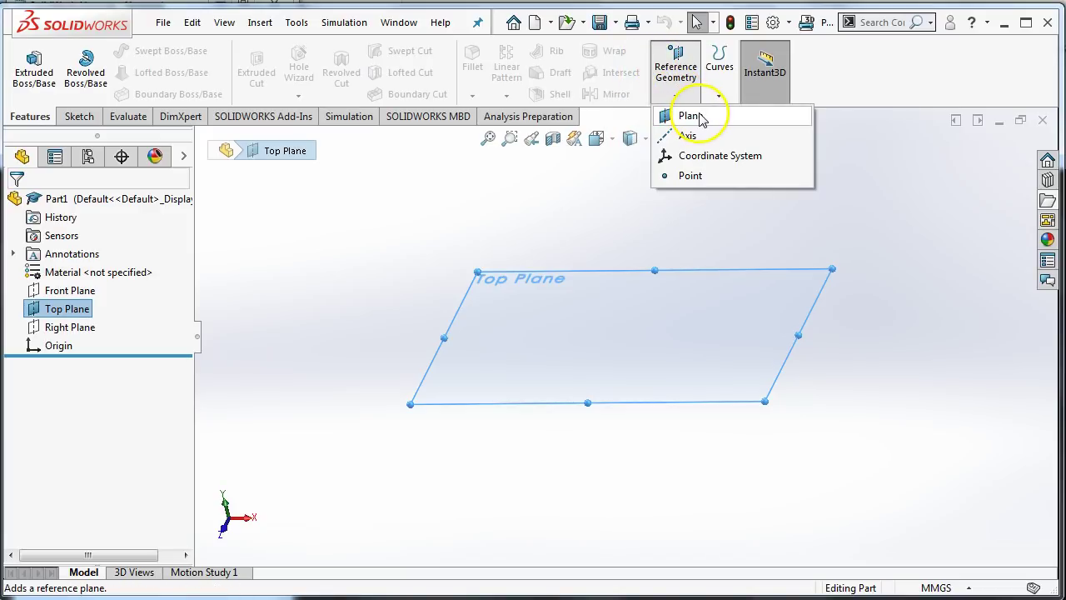
# Step: Start a plane offset 10.00mm from Top Plane and orbit to check its preview
pyautogui.click(692, 116)
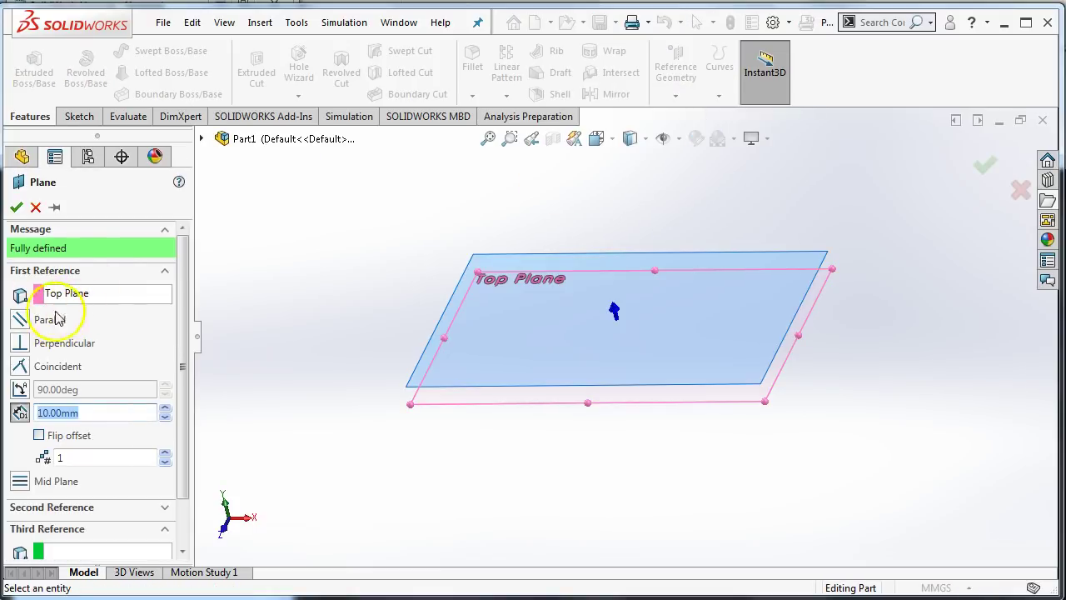
pyautogui.moveTo(247, 402); pyautogui.dragTo(333, 348, button='middle')
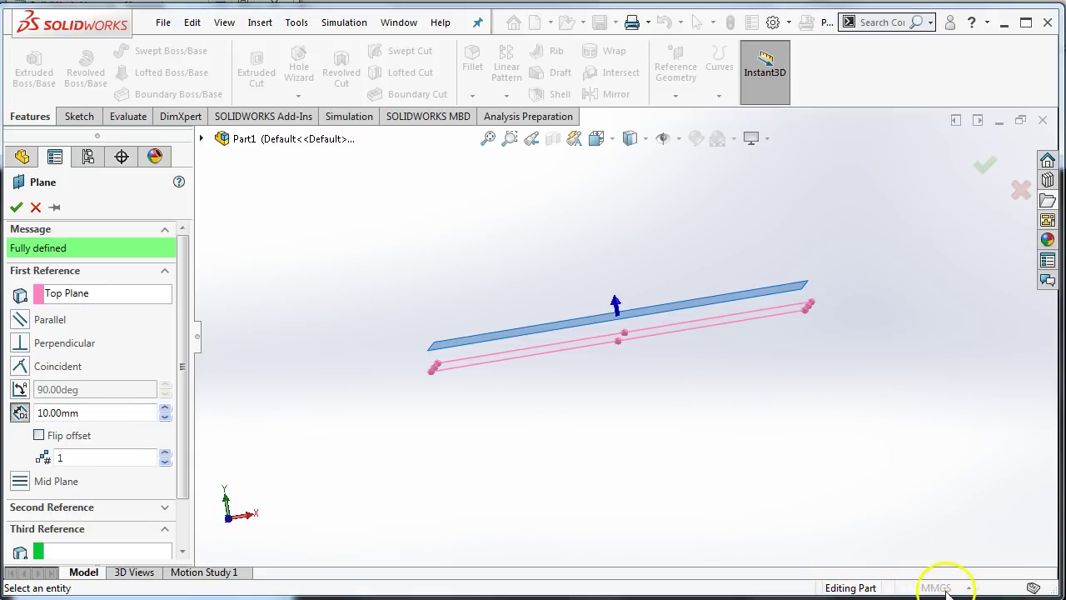
# Step: Cancel the 10.00mm plane, confirm MMGS units in the status bar, and reselect Top Plane
pyautogui.click(1022, 193)
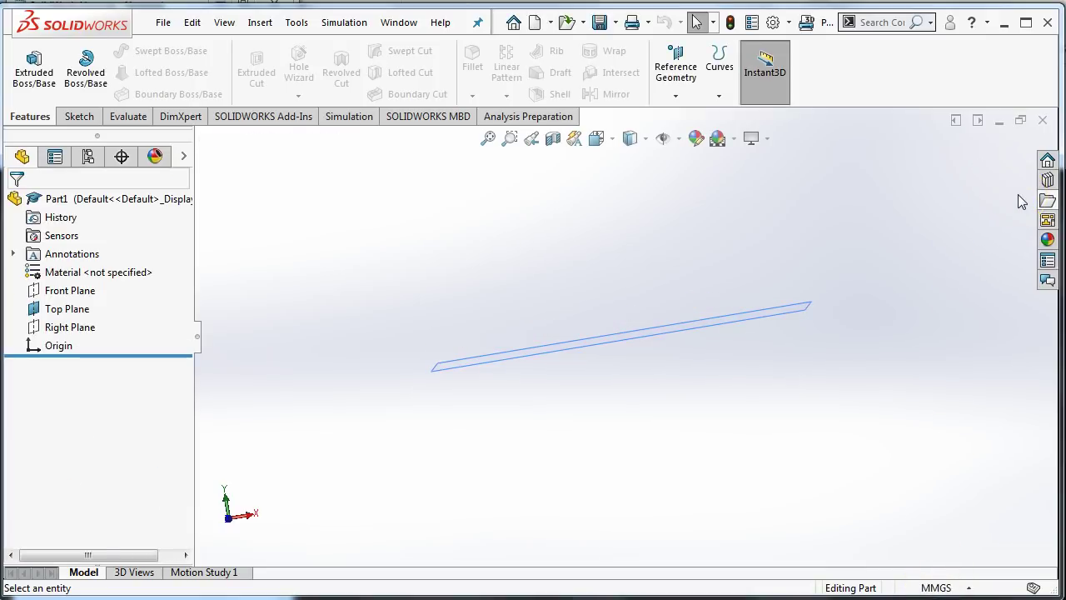
pyautogui.click(968, 588)
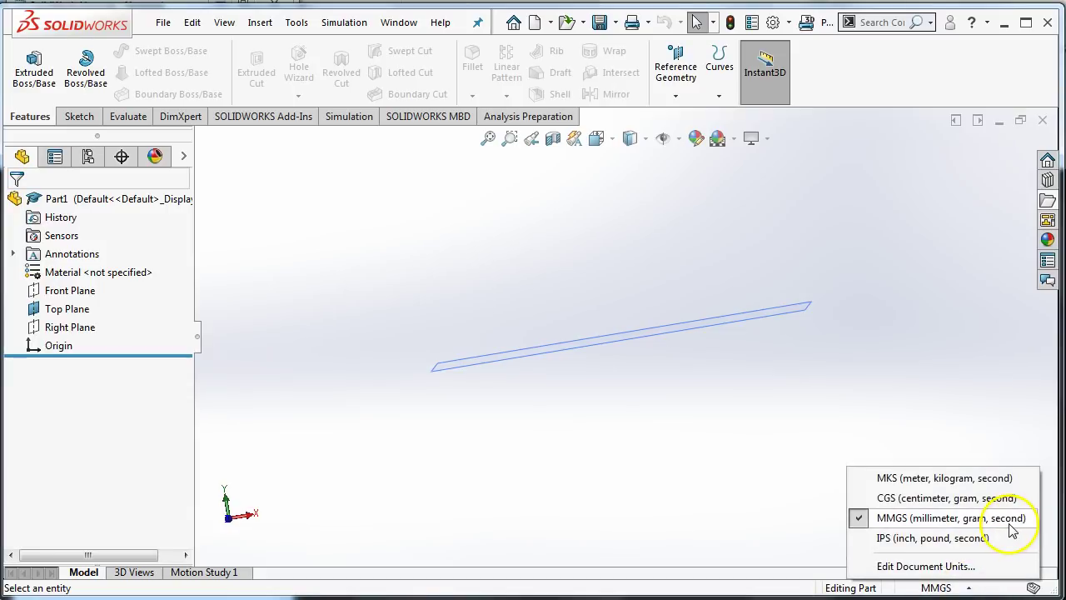
pyautogui.click(642, 459)
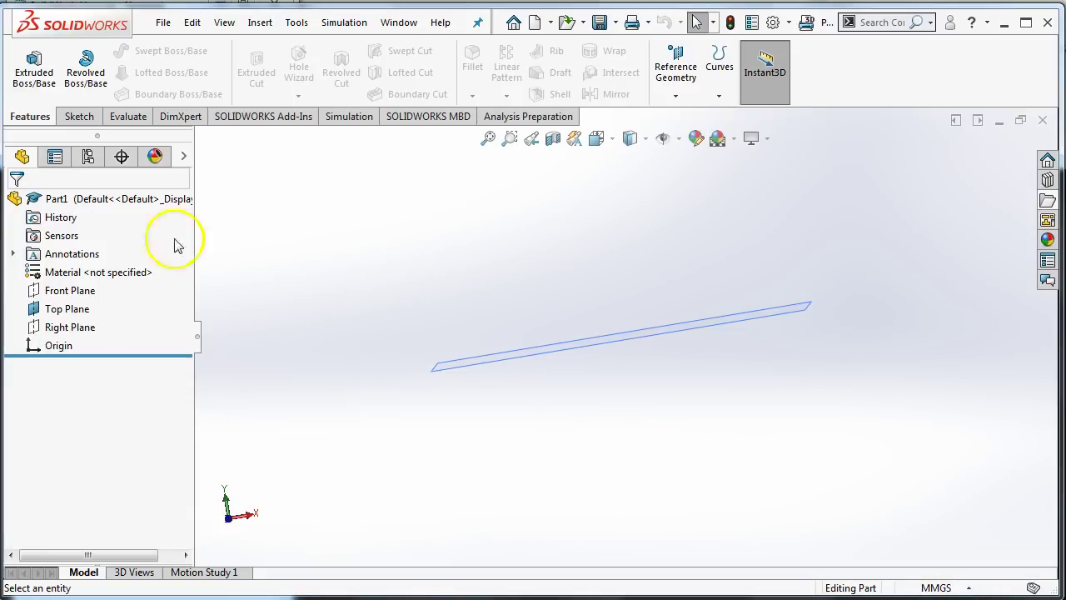
pyautogui.click(60, 309)
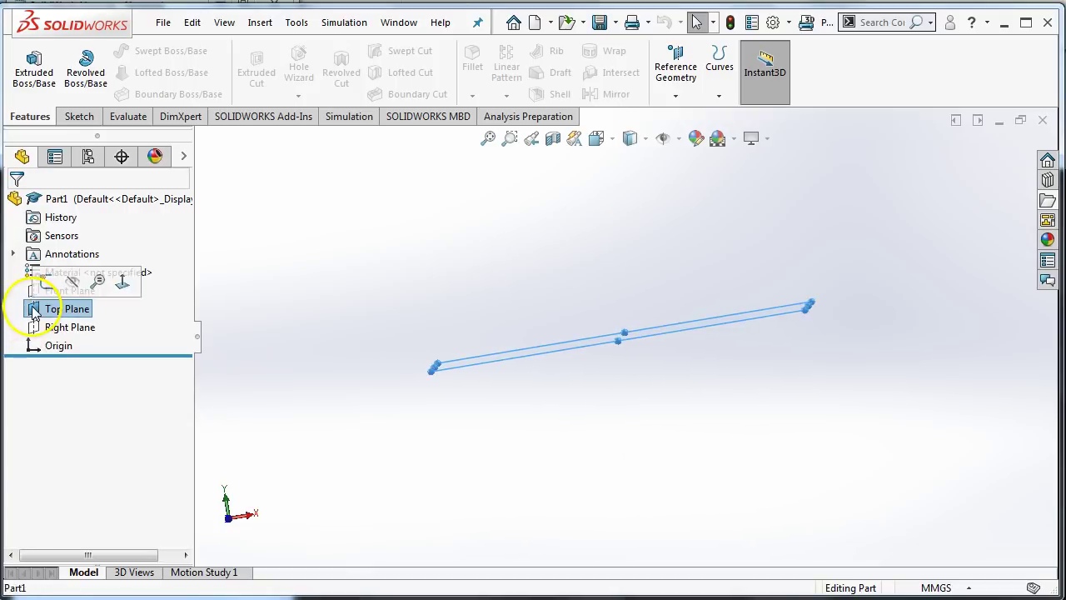
# Step: Create four planes offset 25 mm apart from Top Plane
pyautogui.click(675, 95)
pyautogui.click(685, 117)
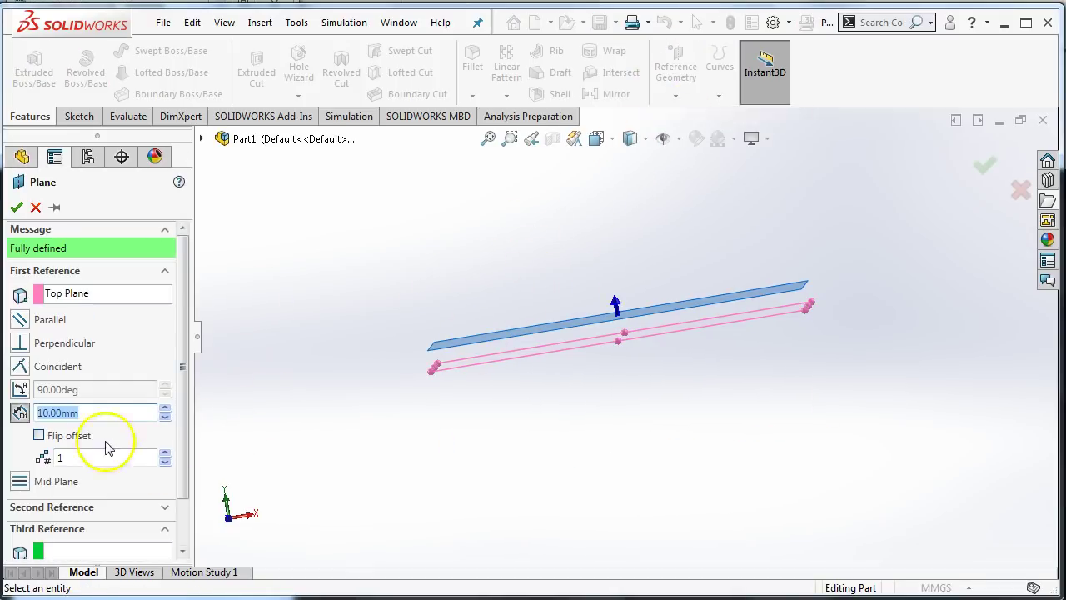
pyautogui.click(165, 409)
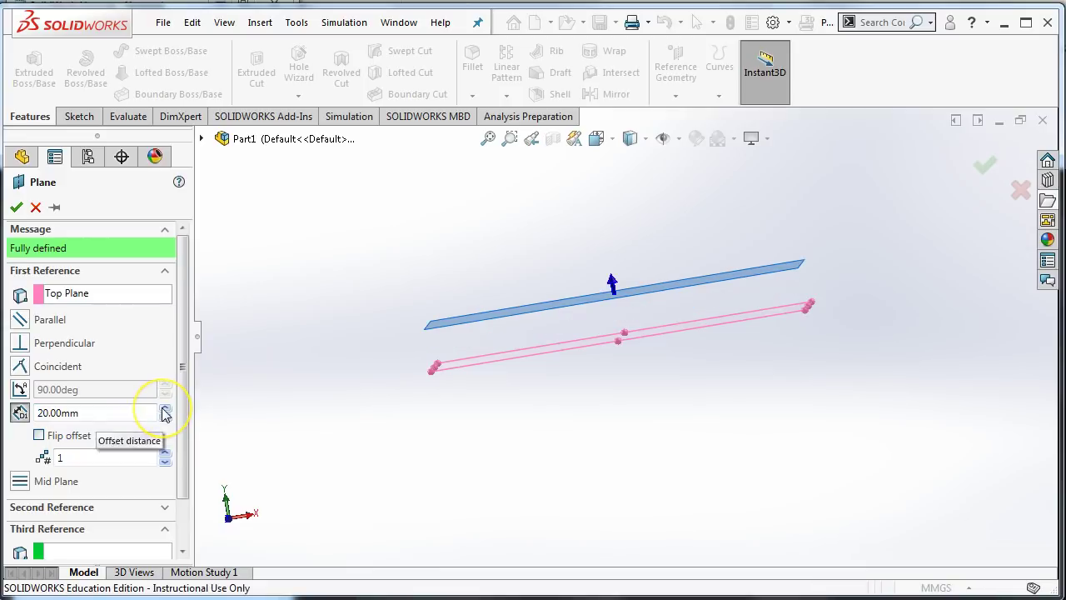
pyautogui.click(164, 409)
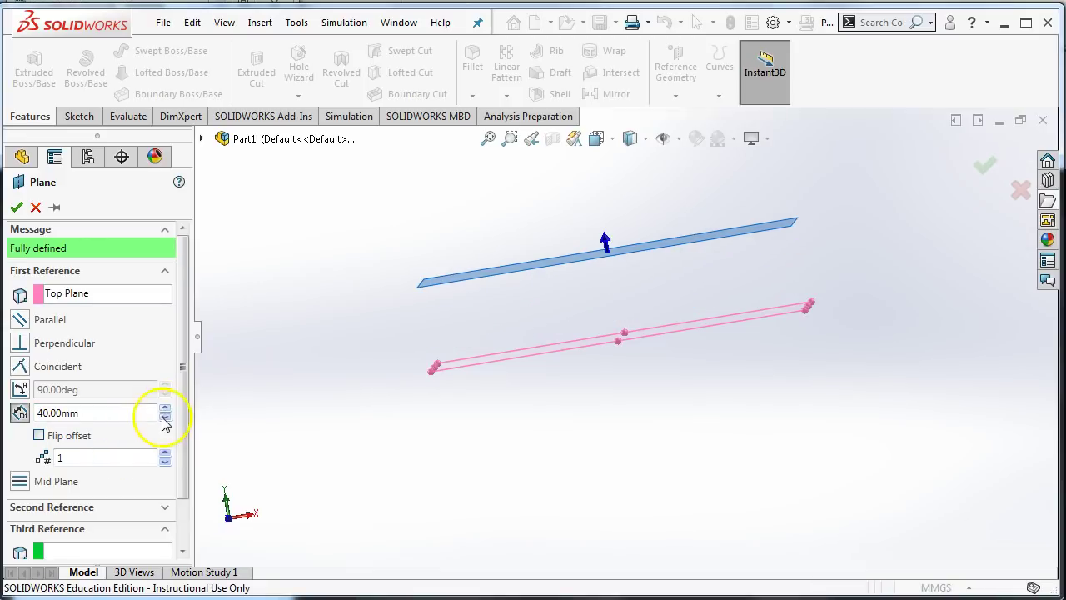
pyautogui.click(164, 418)
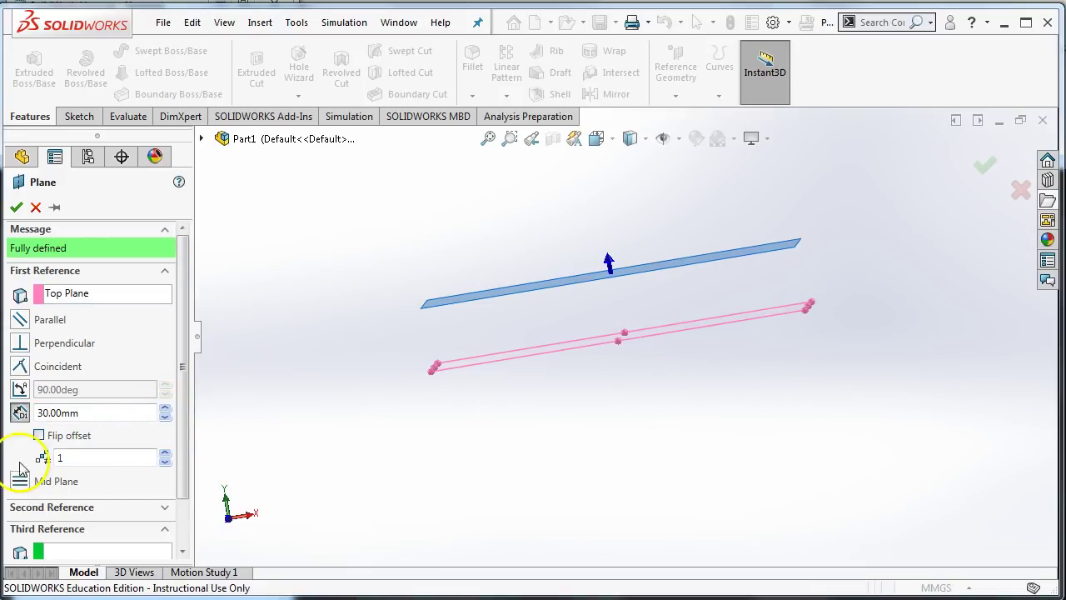
pyautogui.moveTo(105, 414); pyautogui.dragTo(37, 413)
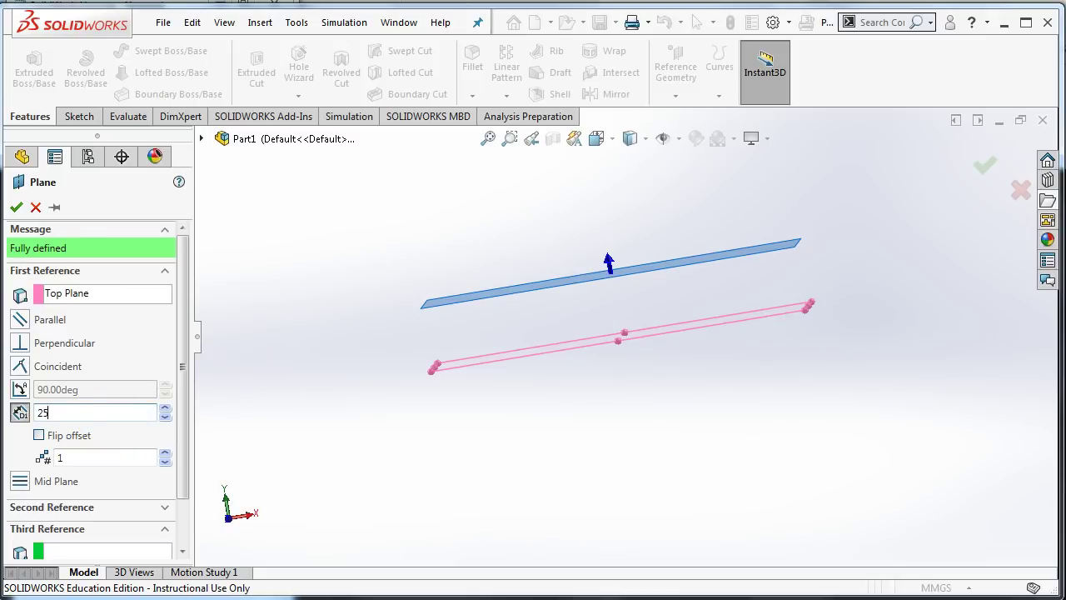
pyautogui.press('Return')
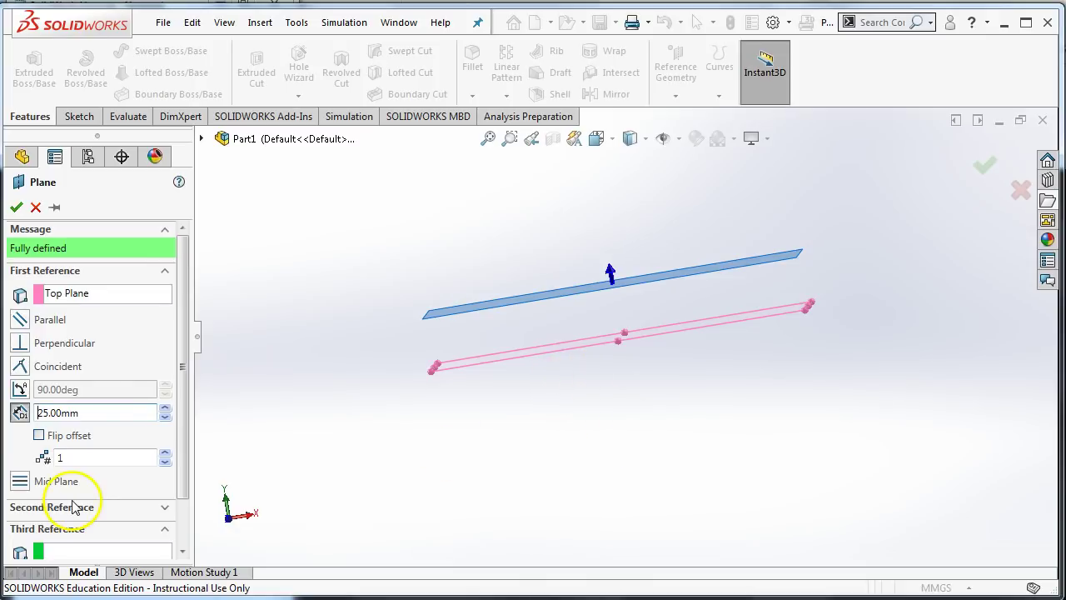
pyautogui.click(165, 454)
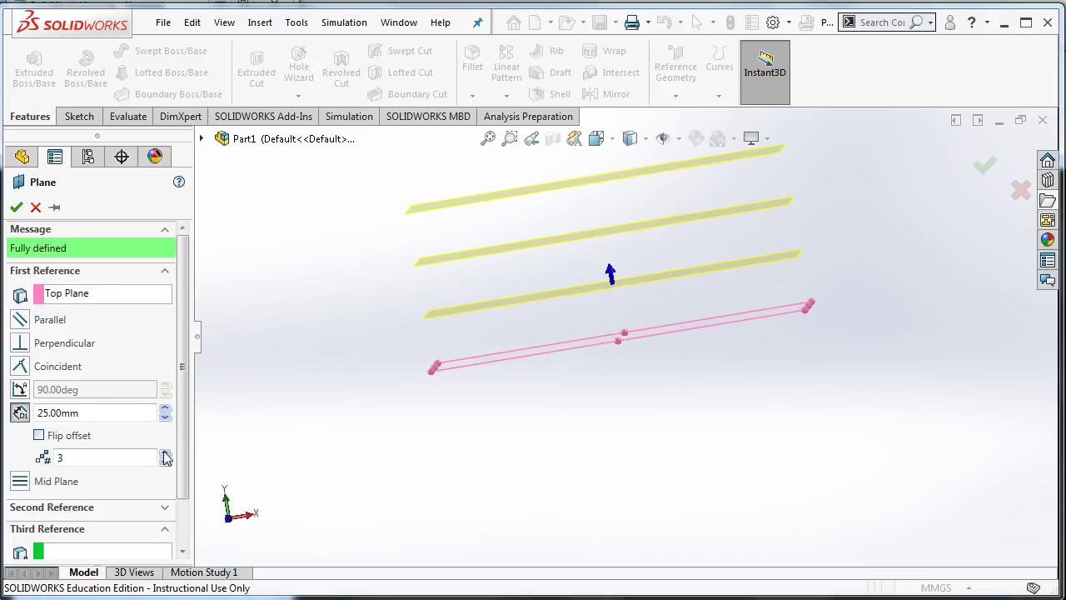
pyautogui.click(165, 453)
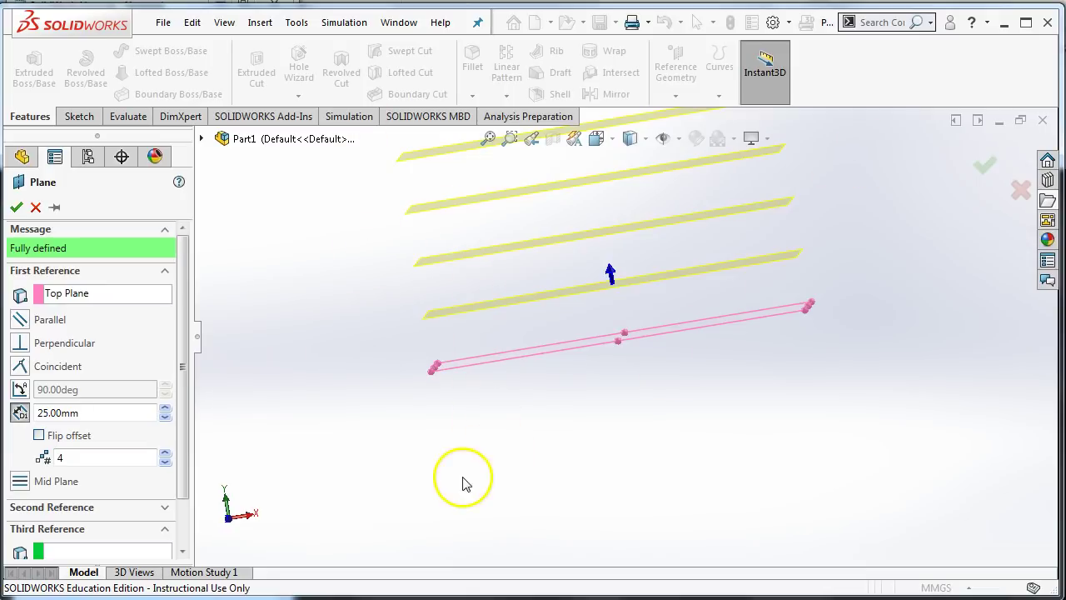
pyautogui.click(986, 168)
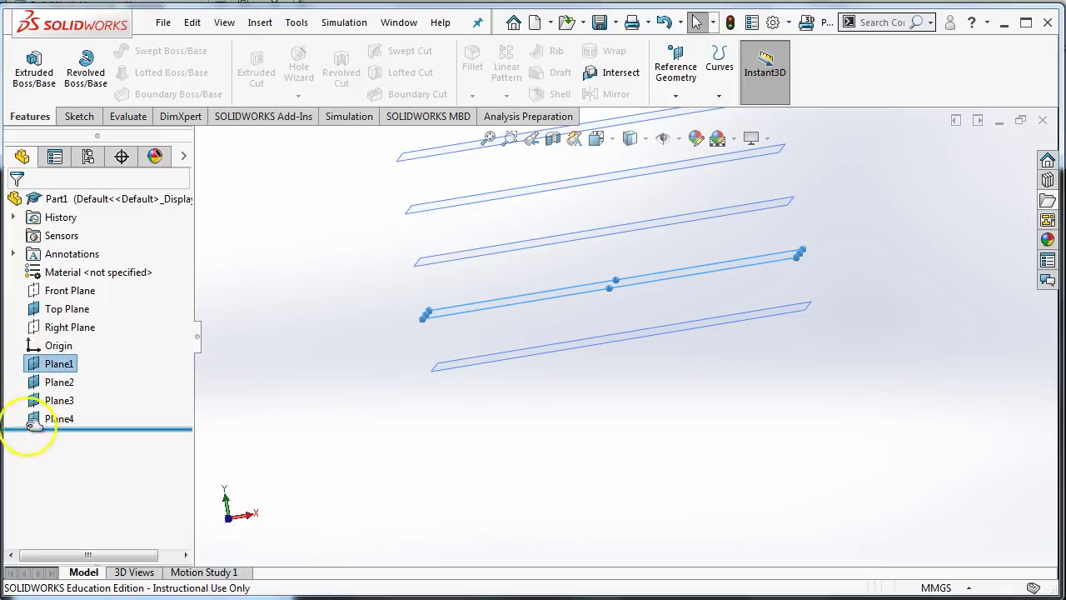
pyautogui.moveTo(508, 459); pyautogui.dragTo(524, 508, button='middle')
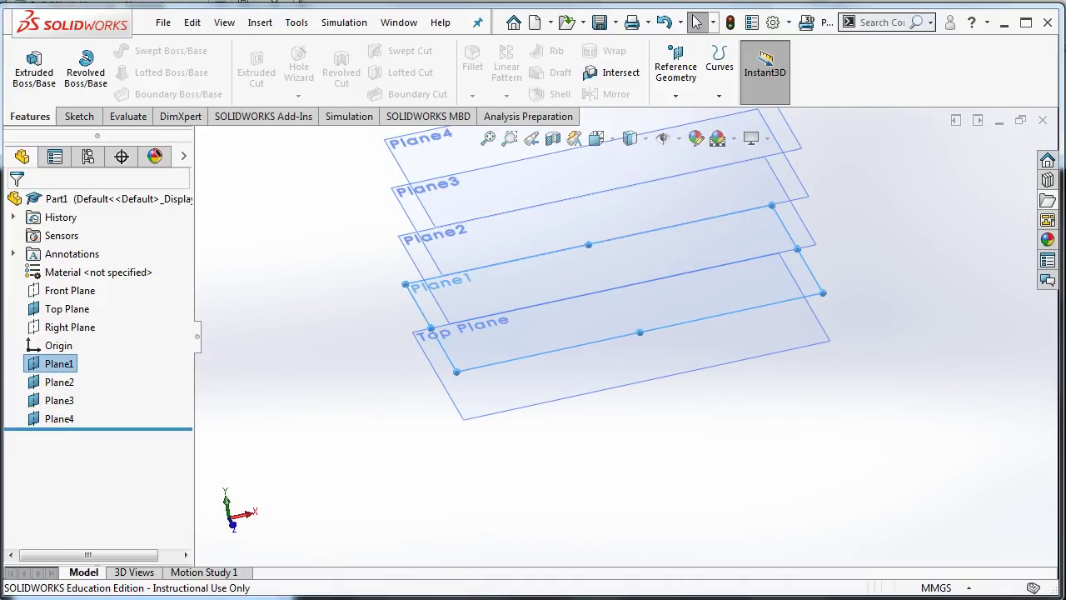
pyautogui.hotkey('alt', 'Tab')
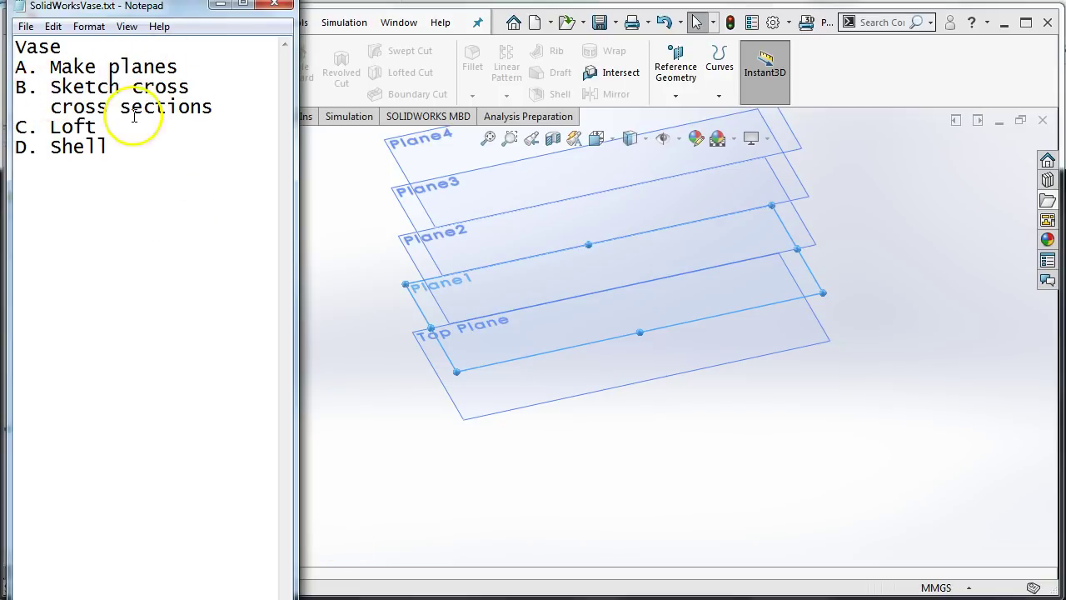
pyautogui.moveTo(629, 457); pyautogui.dragTo(595, 461, button='middle')
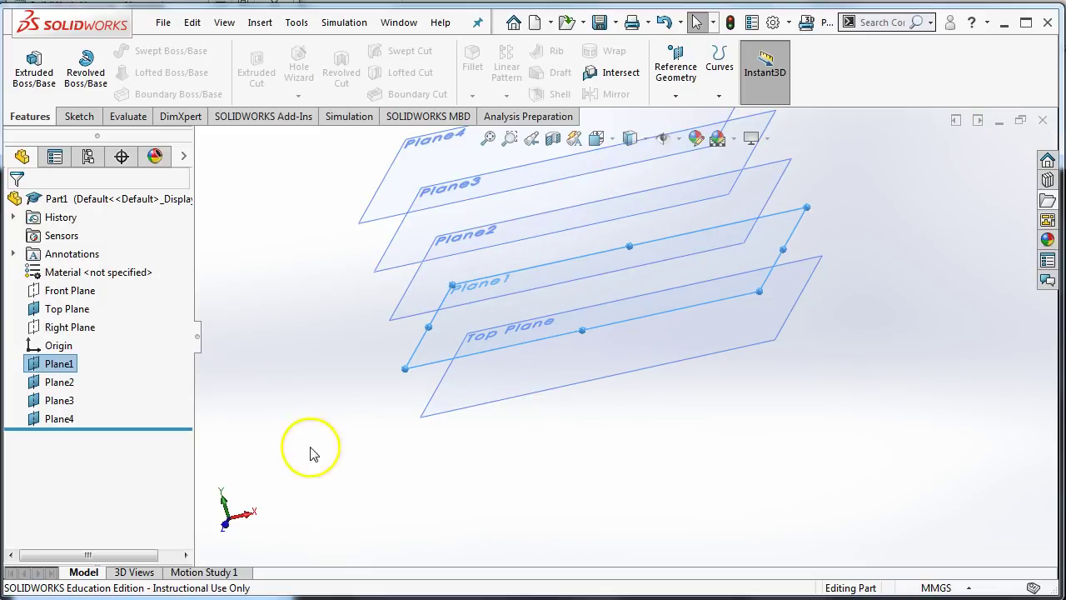
# Step: Select Top Plane and pick the Circle tool from the Sketch tab
pyautogui.moveTo(729, 391); pyautogui.dragTo(754, 424, button='middle')
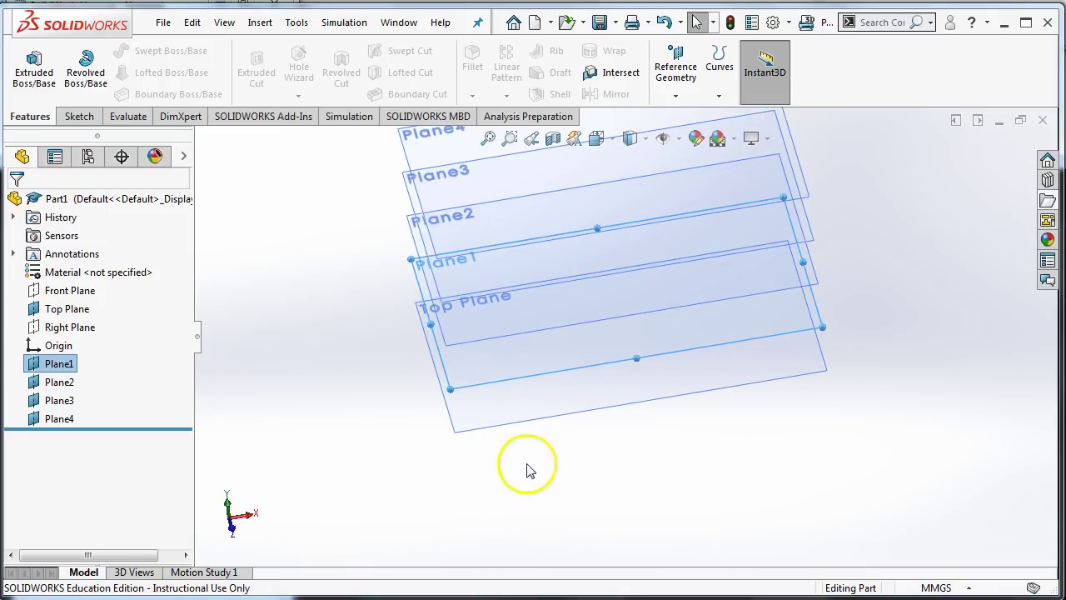
pyautogui.click(572, 417)
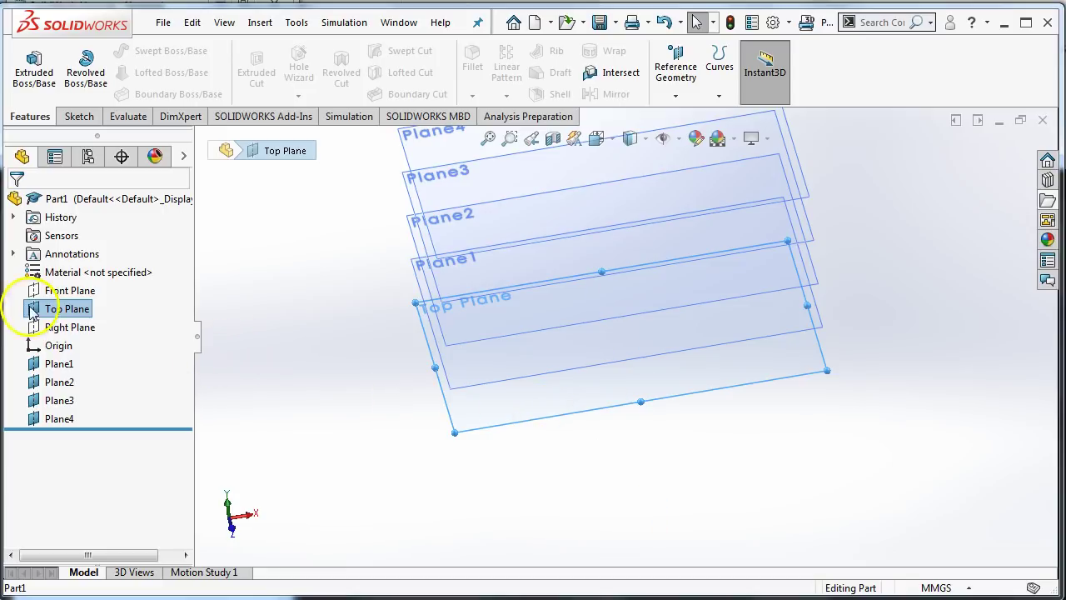
pyautogui.click(74, 120)
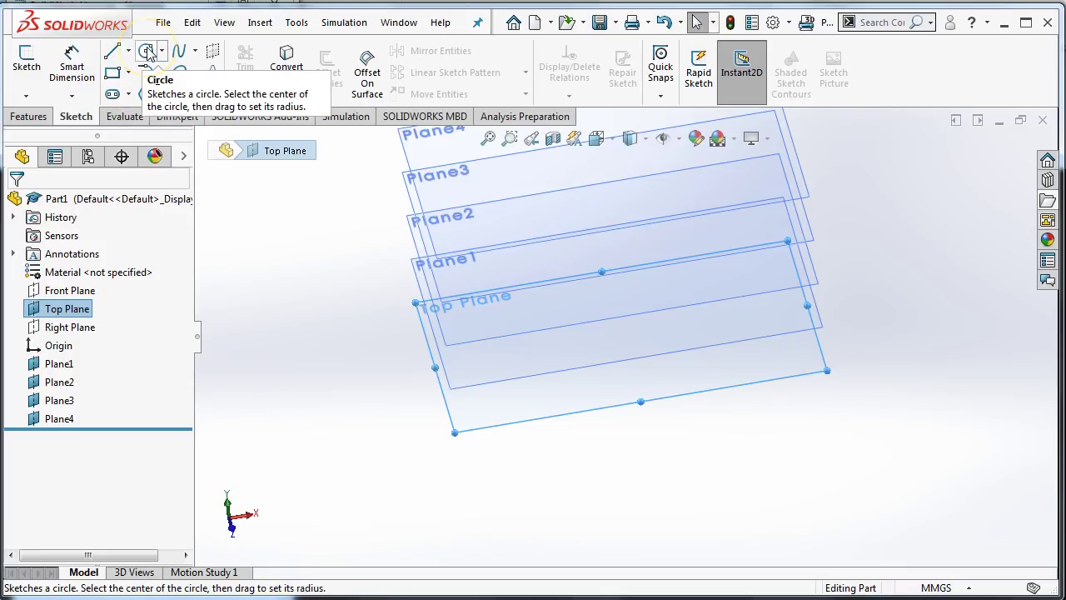
pyautogui.click(146, 54)
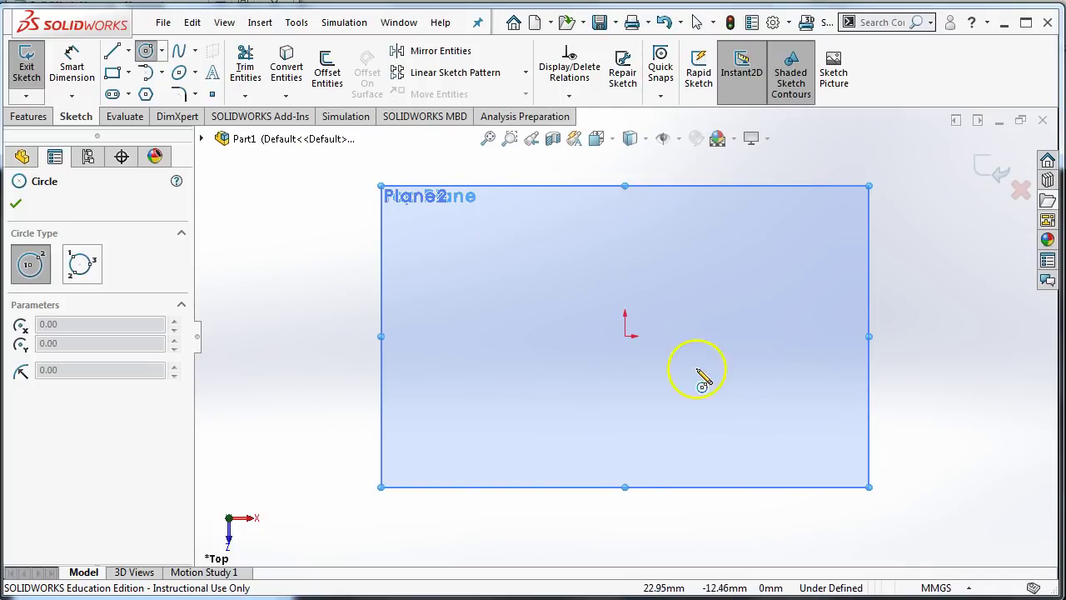
# Step: Draw a circle centred on the origin, then orbit to see it among the planes
pyautogui.click(625, 337)
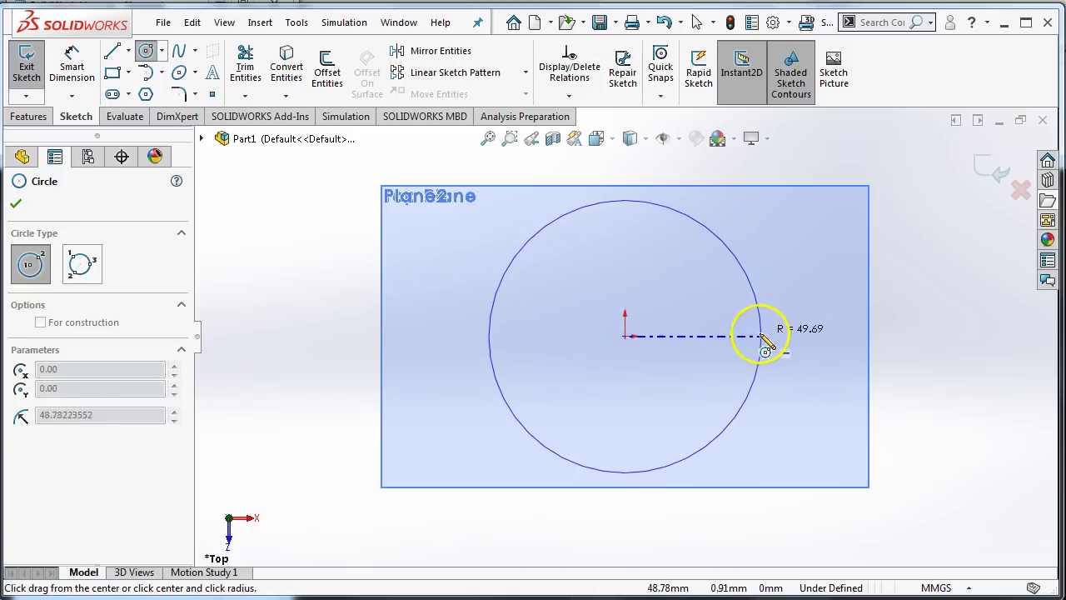
pyautogui.click(757, 336)
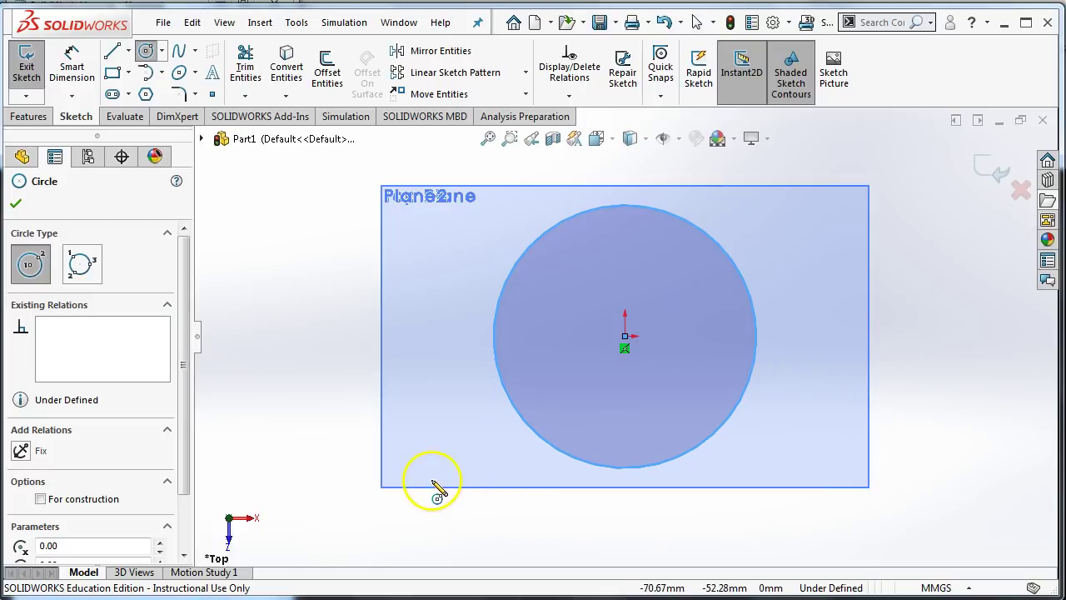
pyautogui.moveTo(432, 483)
pyautogui.mouseDown(button='middle')
pyautogui.moveTo(424, 405)
pyautogui.moveTo(459, 352)
pyautogui.moveTo(393, 335)
pyautogui.moveTo(400, 320)
pyautogui.moveTo(408, 337)
pyautogui.mouseUp(button='middle')
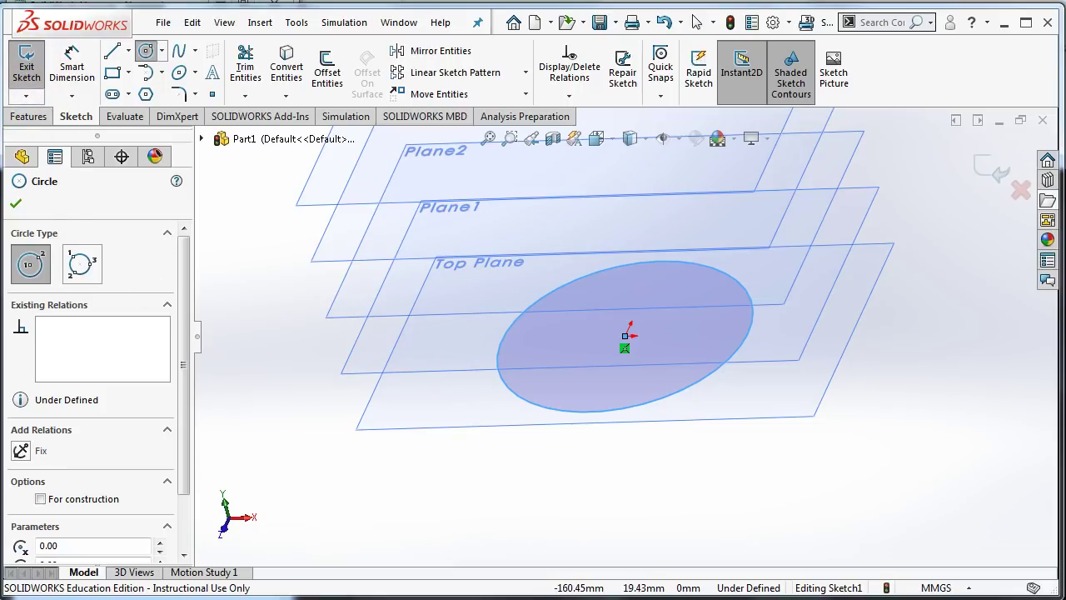
# Step: Close the circle sketch as Sketch1 and start the Polygon tool
pyautogui.click(995, 172)
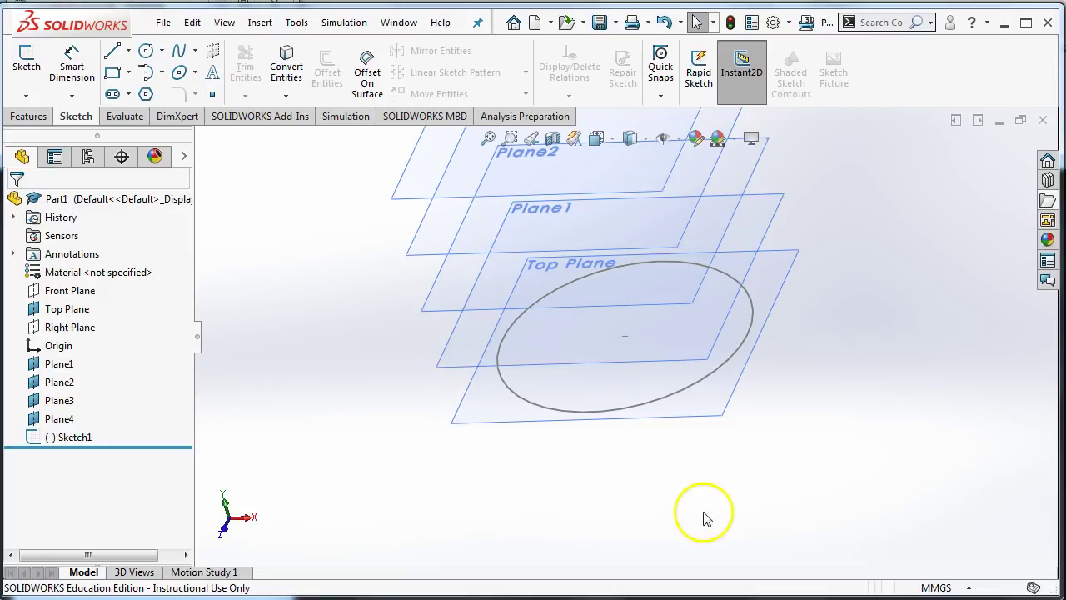
pyautogui.click(145, 94)
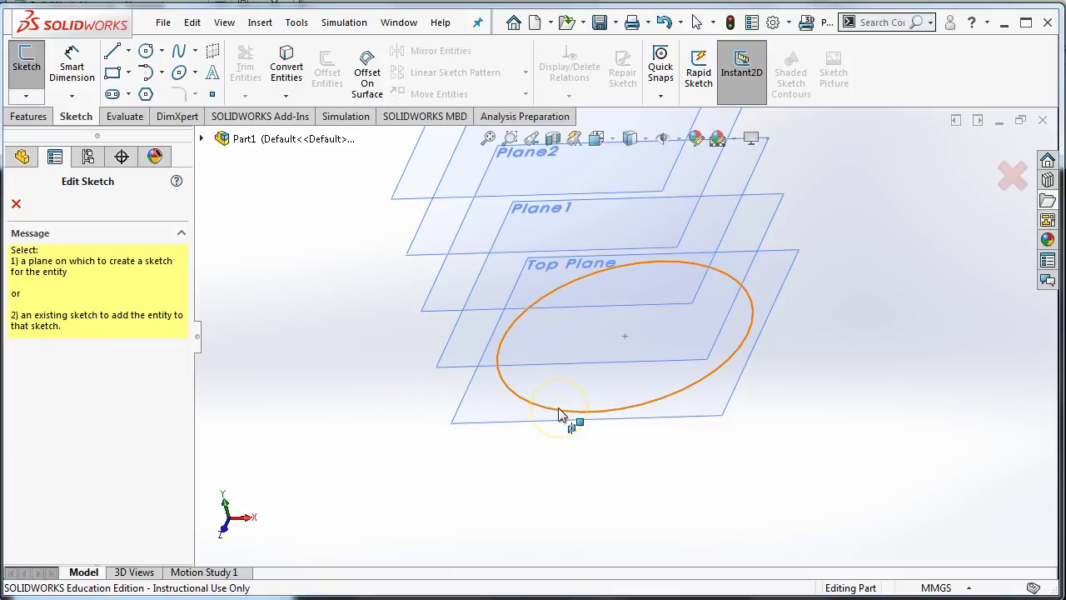
# Step: Sketch a six-sided inscribed polygon on Plane1, centred on the origin, about 81.01 mm across
pyautogui.click(456, 366)
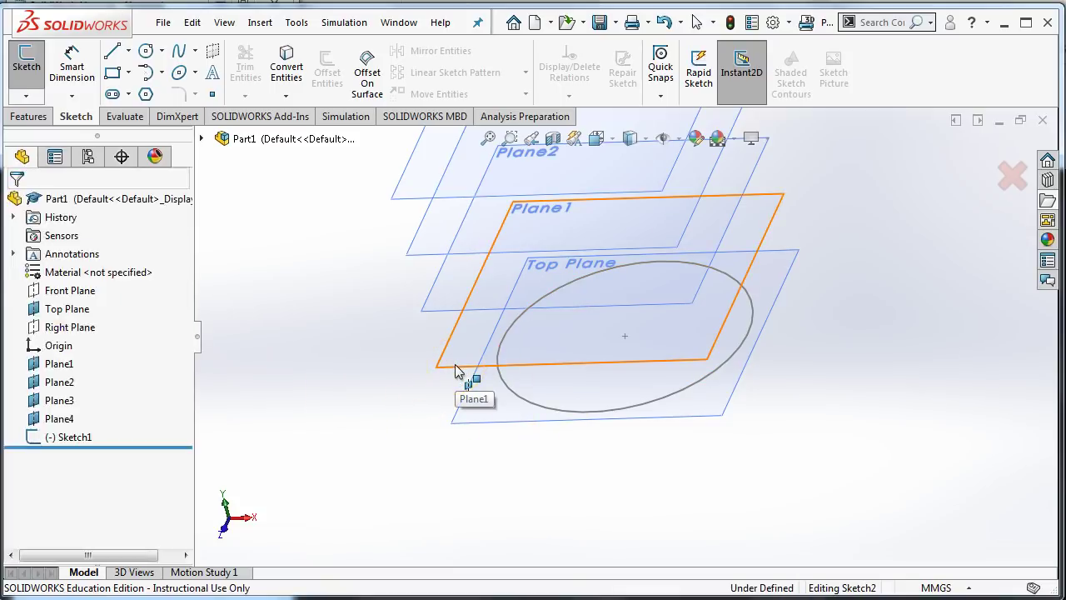
pyautogui.click(614, 280)
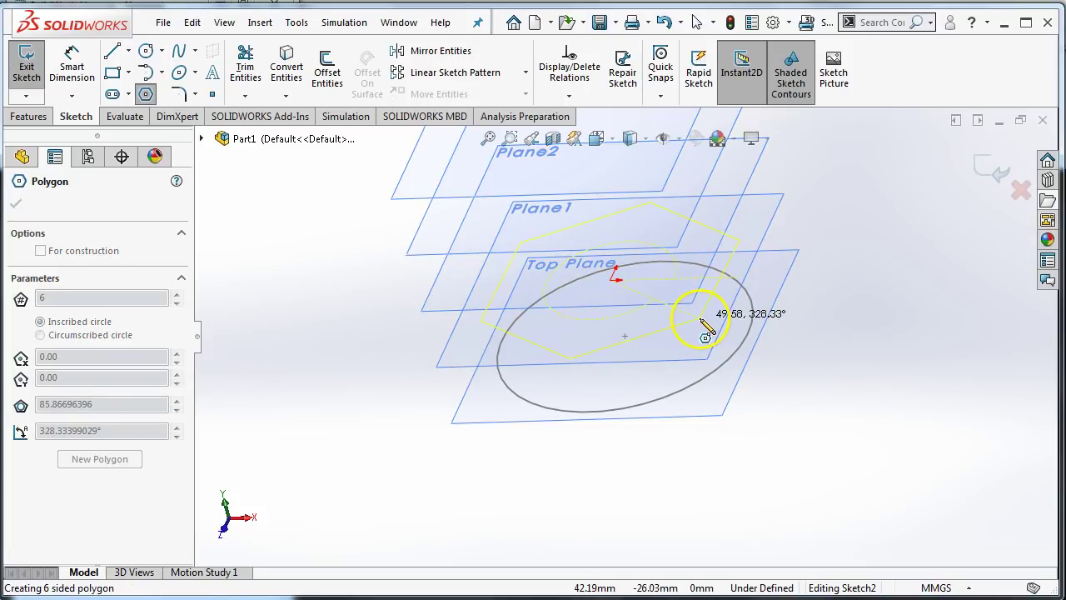
pyautogui.click(699, 314)
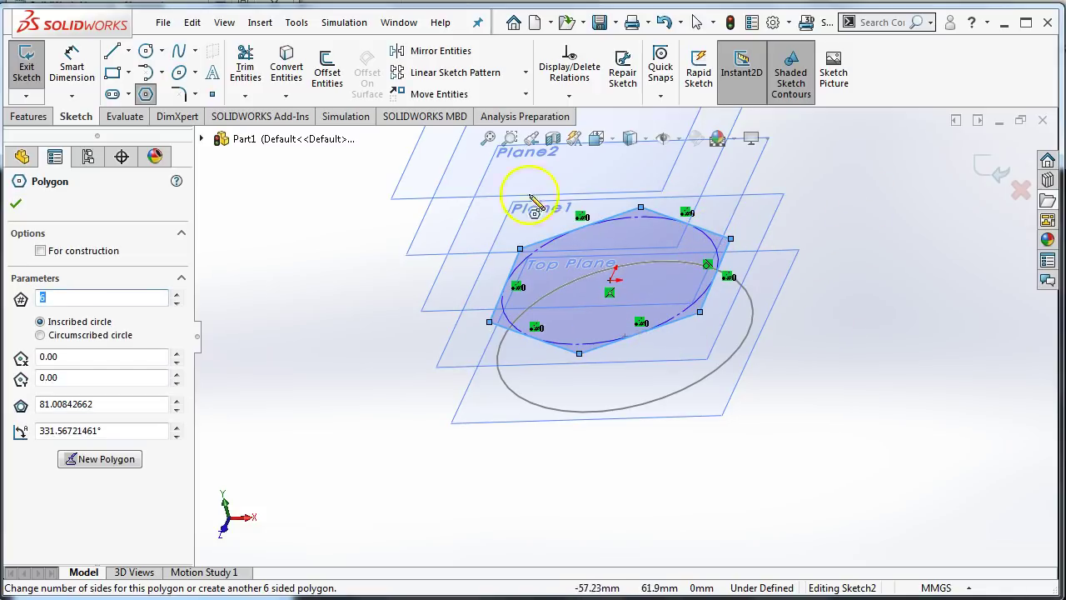
# Step: Switch to the Top then Isometric view and orbit to see the stacked planes
pyautogui.click(597, 140)
pyautogui.moveTo(500, 320)
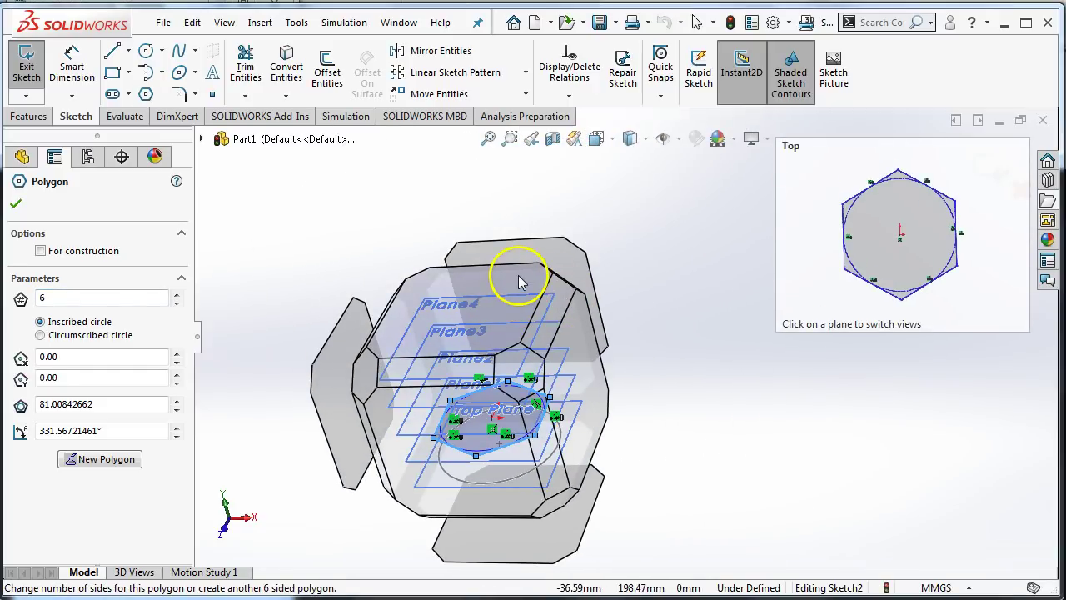
pyautogui.click(518, 277)
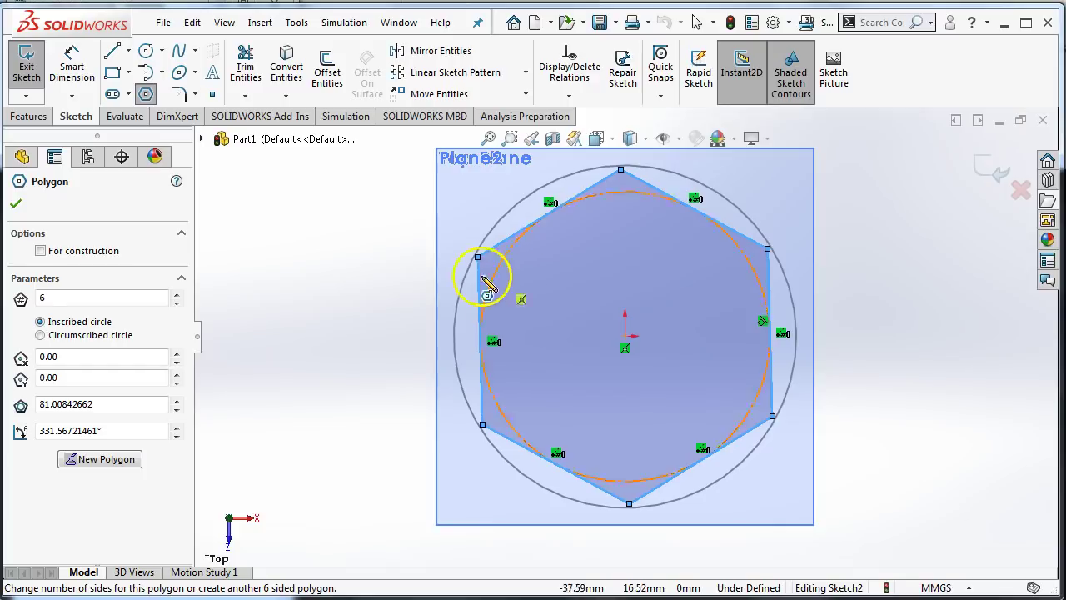
pyautogui.click(596, 139)
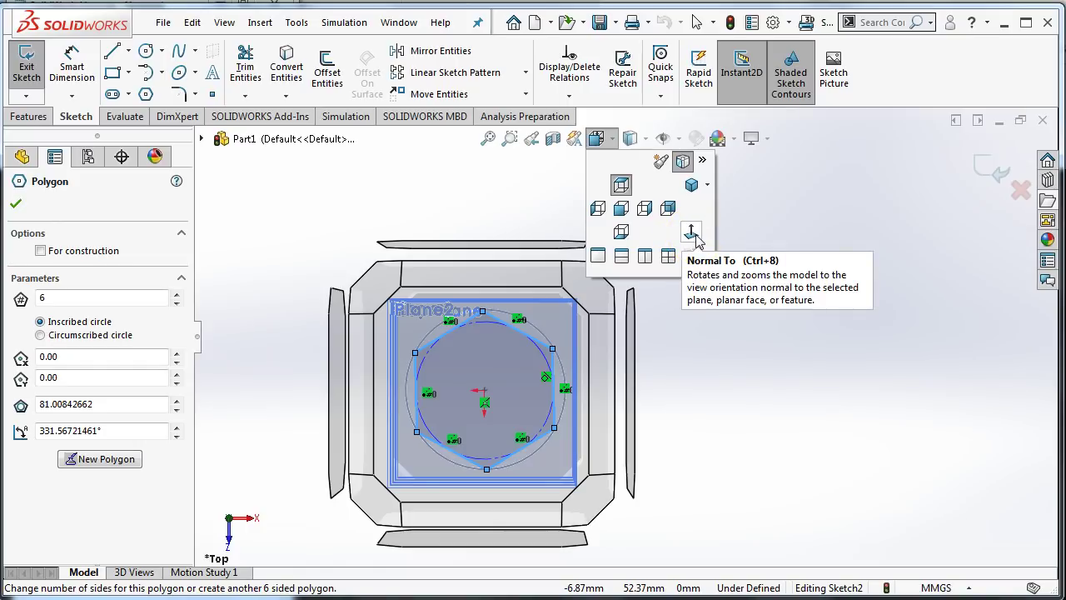
pyautogui.click(692, 183)
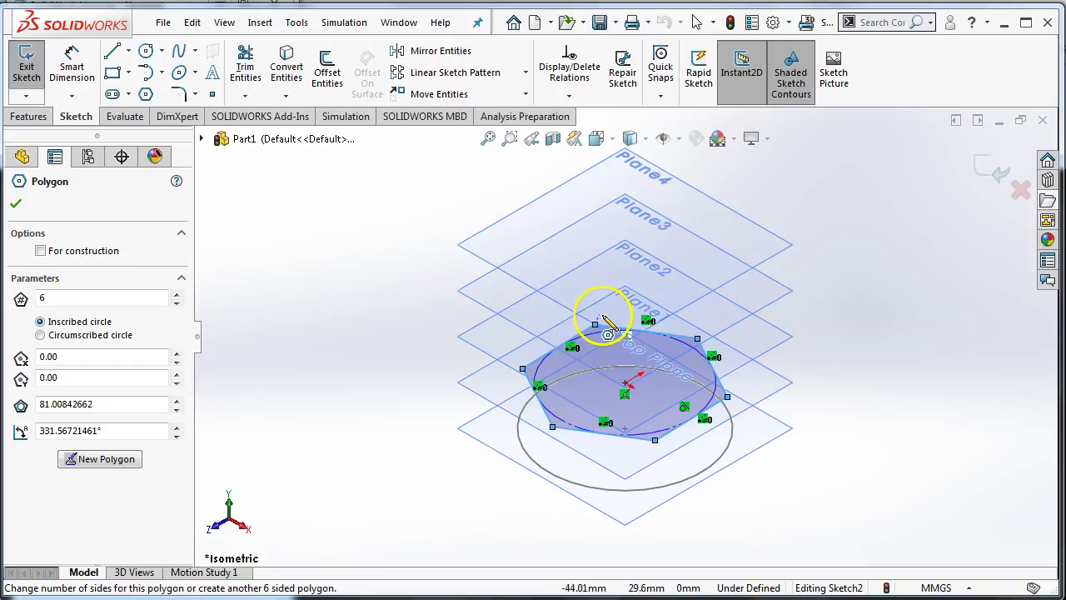
pyautogui.moveTo(599, 322)
pyautogui.mouseDown(button='middle')
pyautogui.moveTo(517, 410)
pyautogui.moveTo(662, 361)
pyautogui.moveTo(750, 350)
pyautogui.moveTo(684, 367)
pyautogui.moveTo(609, 341)
pyautogui.moveTo(593, 289)
pyautogui.moveTo(591, 302)
pyautogui.mouseUp(button='middle')
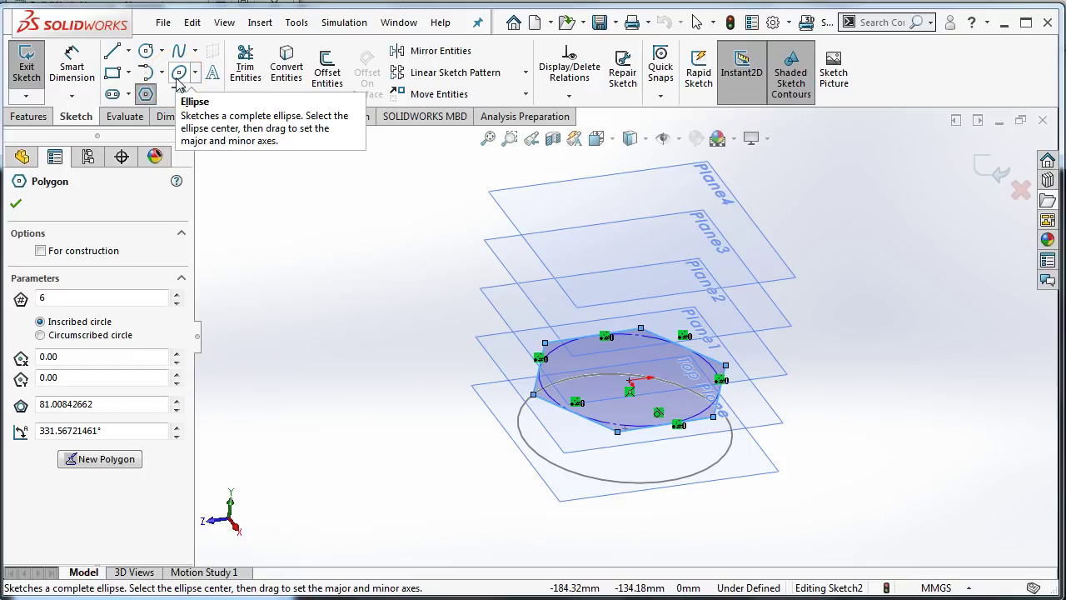
# Step: Draw an ellipse inside the hexagon on Plane1, confirm it, and close Sketch2
pyautogui.click(177, 77)
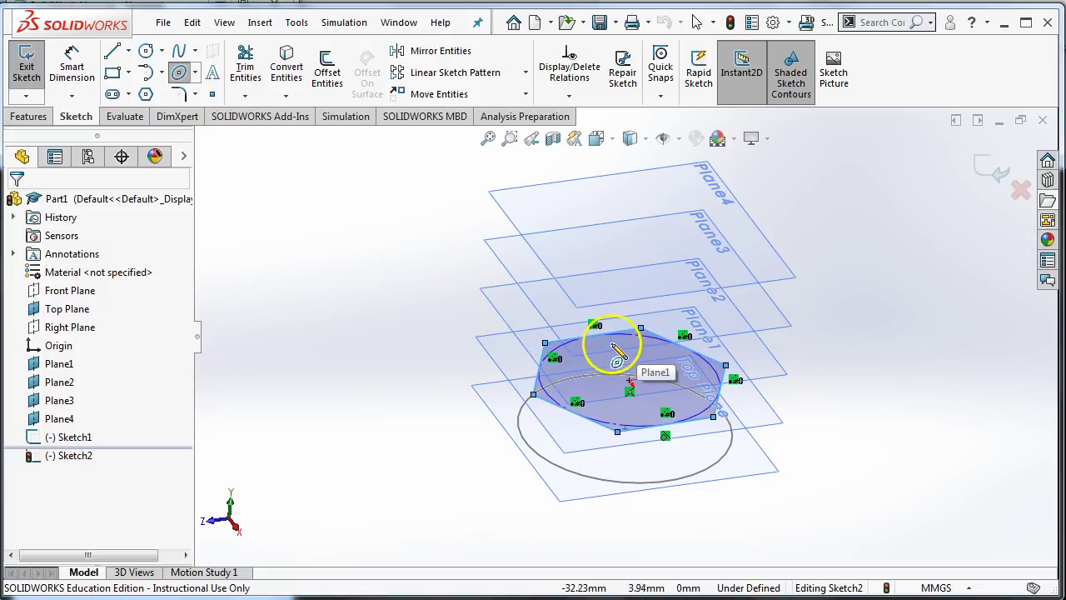
pyautogui.click(624, 338)
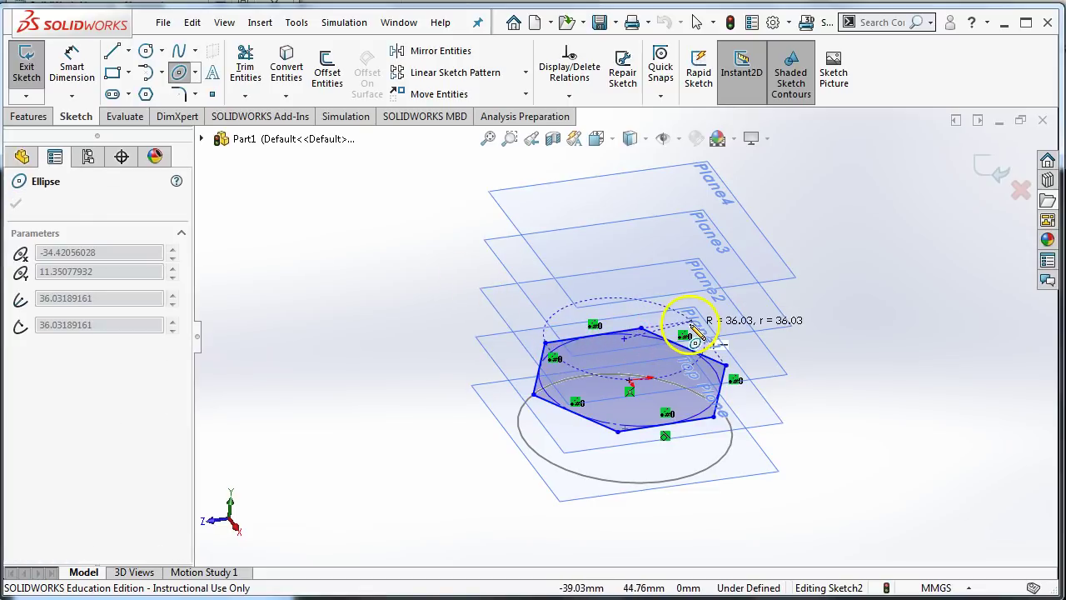
pyautogui.click(691, 327)
pyautogui.click(656, 365)
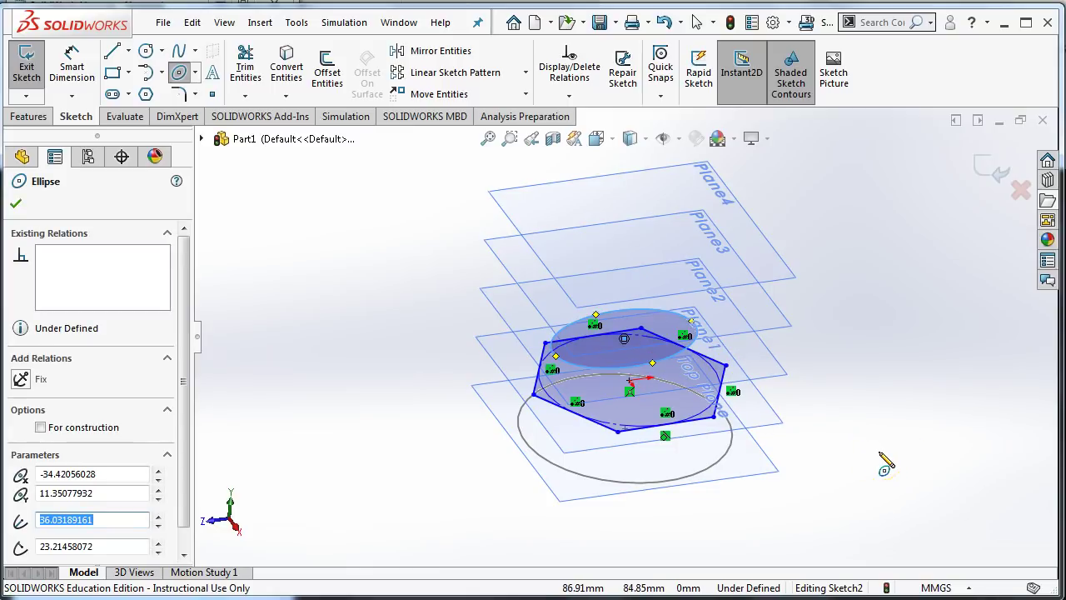
pyautogui.moveTo(757, 381)
pyautogui.mouseDown(button='middle')
pyautogui.moveTo(855, 388)
pyautogui.moveTo(745, 405)
pyautogui.moveTo(830, 386)
pyautogui.moveTo(833, 395)
pyautogui.moveTo(758, 316)
pyautogui.moveTo(730, 395)
pyautogui.moveTo(745, 374)
pyautogui.moveTo(838, 409)
pyautogui.mouseUp(button='middle')
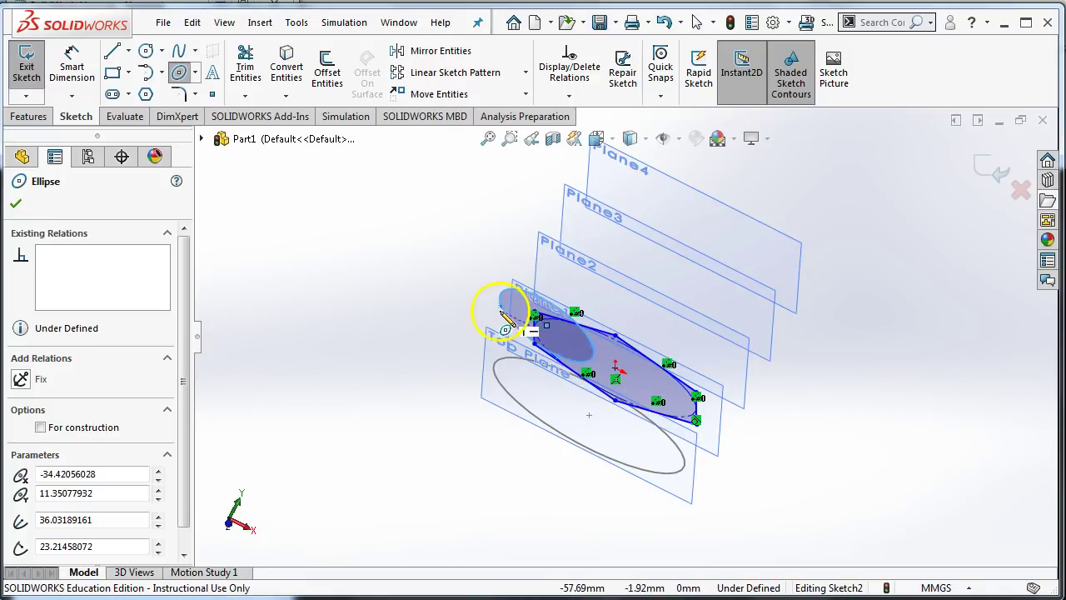
pyautogui.click(15, 204)
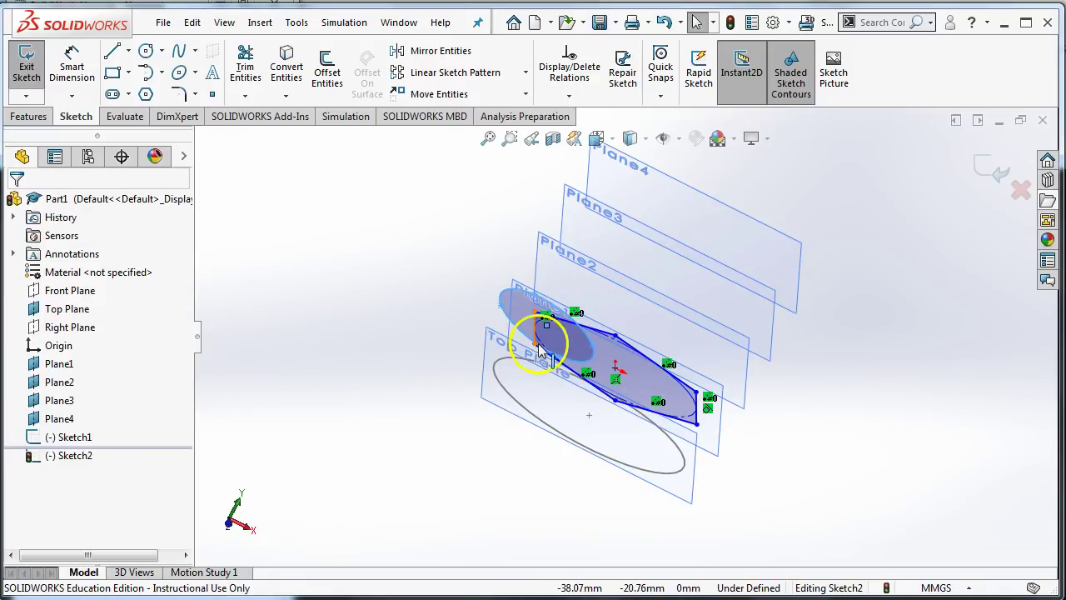
pyautogui.click(521, 337)
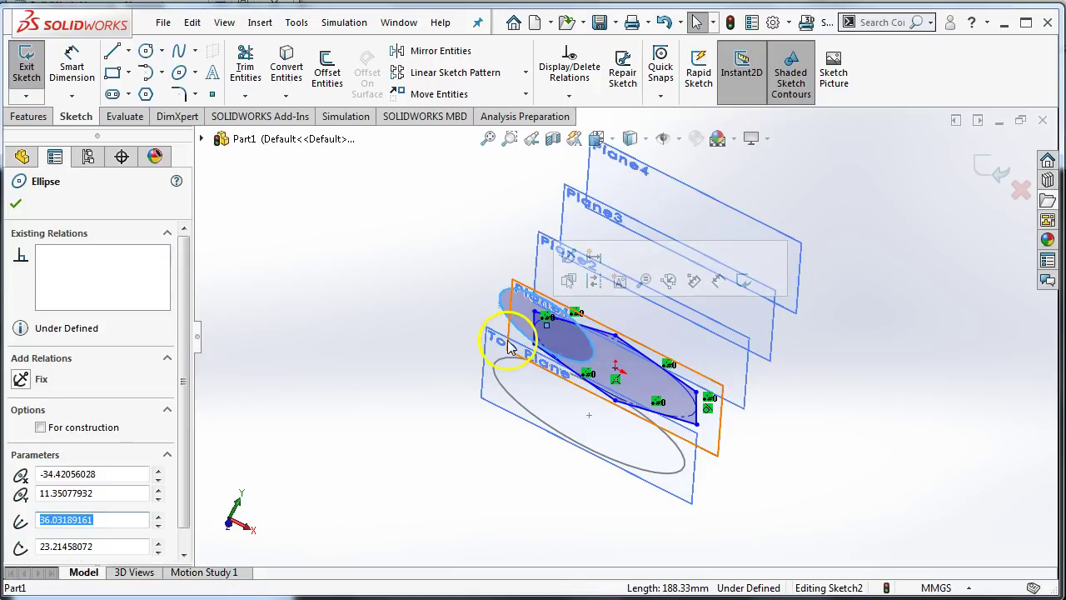
pyautogui.press('Escape')
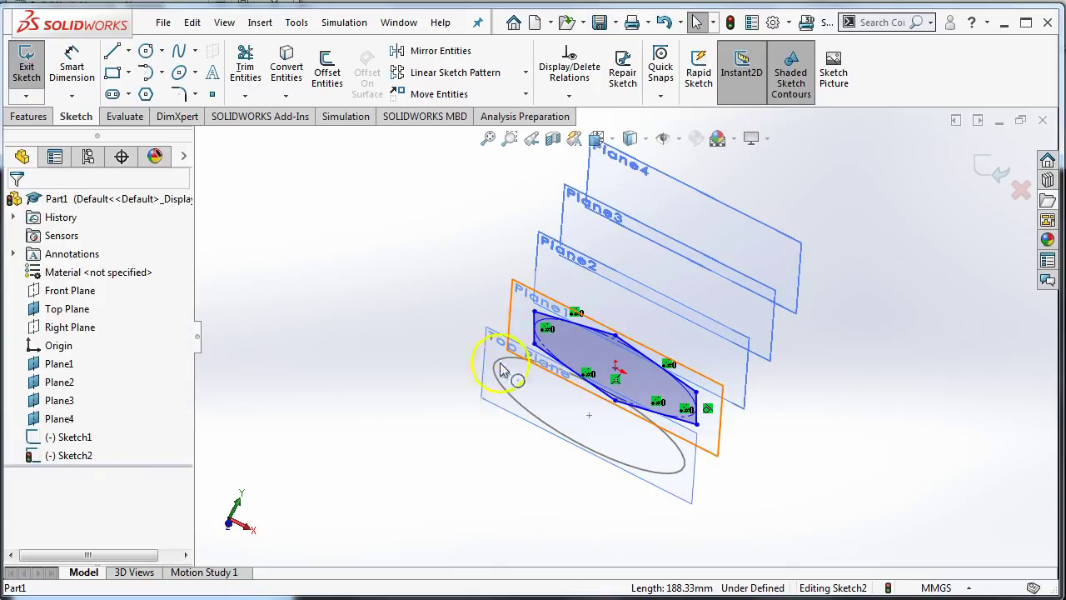
pyautogui.click(986, 182)
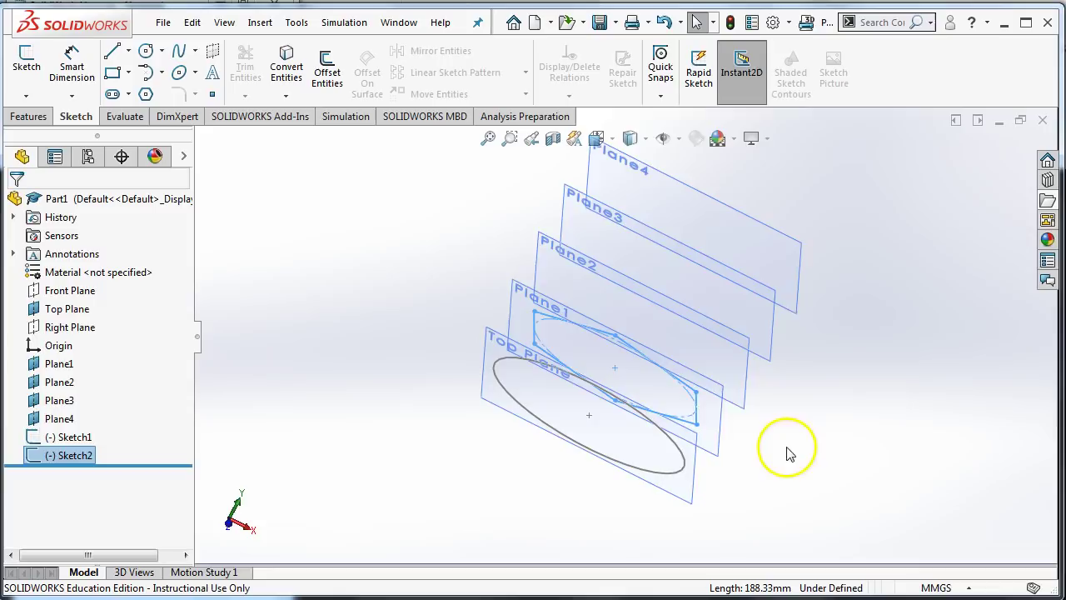
# Step: Draw a corner rectangle on Plane2 and close it as Sketch3
pyautogui.moveTo(788, 452); pyautogui.dragTo(680, 459, button='middle')
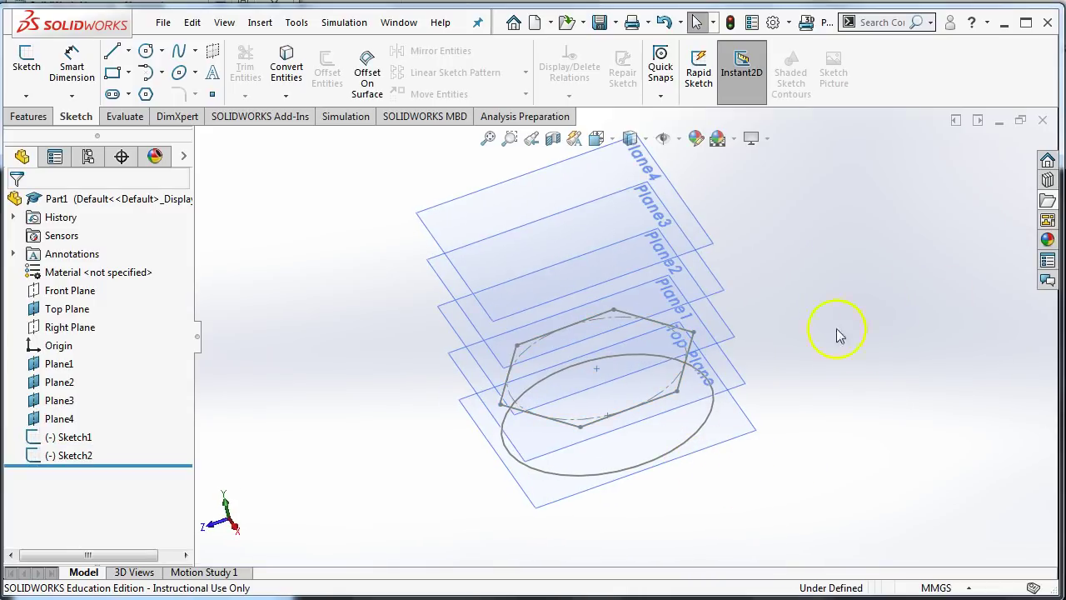
pyautogui.click(446, 317)
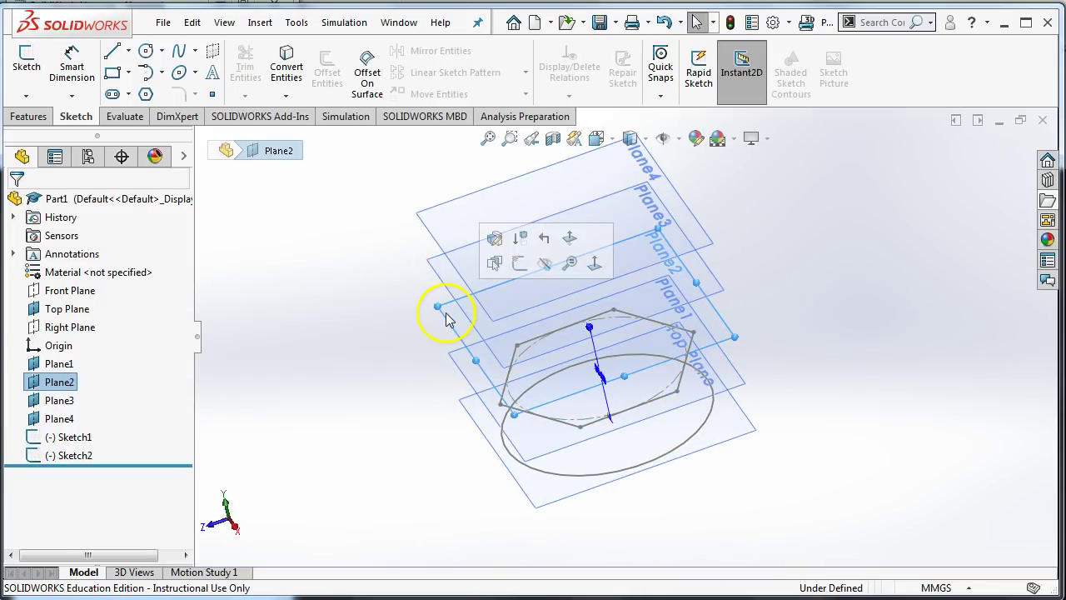
pyautogui.click(113, 73)
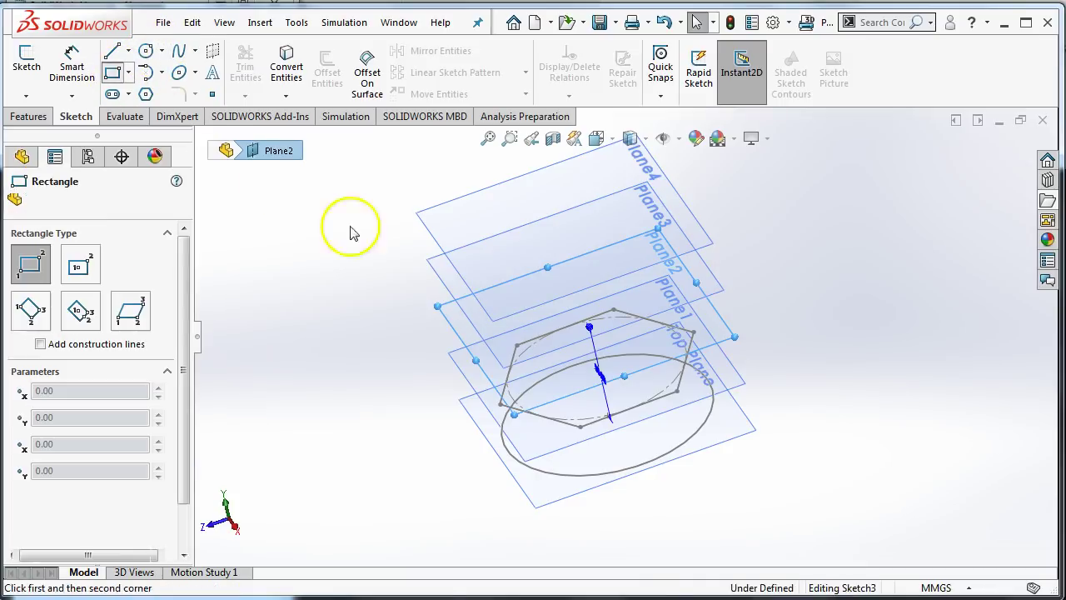
pyautogui.click(479, 327)
pyautogui.click(705, 346)
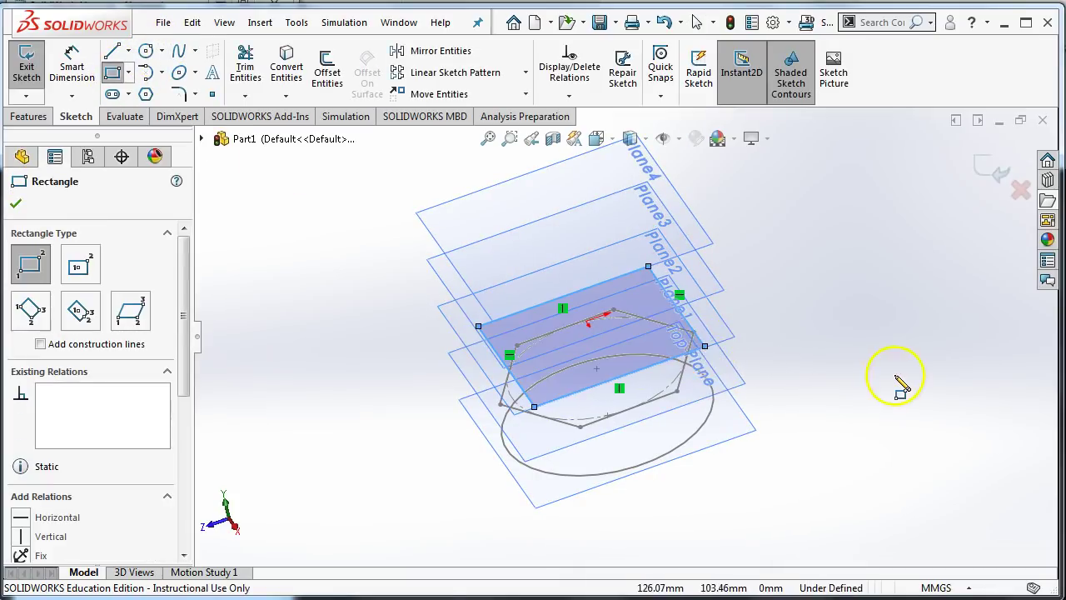
pyautogui.moveTo(805, 442)
pyautogui.mouseDown(button='middle')
pyautogui.moveTo(783, 373)
pyautogui.moveTo(799, 428)
pyautogui.mouseUp(button='middle')
pyautogui.click(994, 172)
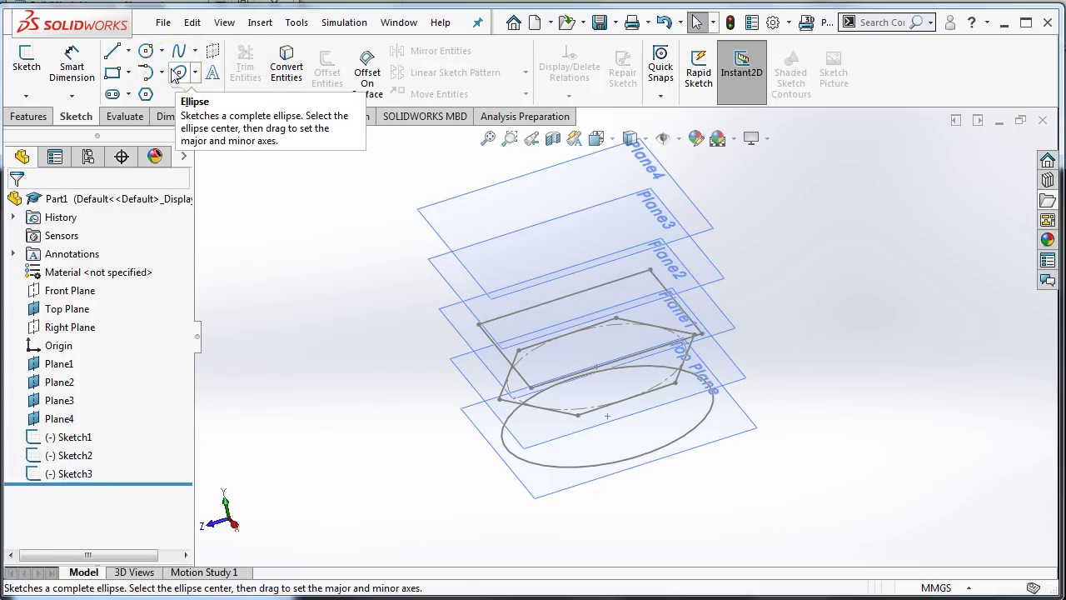
# Step: Drag out a corner rectangle on Plane3, picked from the feature tree, and close Sketch4
pyautogui.click(116, 75)
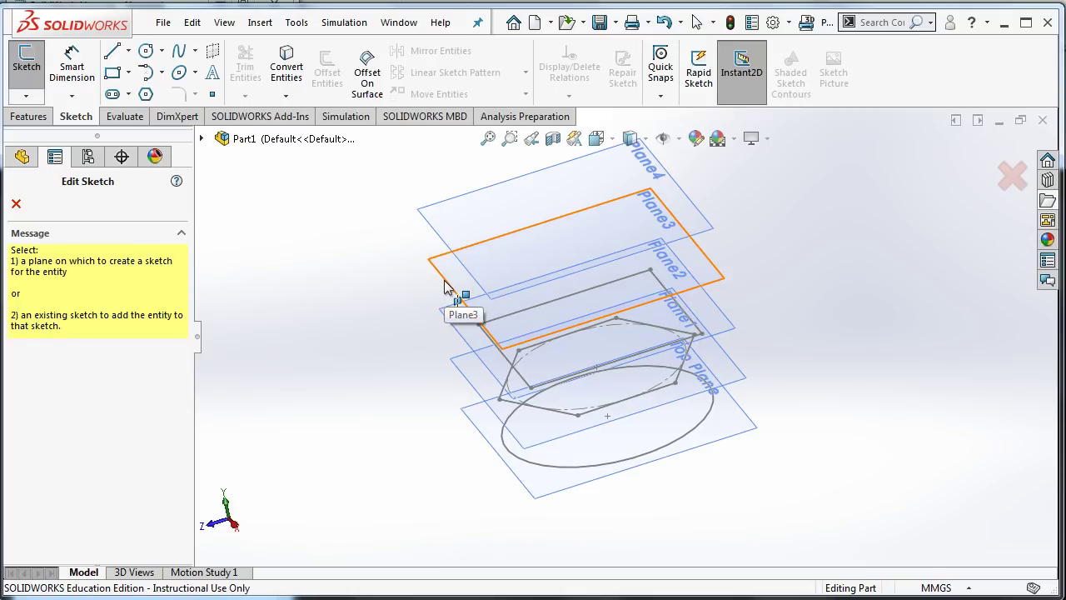
pyautogui.click(26, 163)
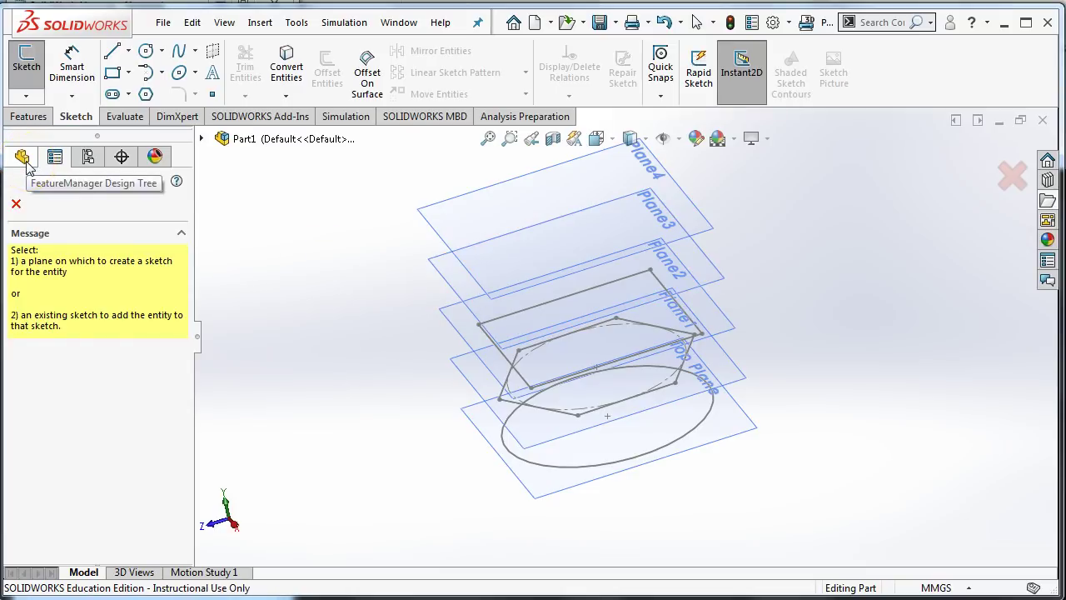
pyautogui.click(41, 407)
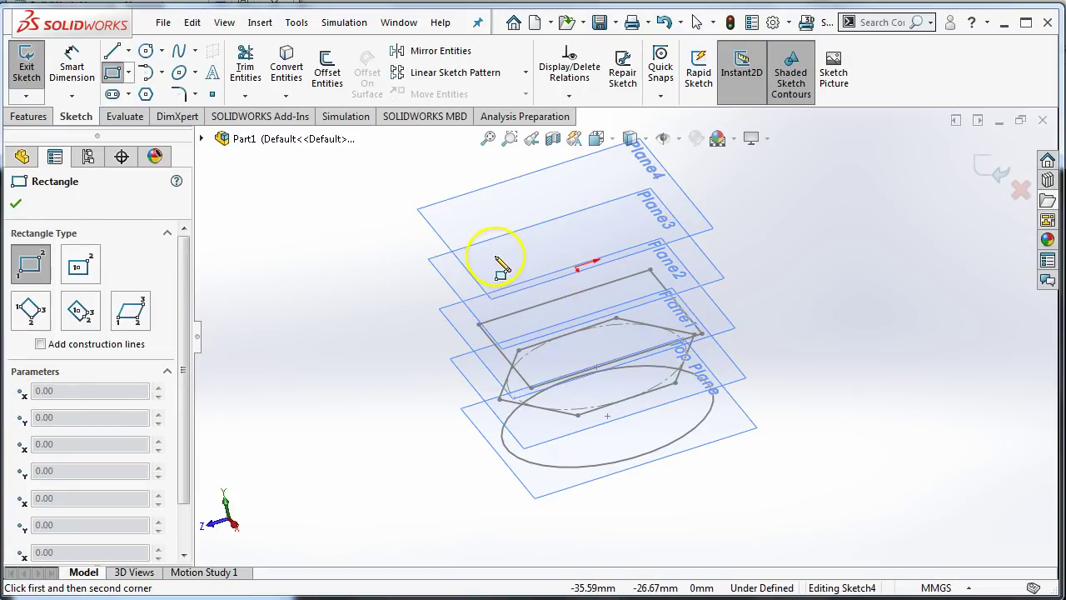
pyautogui.moveTo(486, 263); pyautogui.dragTo(685, 276)
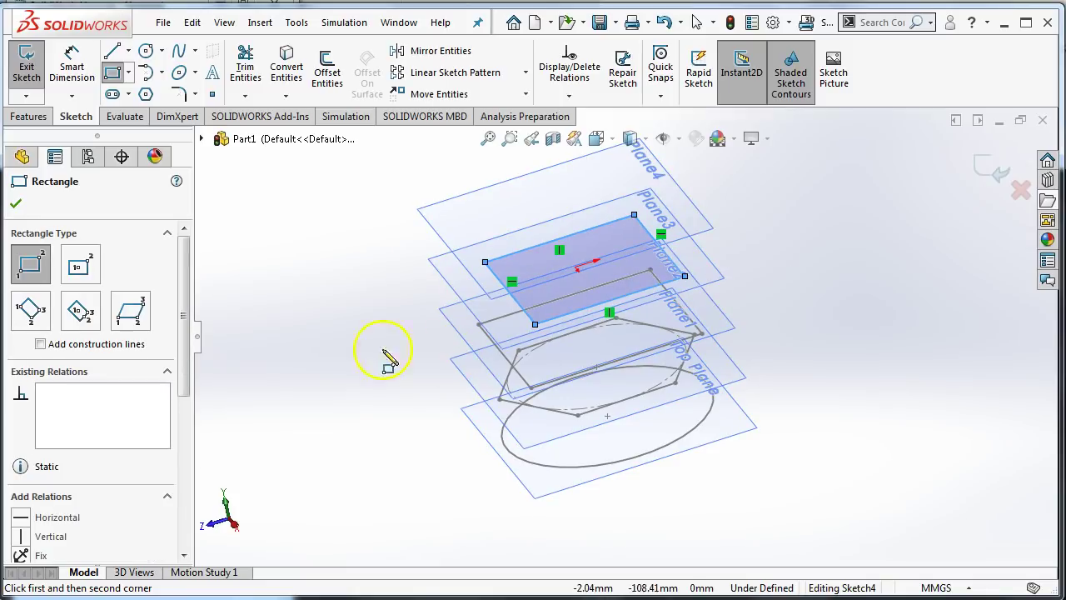
pyautogui.click(1004, 175)
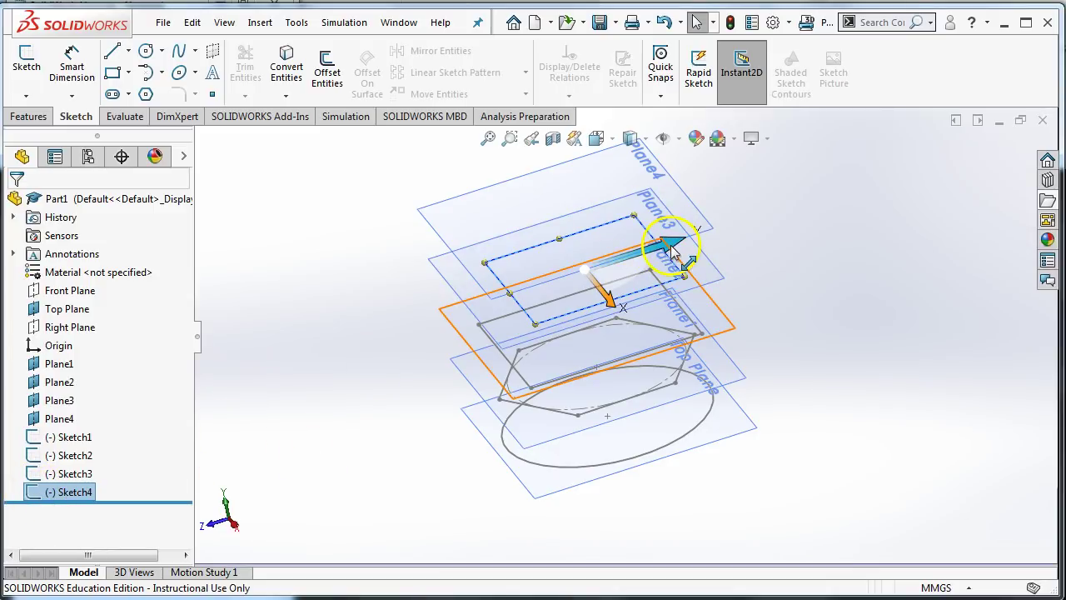
# Step: Drag the Plane3 rectangle with its move triad so it sits offset from the Plane2 rectangle
pyautogui.moveTo(683, 245); pyautogui.dragTo(658, 265)
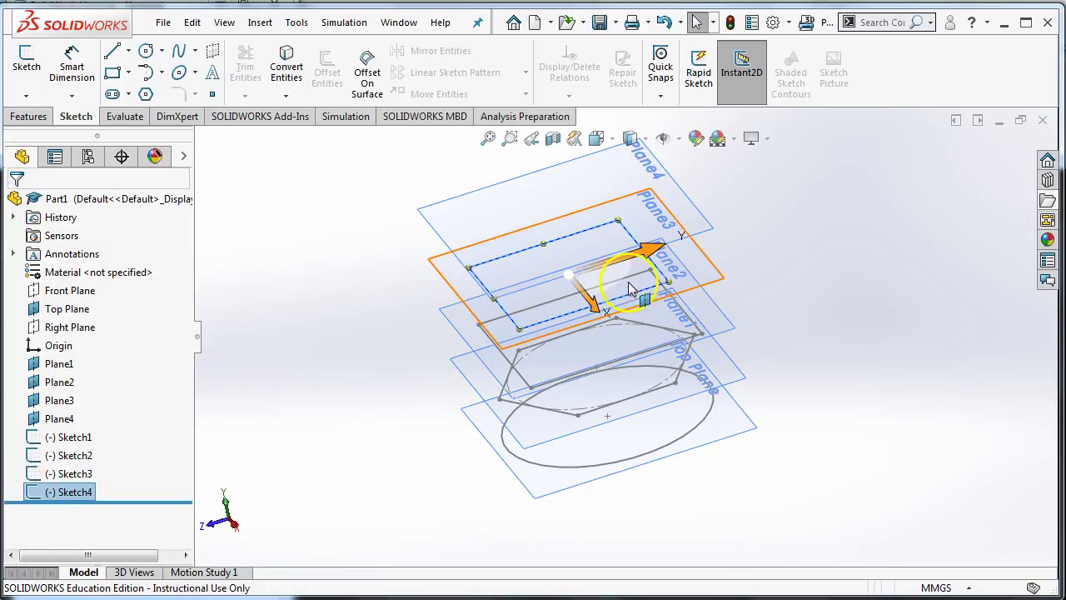
pyautogui.moveTo(616, 285); pyautogui.dragTo(631, 286)
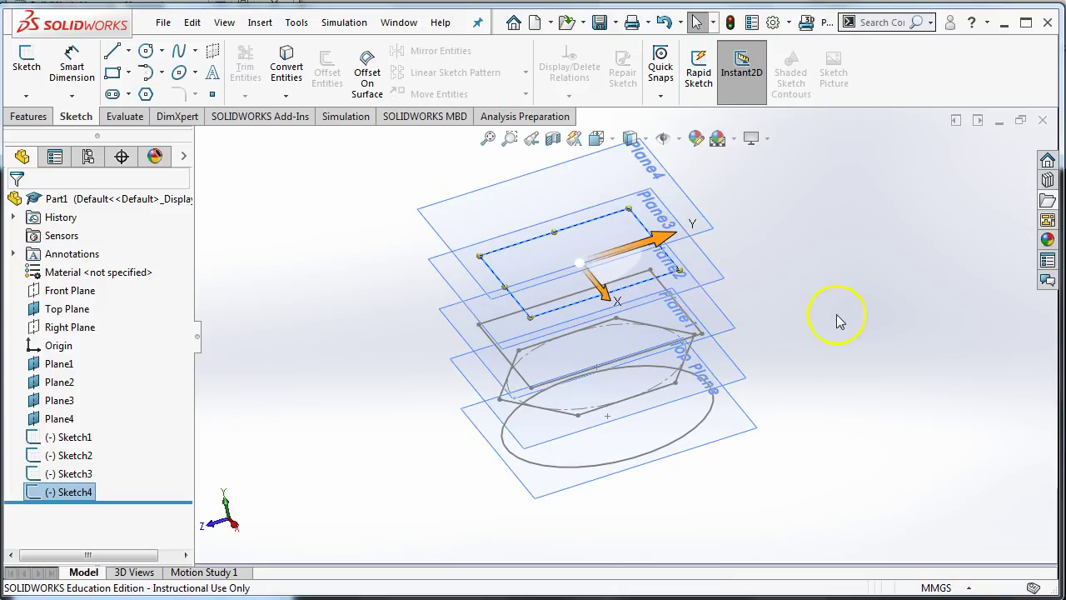
pyautogui.moveTo(838, 309)
pyautogui.mouseDown(button='middle')
pyautogui.moveTo(833, 358)
pyautogui.moveTo(607, 333)
pyautogui.mouseUp(button='middle')
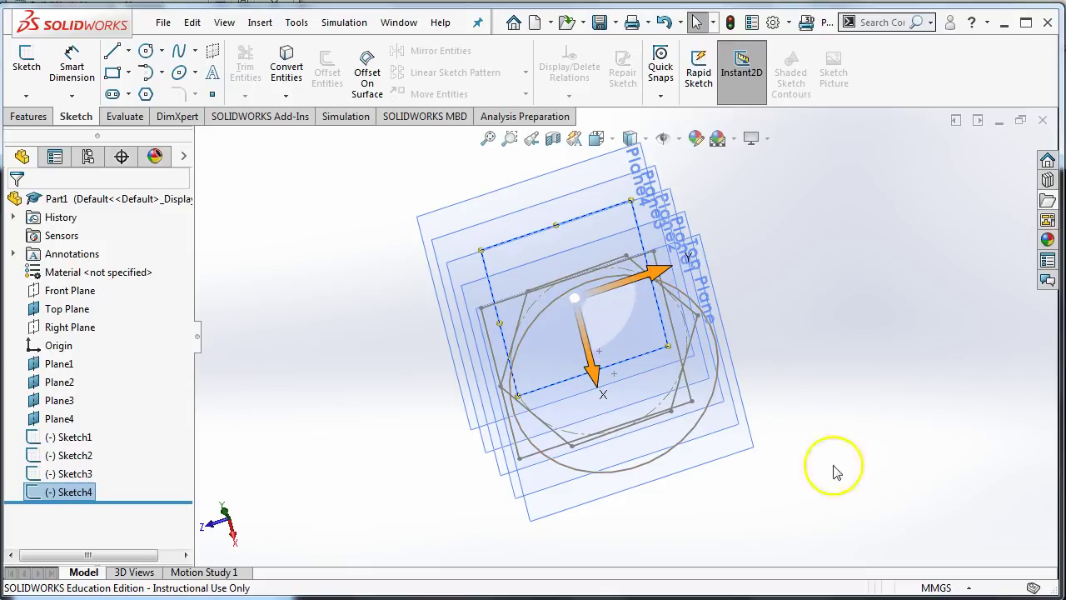
pyautogui.moveTo(799, 319)
pyautogui.mouseDown(button='middle')
pyautogui.moveTo(849, 312)
pyautogui.moveTo(920, 267)
pyautogui.moveTo(908, 292)
pyautogui.moveTo(728, 312)
pyautogui.mouseUp(button='middle')
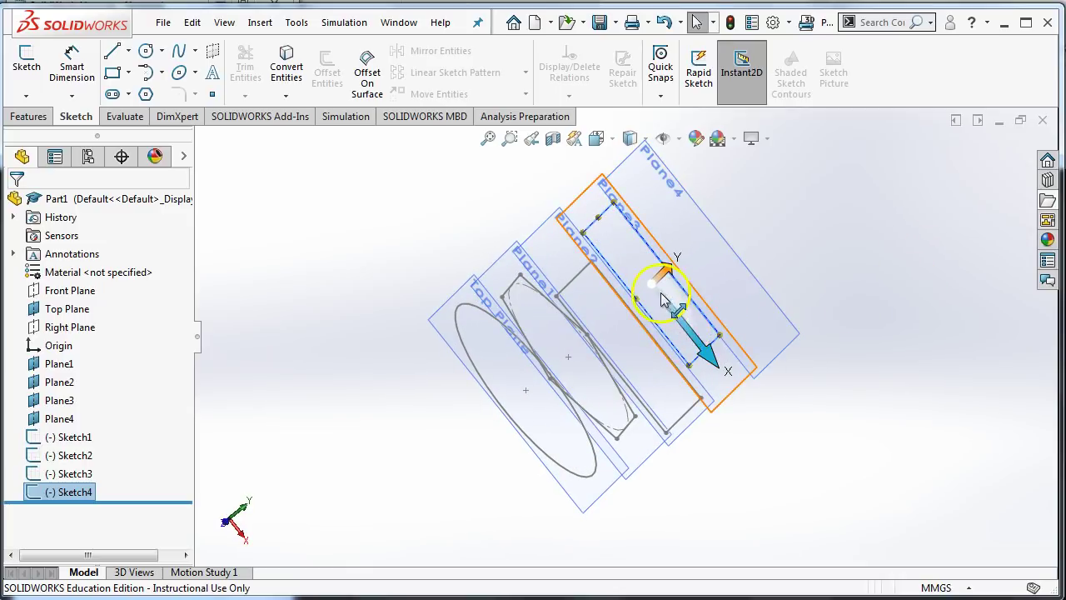
pyautogui.moveTo(694, 337); pyautogui.dragTo(709, 353)
pyautogui.moveTo(709, 353); pyautogui.dragTo(753, 368, button='middle')
# Step: Select Plane4, start a spline sketch on it, and view the plane face-on
pyautogui.click(317, 313)
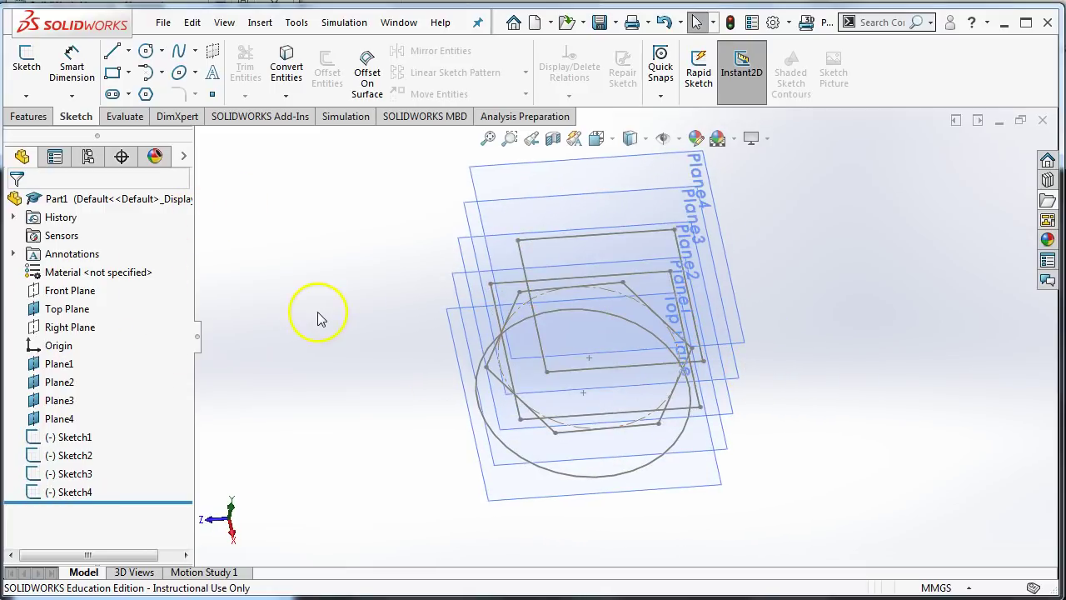
pyautogui.click(582, 164)
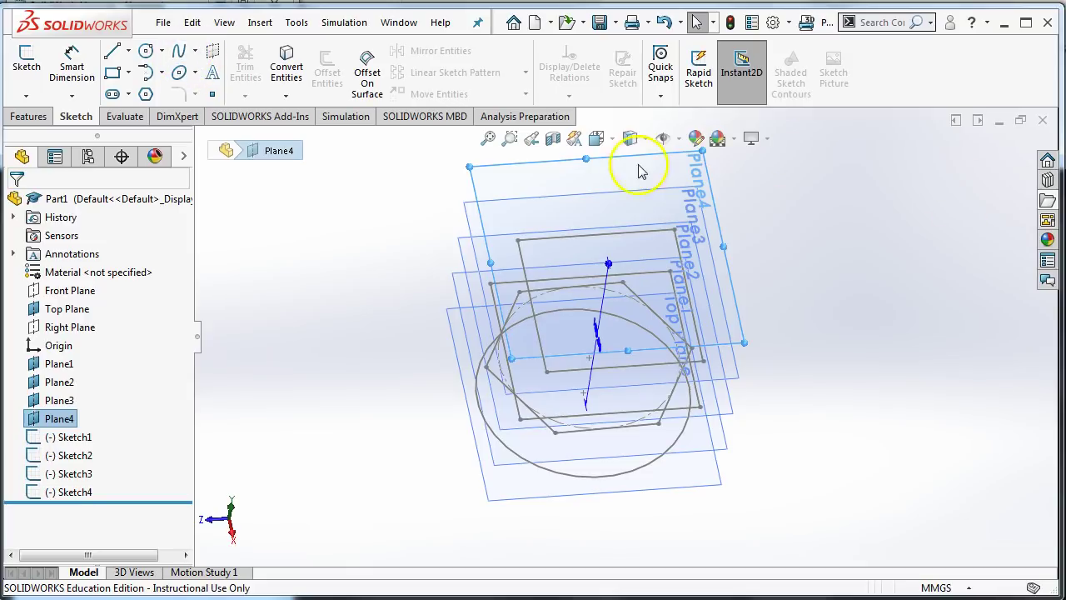
pyautogui.click(178, 53)
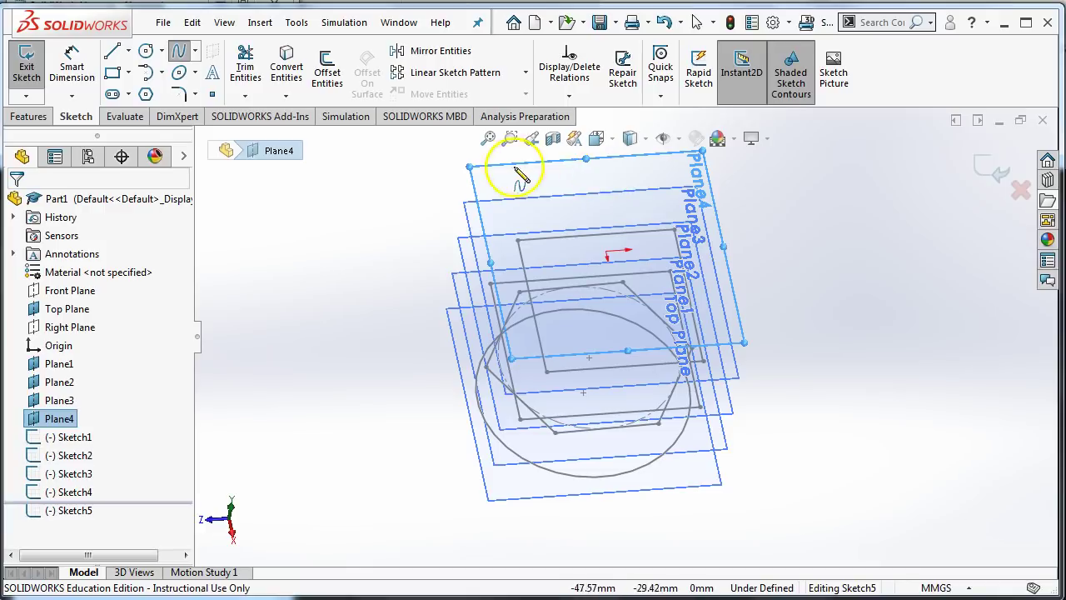
pyautogui.click(596, 138)
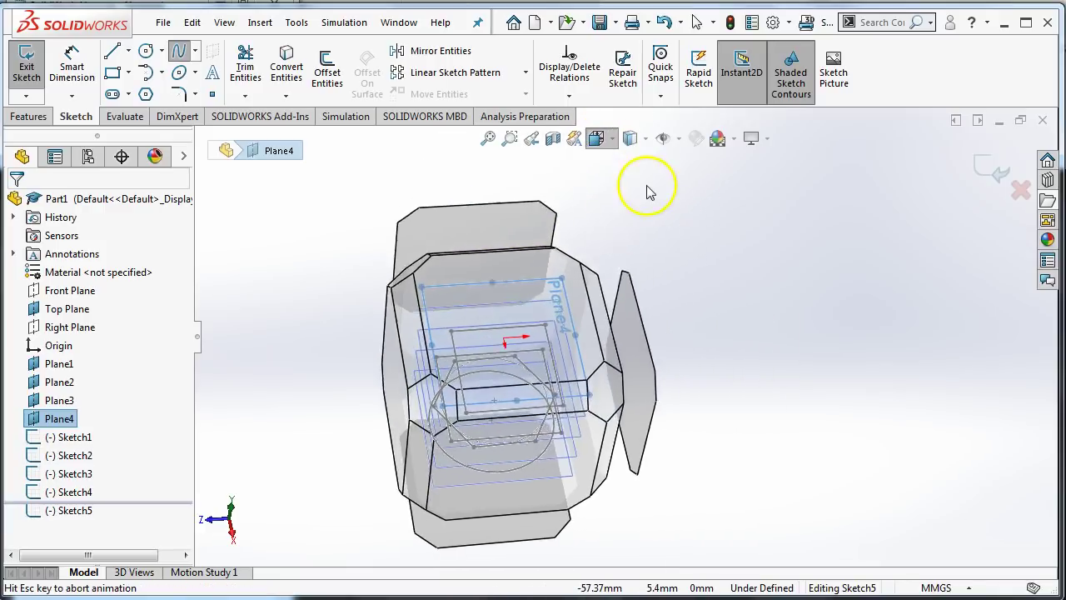
pyautogui.click(674, 210)
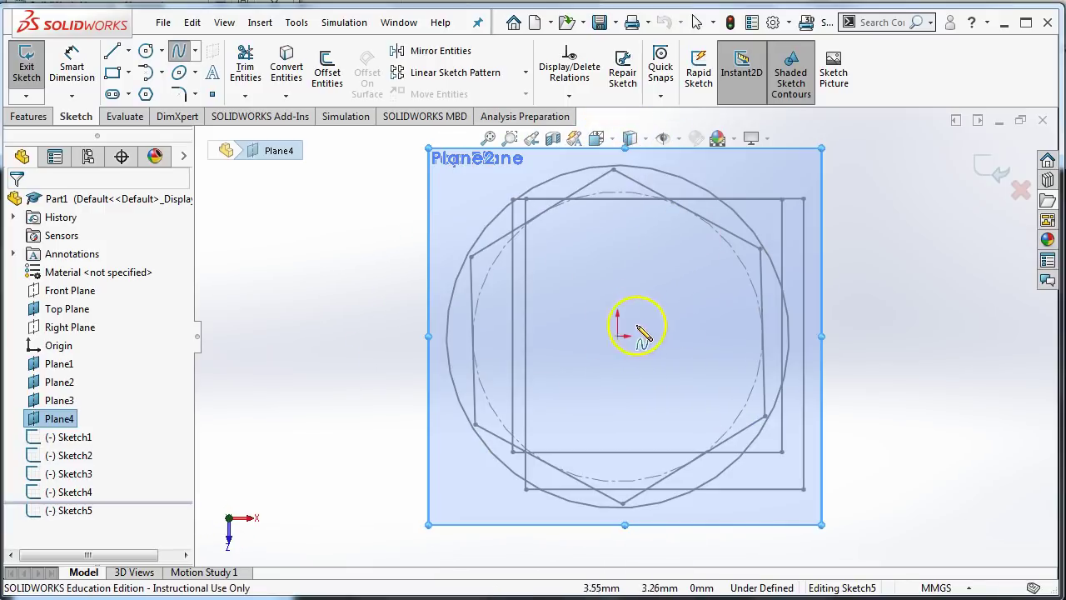
# Step: Draw a closed eight-point wavy spline around the outlines and exit it as Sketch5
pyautogui.click(673, 166)
pyautogui.click(542, 171)
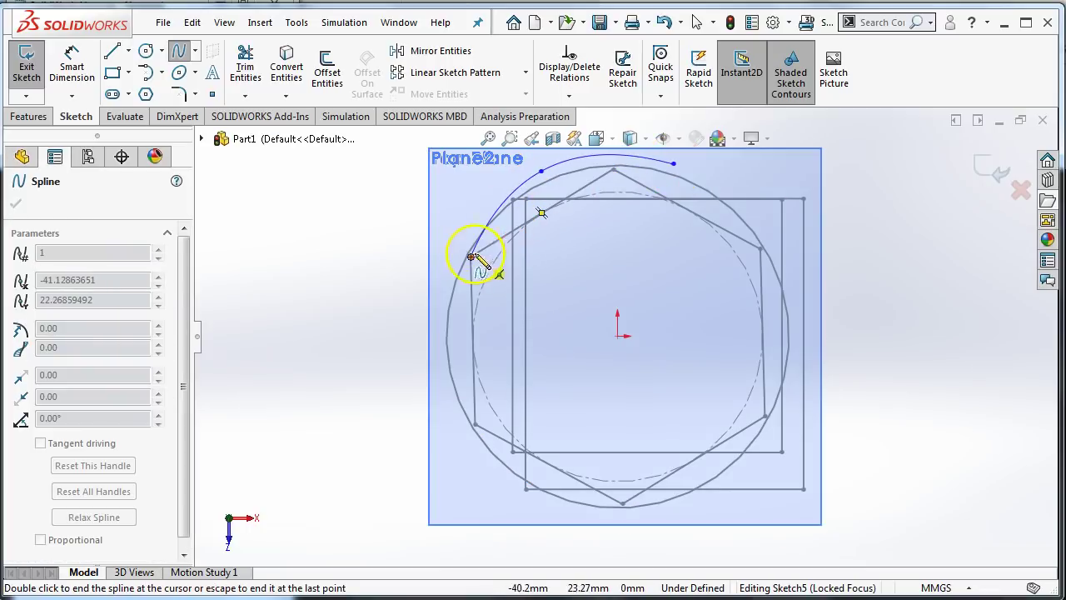
pyautogui.click(448, 283)
pyautogui.click(491, 337)
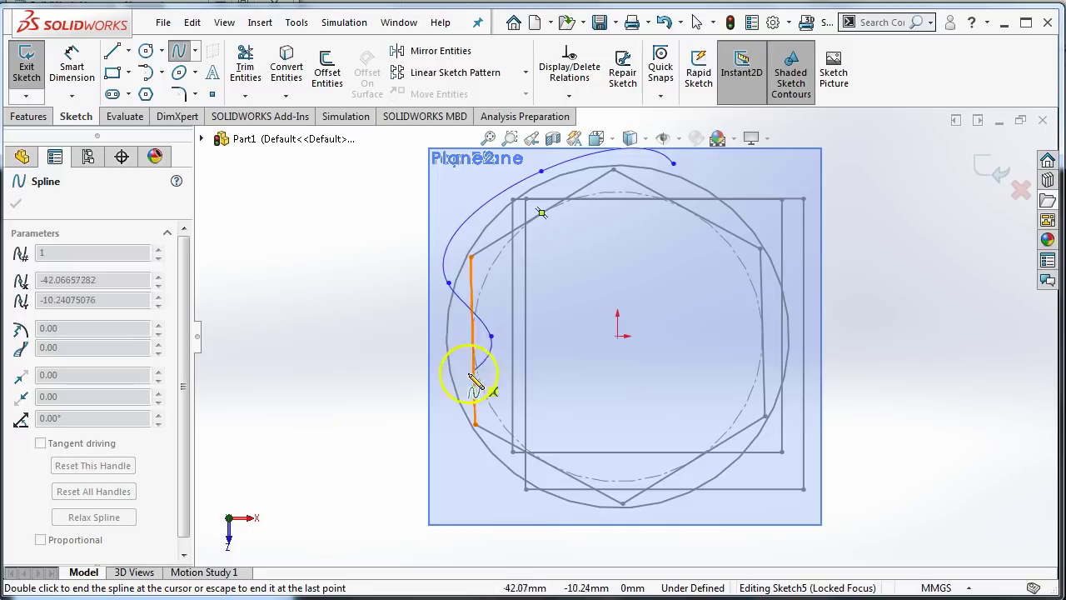
pyautogui.click(449, 402)
pyautogui.click(470, 449)
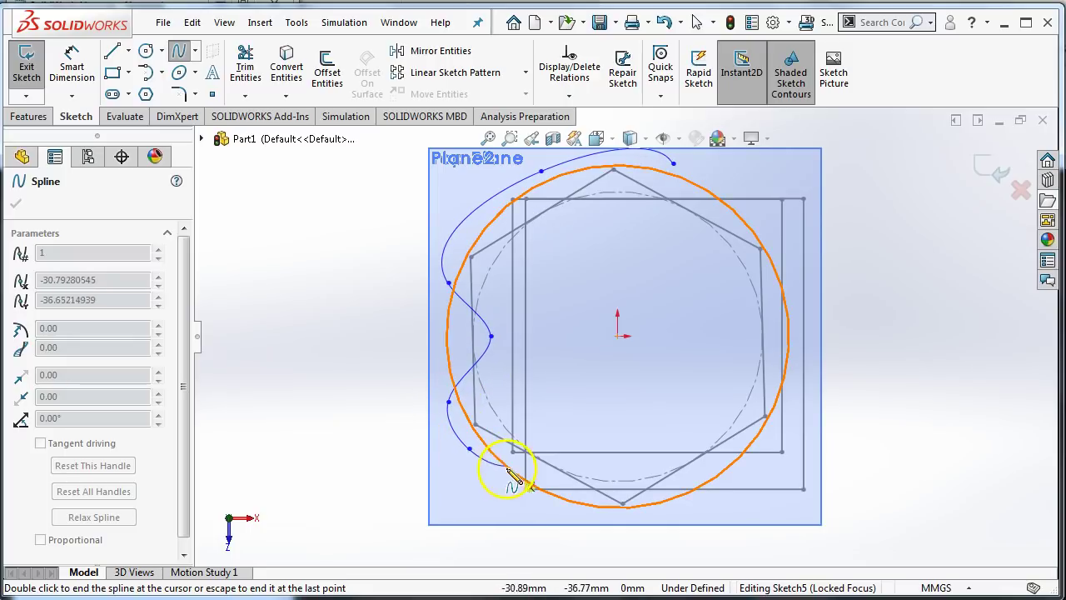
pyautogui.click(557, 508)
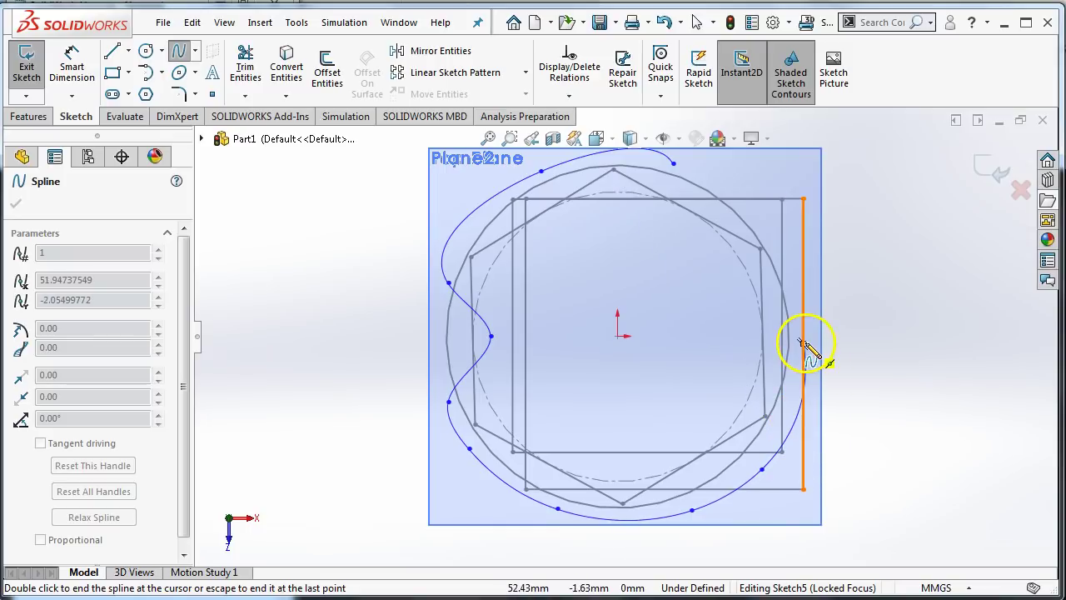
pyautogui.click(791, 280)
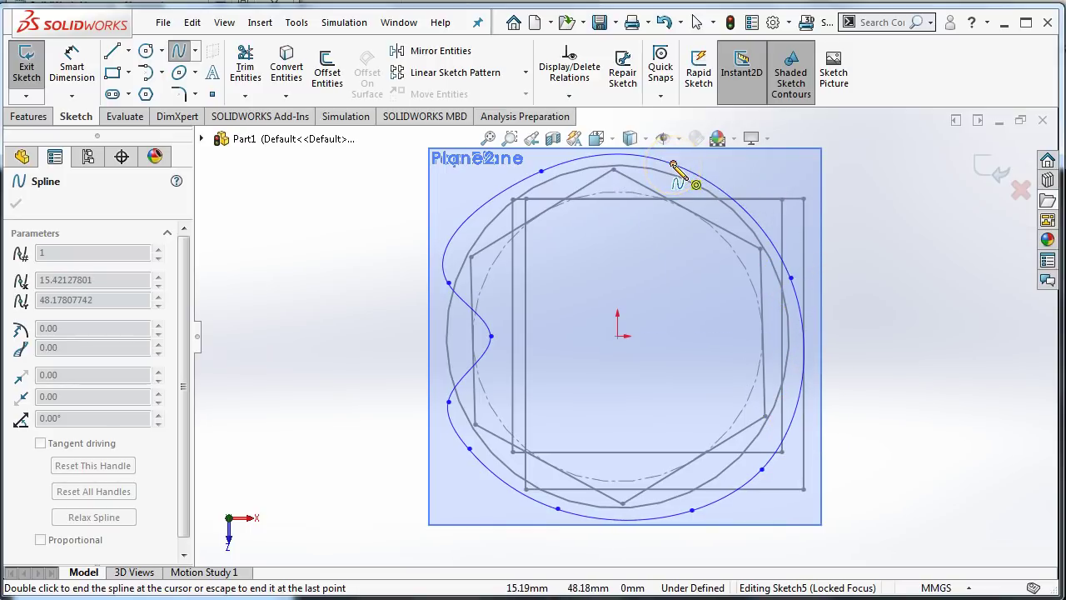
pyautogui.click(673, 163)
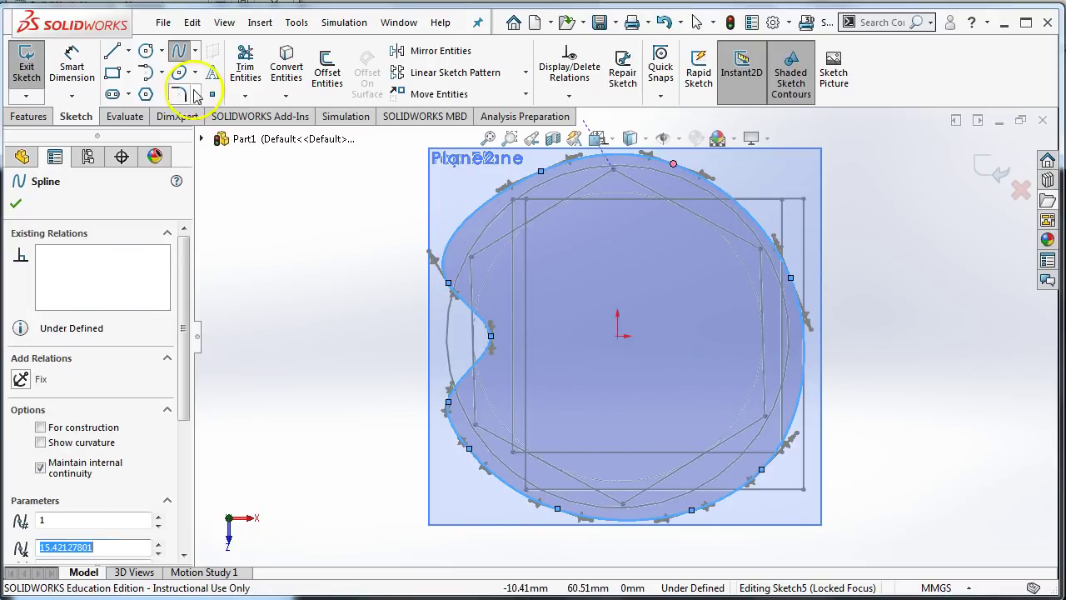
pyautogui.click(986, 169)
pyautogui.moveTo(985, 169)
pyautogui.mouseDown(button='middle')
pyautogui.moveTo(916, 238)
pyautogui.moveTo(952, 150)
pyautogui.moveTo(970, 160)
pyautogui.moveTo(966, 174)
pyautogui.mouseUp(button='middle')
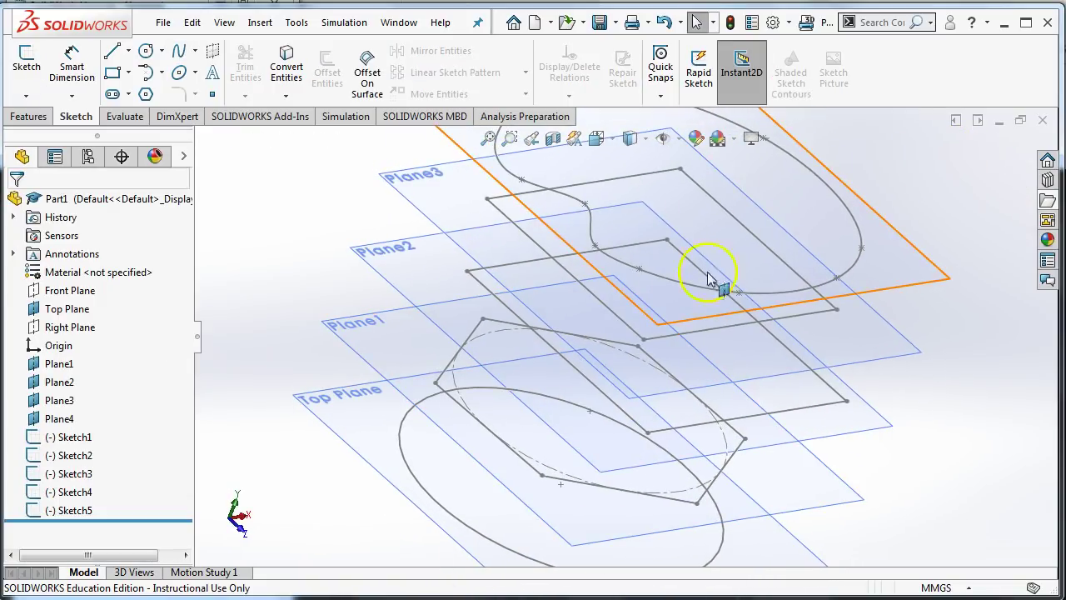
# Step: Return to the model, fit the view, and drag Plane4 up to a 143.39 mm offset
pyautogui.hotkey('alt', 'Tab')
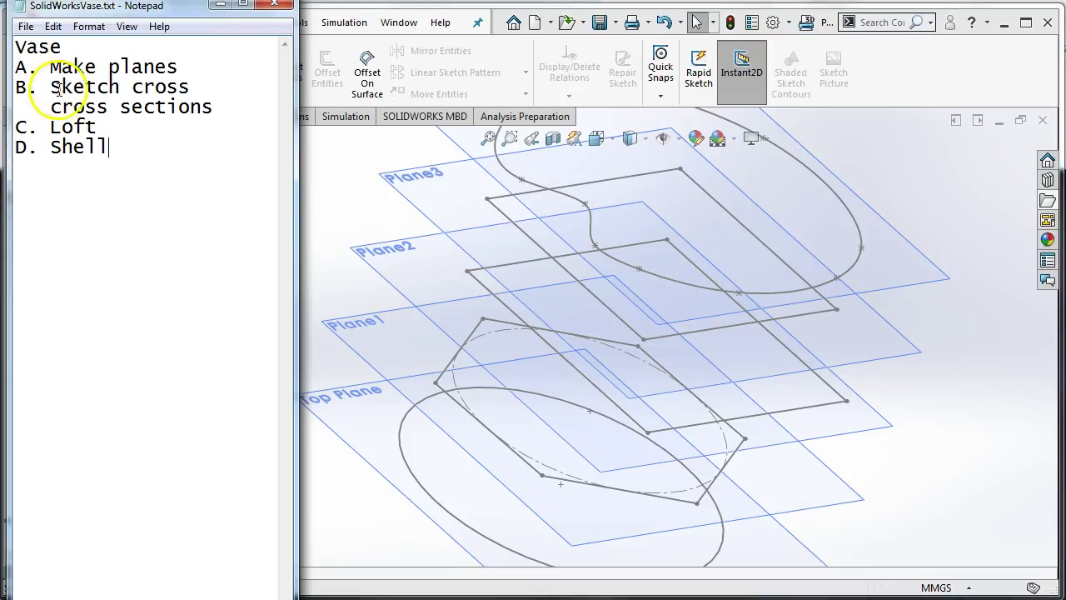
pyautogui.click(976, 447)
pyautogui.moveTo(838, 483); pyautogui.dragTo(800, 405, button='middle')
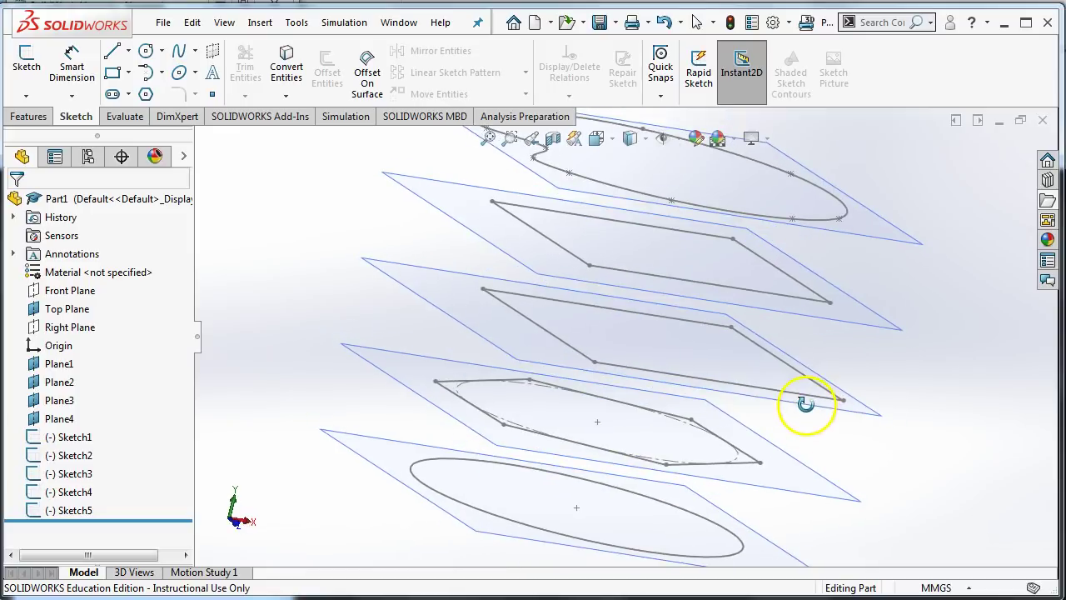
pyautogui.moveTo(658, 475); pyautogui.dragTo(820, 471, button='middle')
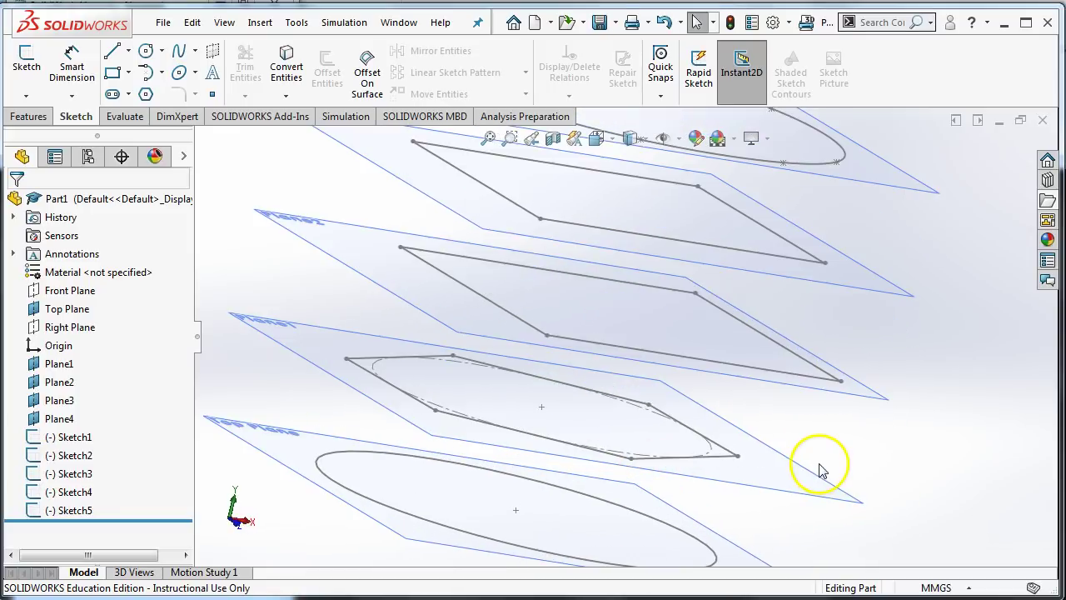
pyautogui.press('f')
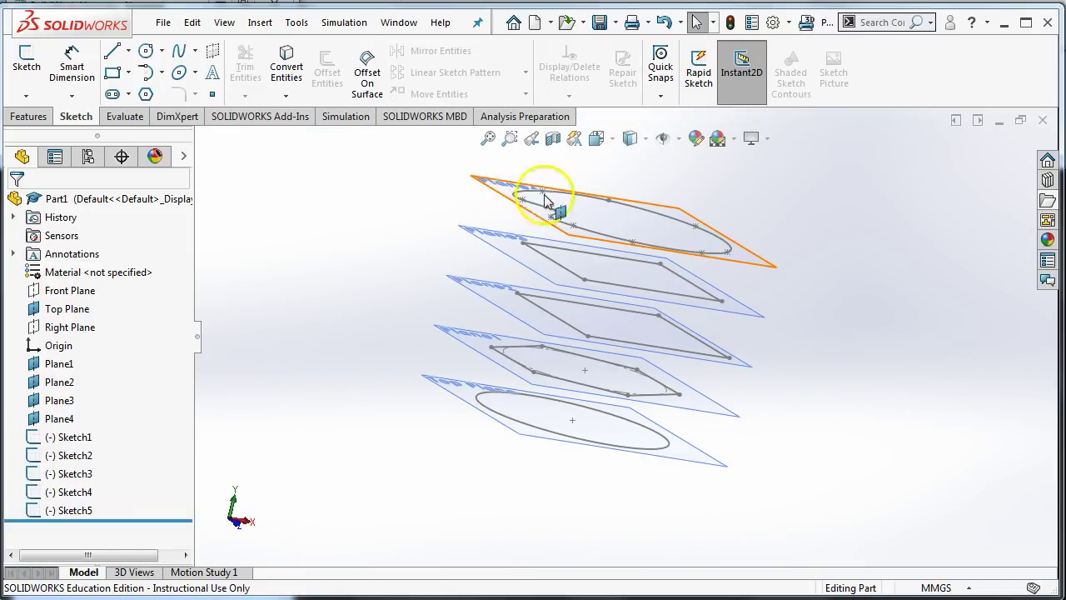
pyautogui.click(756, 268)
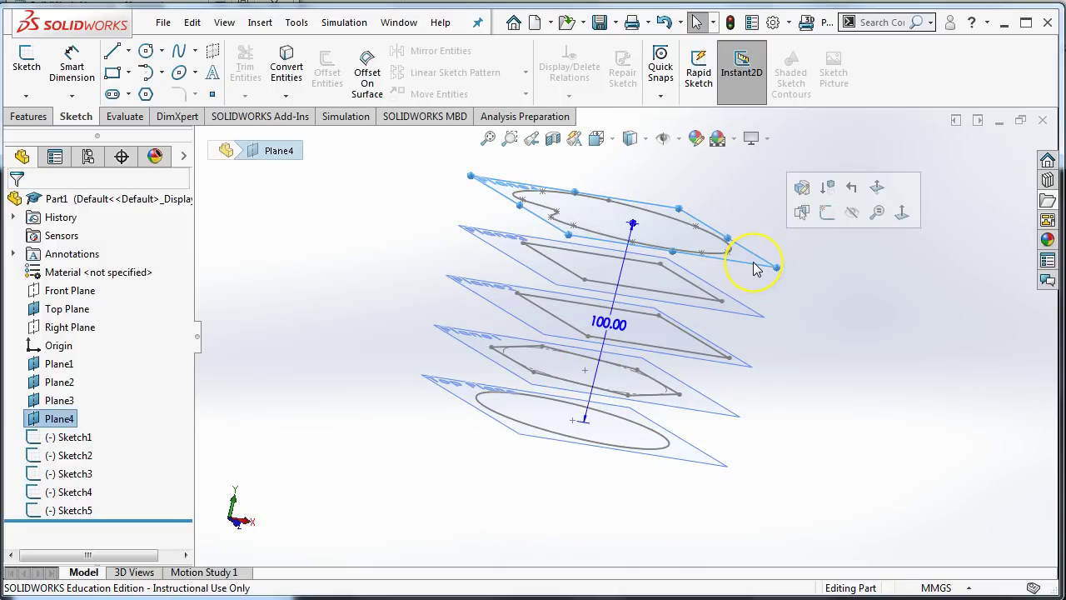
pyautogui.click(633, 224)
pyautogui.moveTo(632, 226); pyautogui.dragTo(654, 136)
# Step: Drag Plane3 up to a 105.53 mm offset and orbit to check the spacing
pyautogui.click(629, 279)
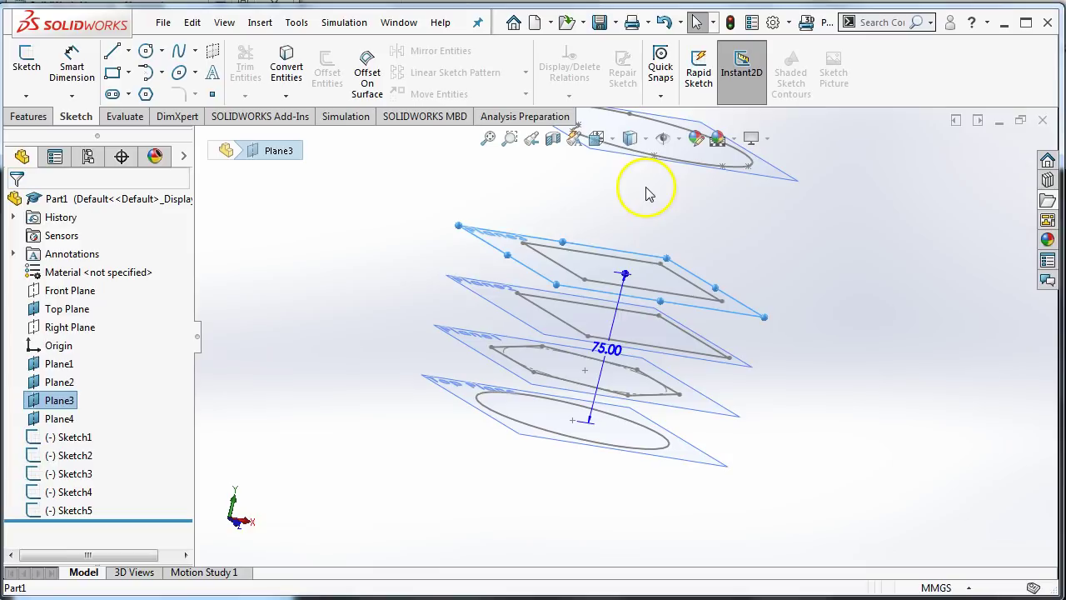
pyautogui.moveTo(625, 274); pyautogui.dragTo(640, 215)
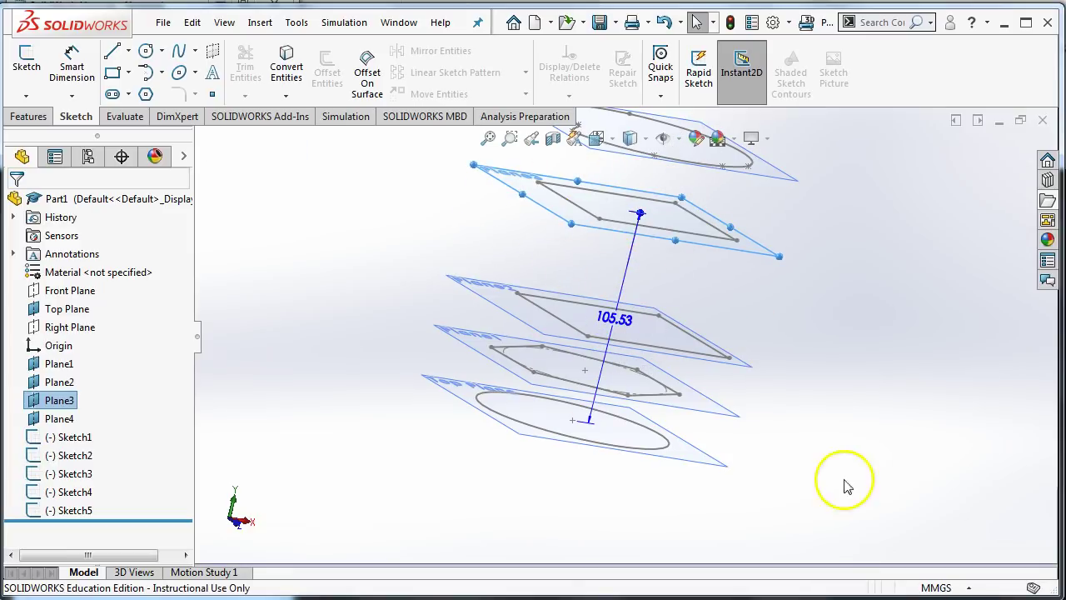
pyautogui.click(886, 377)
pyautogui.moveTo(697, 186)
pyautogui.mouseDown(button='middle')
pyautogui.moveTo(657, 205)
pyautogui.moveTo(742, 209)
pyautogui.moveTo(708, 239)
pyautogui.moveTo(630, 254)
pyautogui.mouseUp(button='middle')
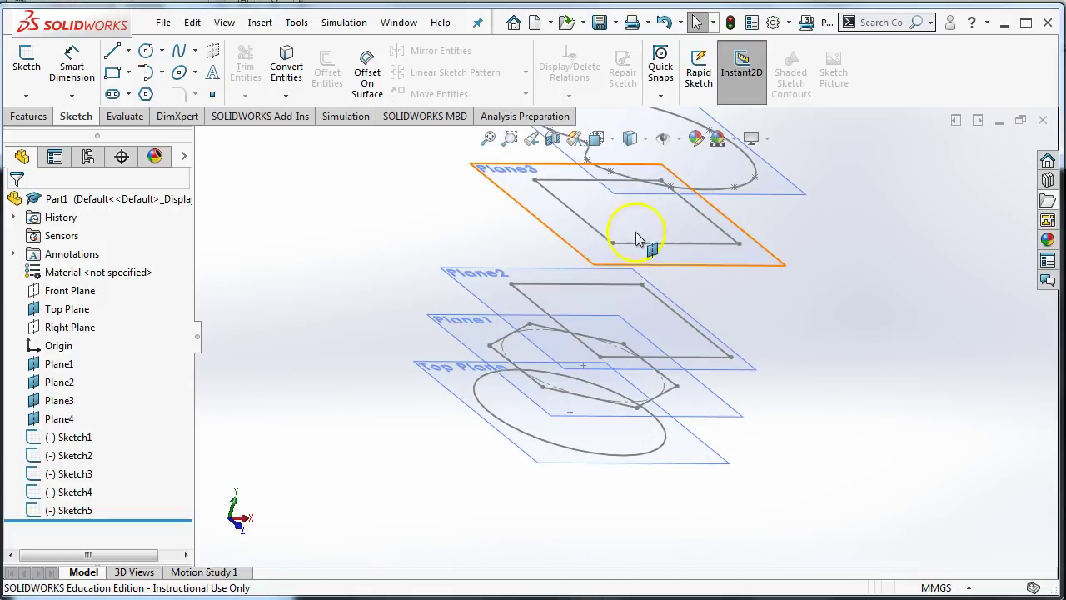
pyautogui.moveTo(774, 353); pyautogui.dragTo(717, 363, button='middle')
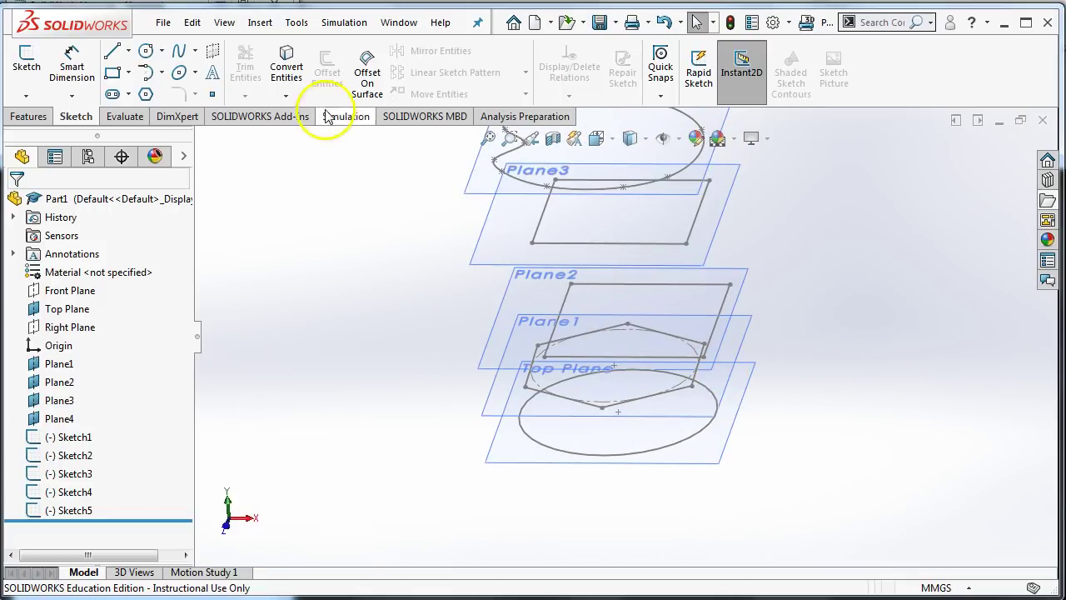
# Step: Start a Lofted Boss/Base and pick Sketch1 through Sketch5 in order as profiles
pyautogui.click(28, 119)
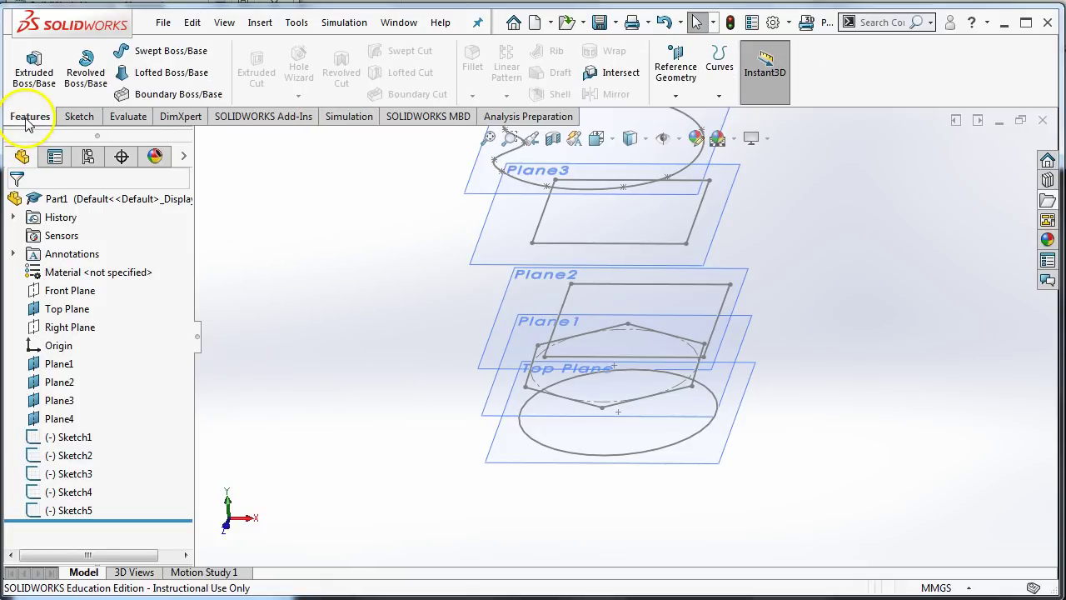
pyautogui.click(143, 73)
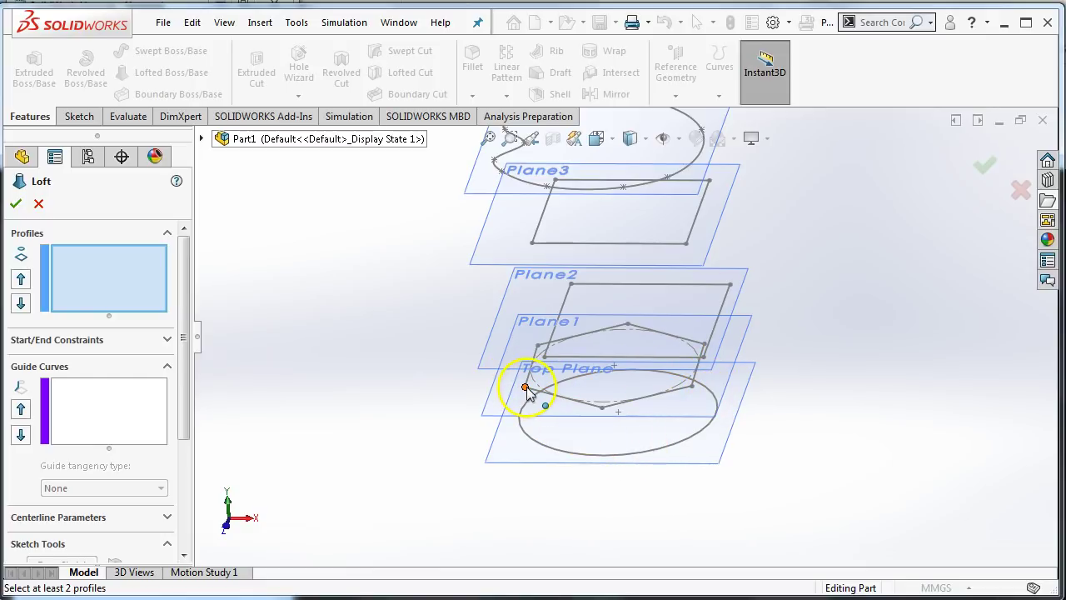
pyautogui.click(550, 449)
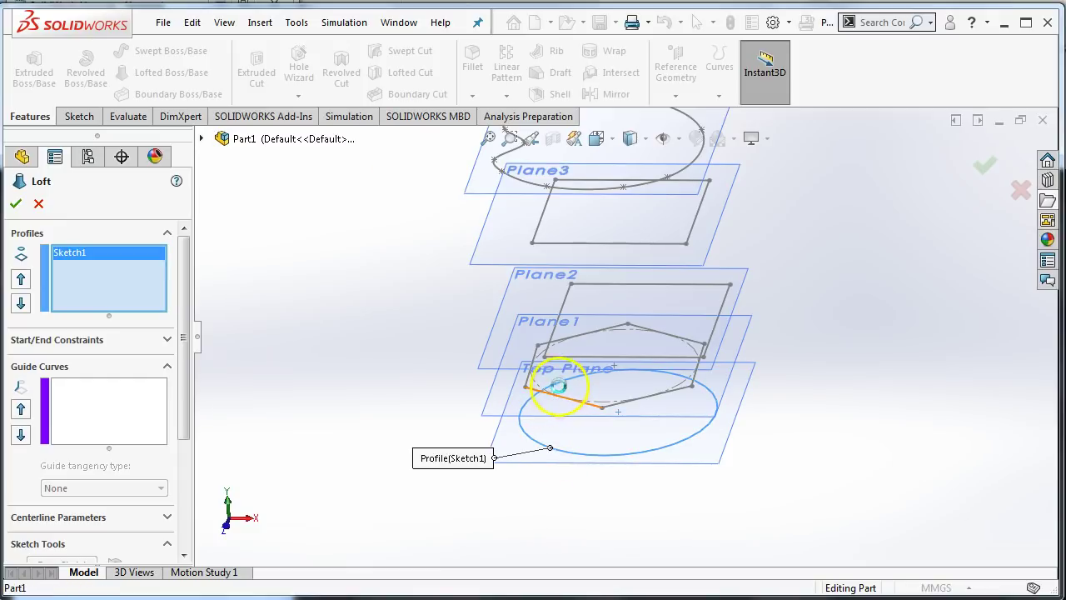
pyautogui.click(558, 385)
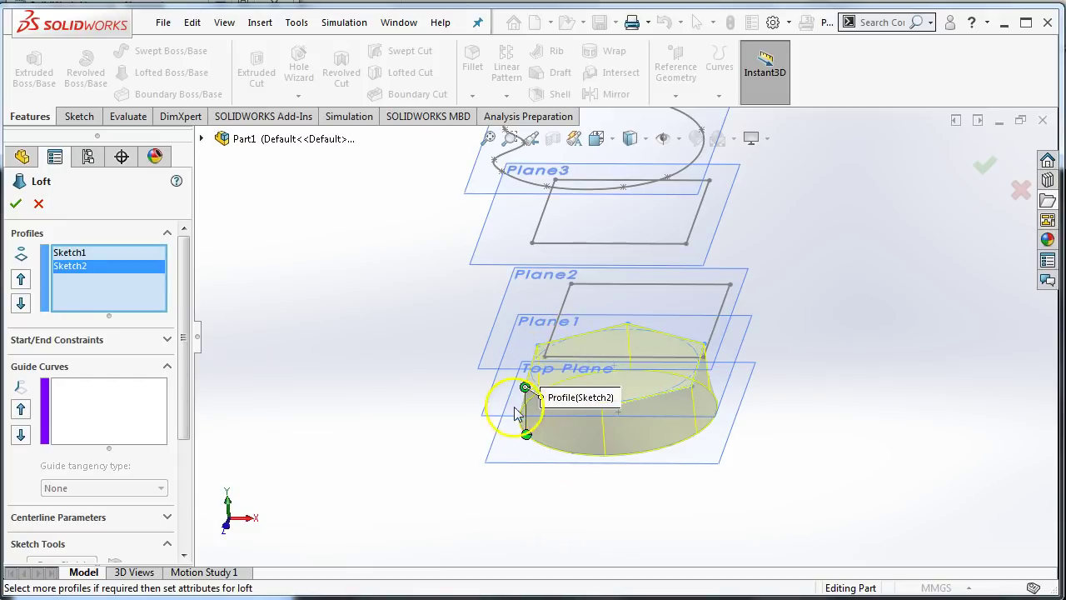
pyautogui.click(544, 359)
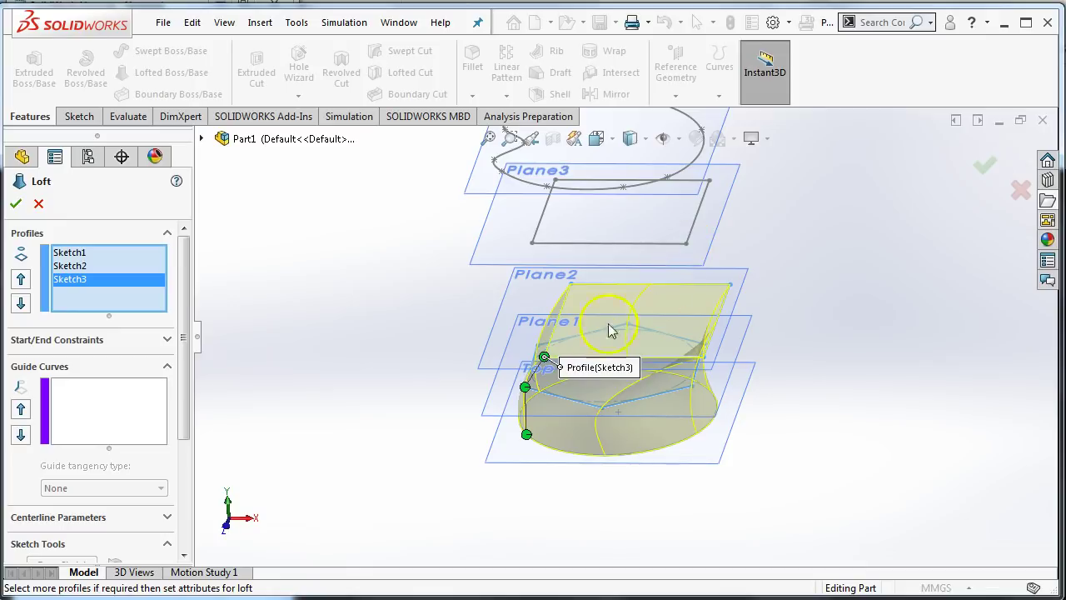
pyautogui.click(685, 244)
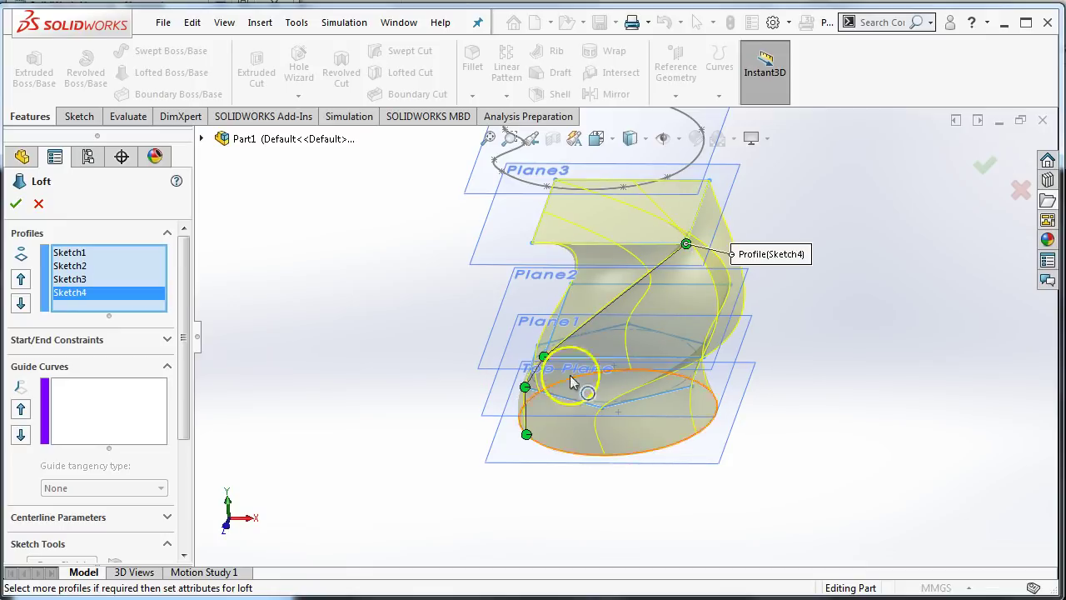
pyautogui.click(668, 179)
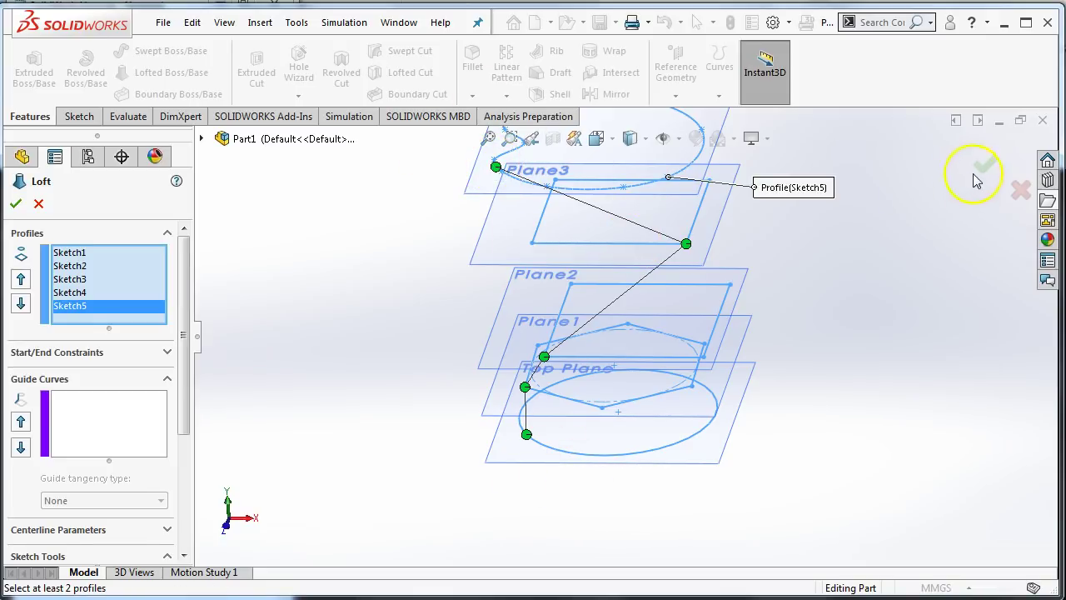
# Step: Drag the top profile's connector to twist the loft, then accept it as Loft1
pyautogui.moveTo(495, 166)
pyautogui.mouseDown()
pyautogui.moveTo(622, 196)
pyautogui.moveTo(623, 187)
pyautogui.mouseUp()
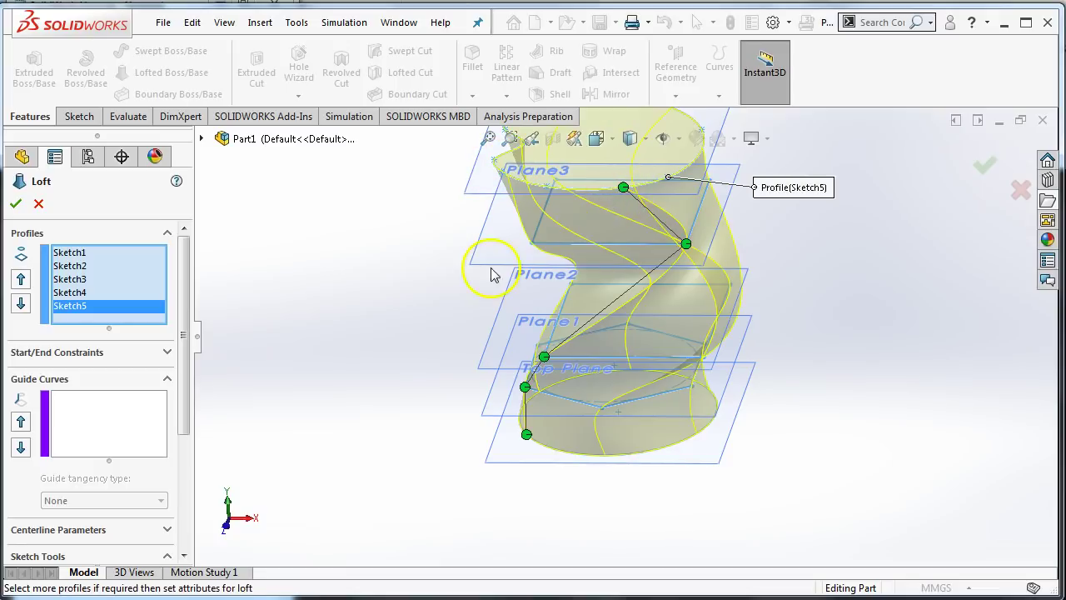
pyautogui.moveTo(465, 264); pyautogui.dragTo(452, 214, button='middle')
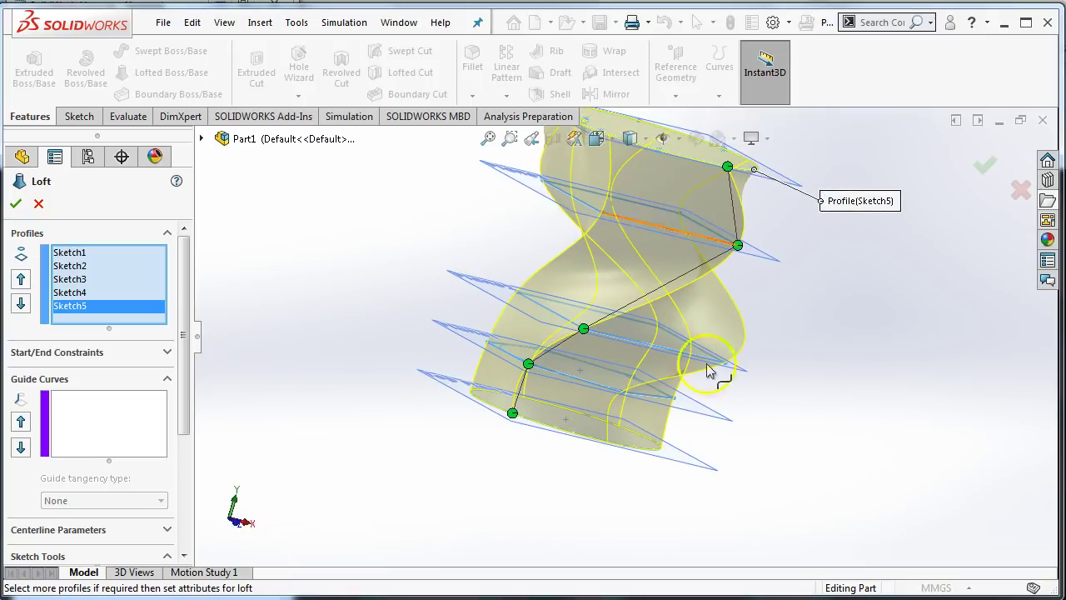
pyautogui.moveTo(708, 372); pyautogui.dragTo(781, 432, button='middle')
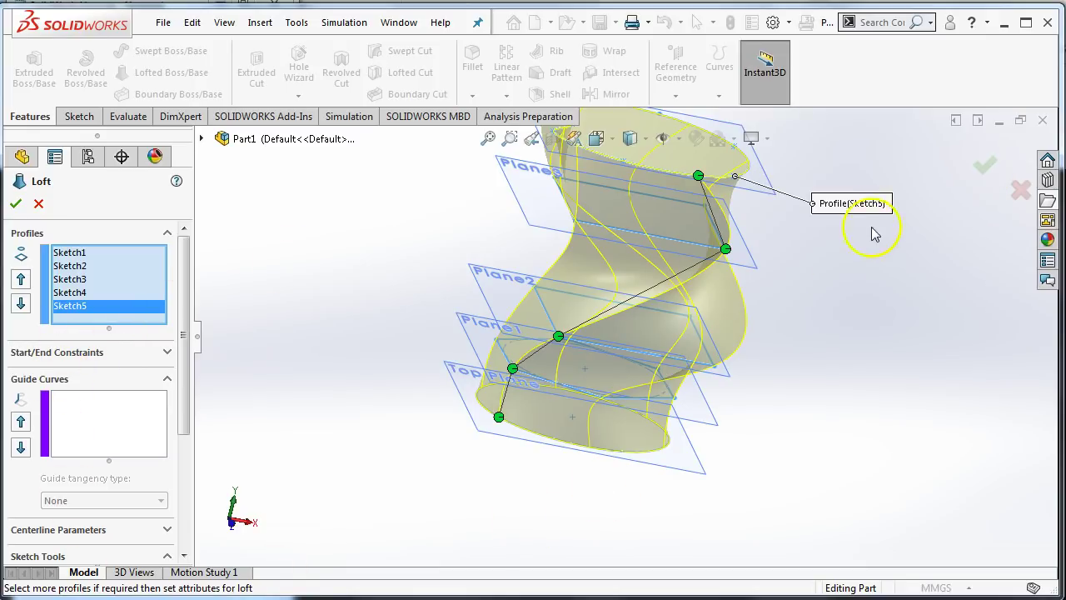
pyautogui.press('Return')
pyautogui.moveTo(962, 193); pyautogui.dragTo(850, 380, button='middle')
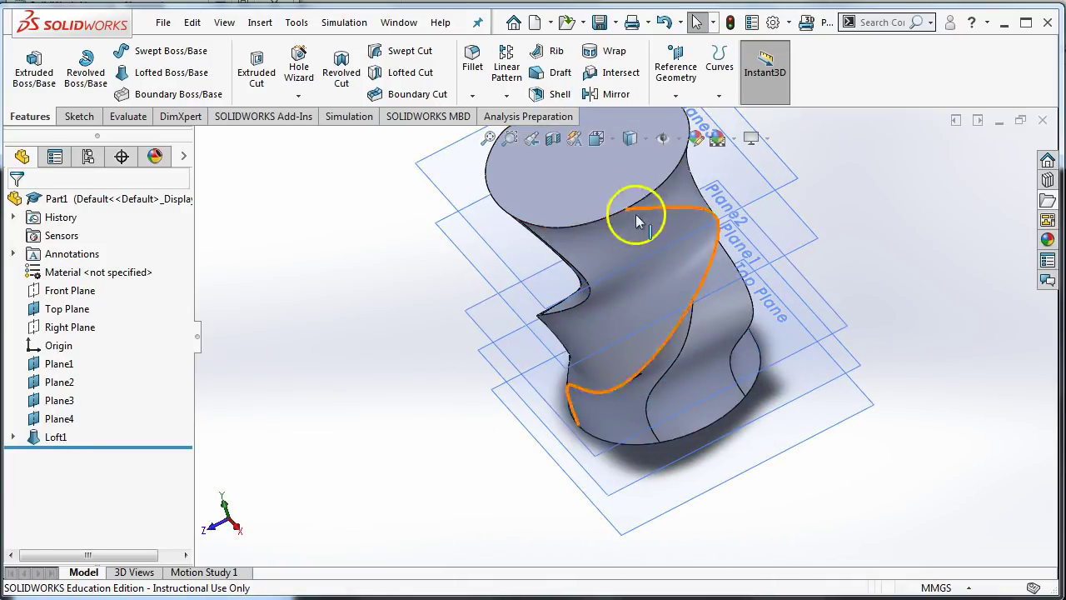
# Step: Expand Loft1 and open its Sketch1 for editing
pyautogui.click(12, 437)
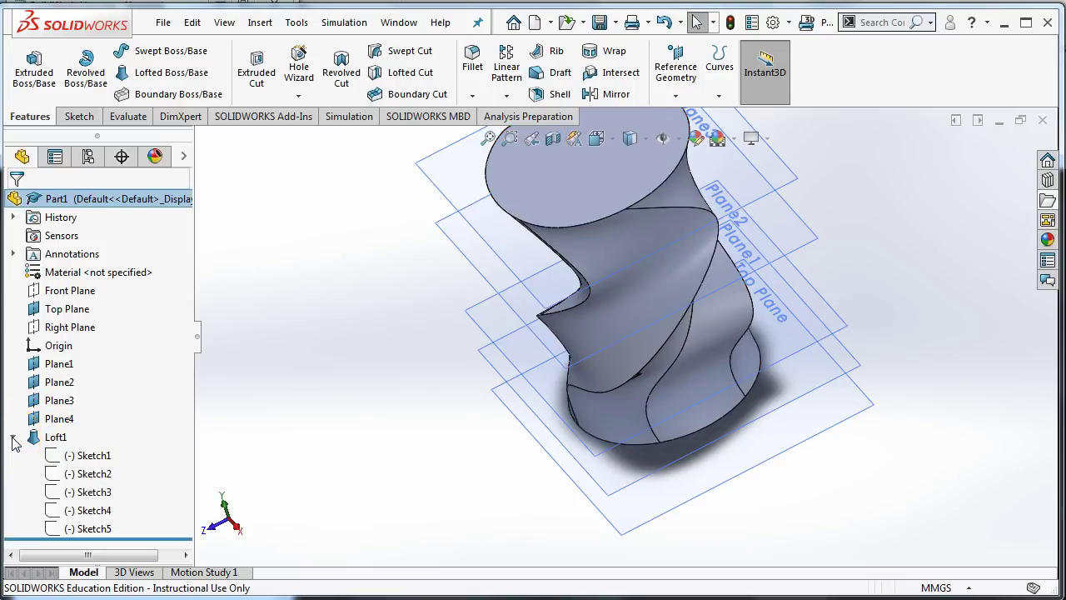
pyautogui.click(13, 438)
pyautogui.click(13, 438)
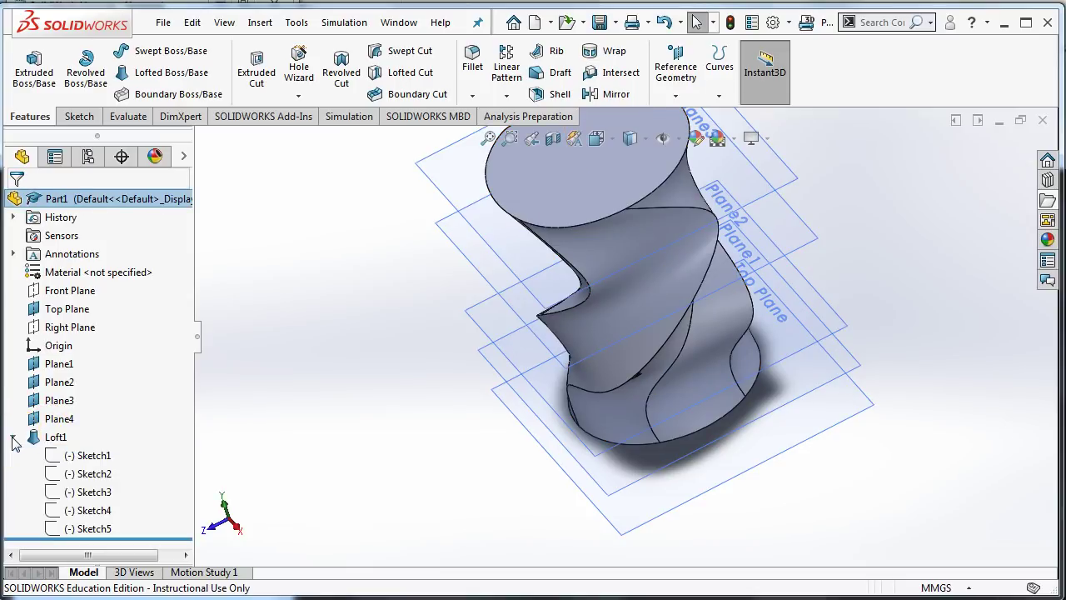
pyautogui.click(52, 458)
pyautogui.click(66, 407)
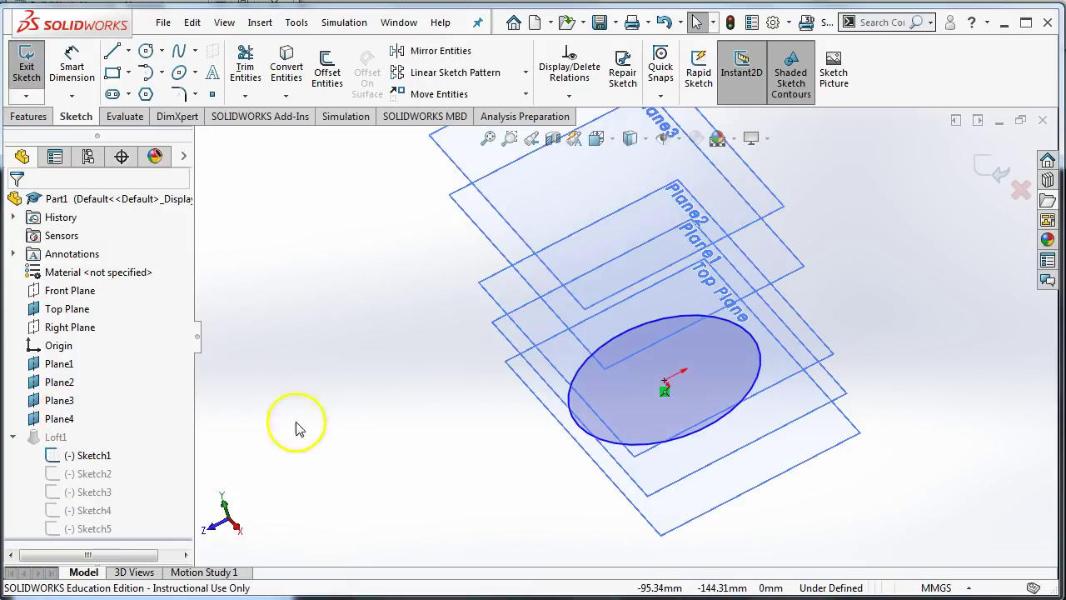
# Step: Set the base circle's radius to 50 and accept the change
pyautogui.click(639, 450)
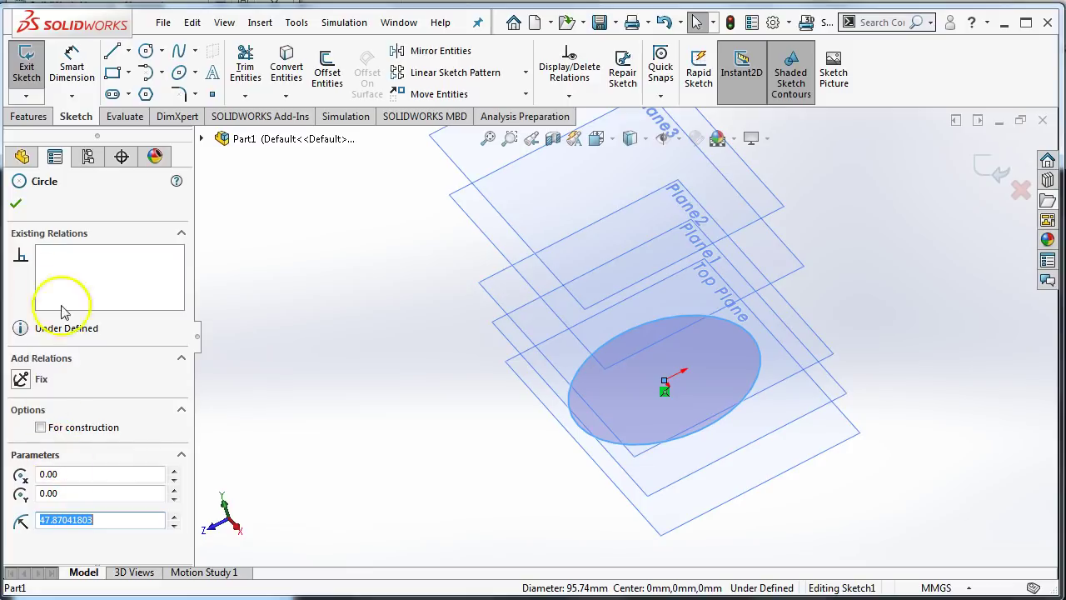
pyautogui.click(115, 518)
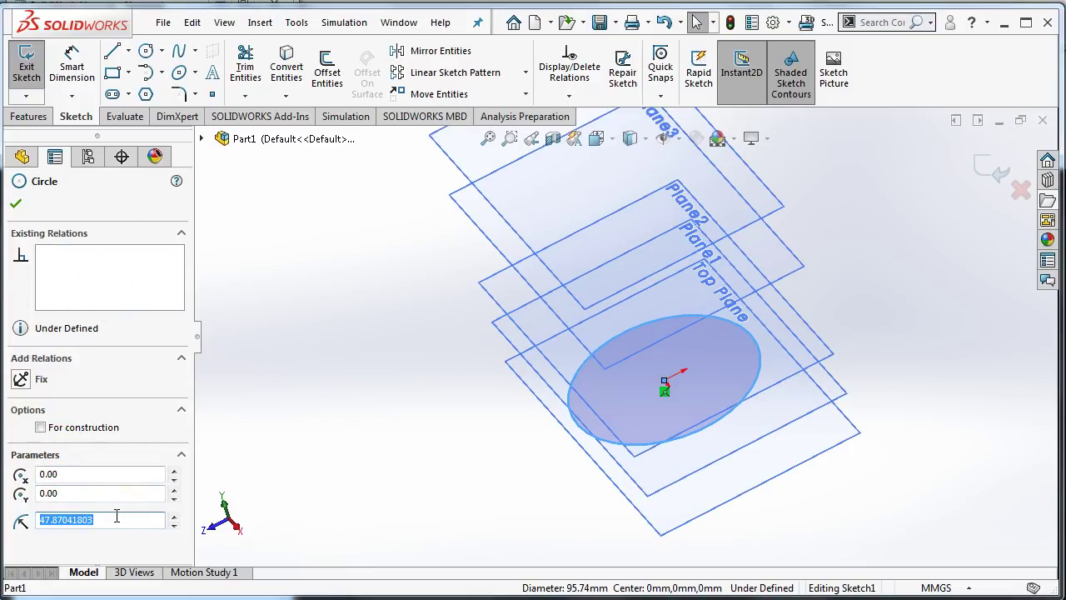
pyautogui.write('50')
pyautogui.press('Return')
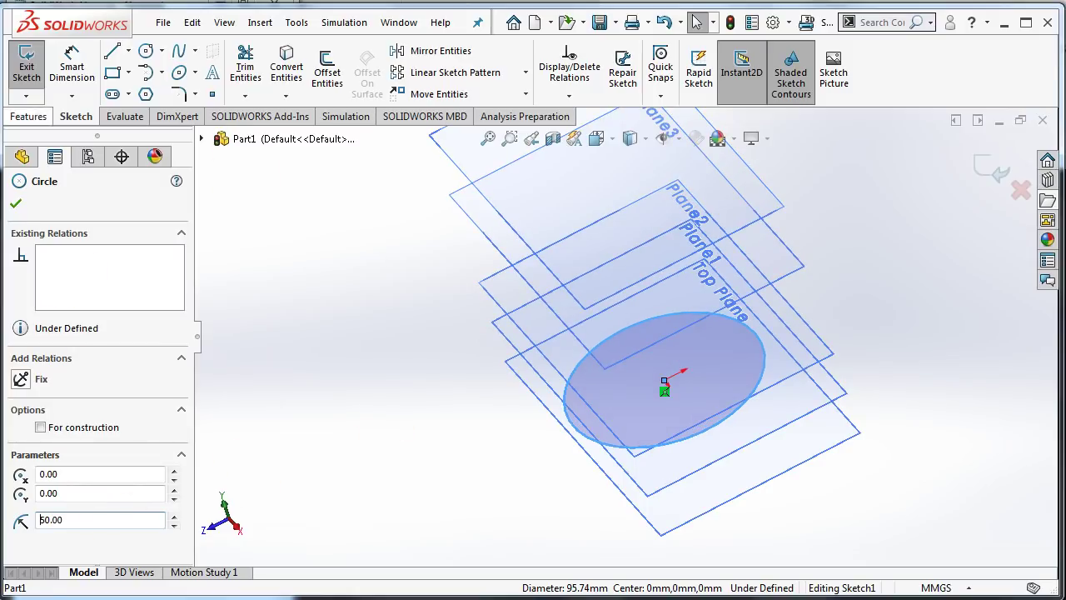
pyautogui.click(15, 203)
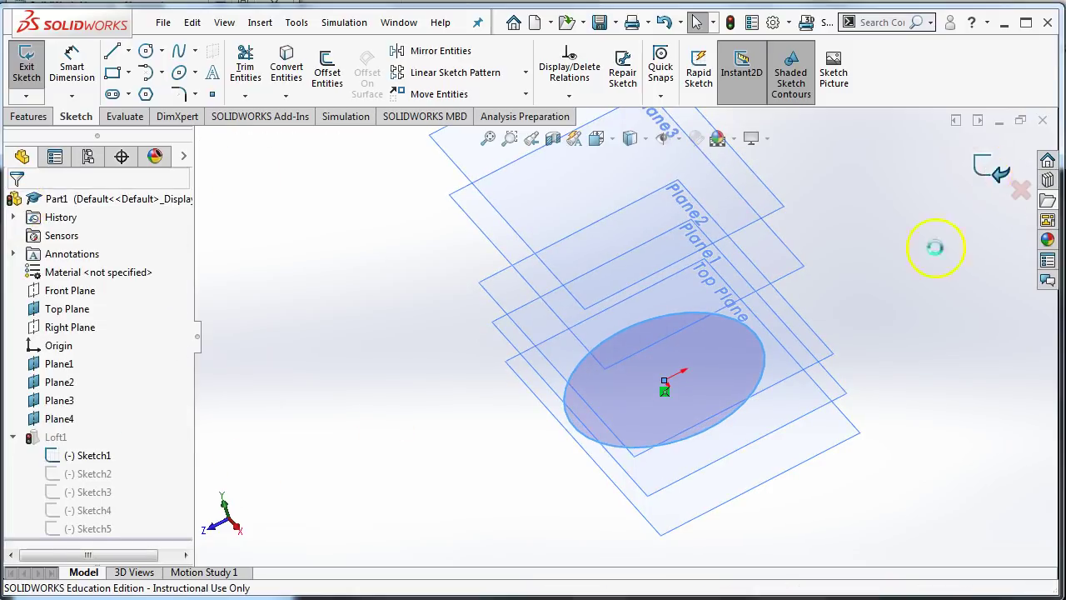
# Step: Hide Plane4, Plane3, Plane2, Plane1 and the Top Plane so only the twisted solid shows
pyautogui.moveTo(702, 465); pyautogui.dragTo(800, 338, button='middle')
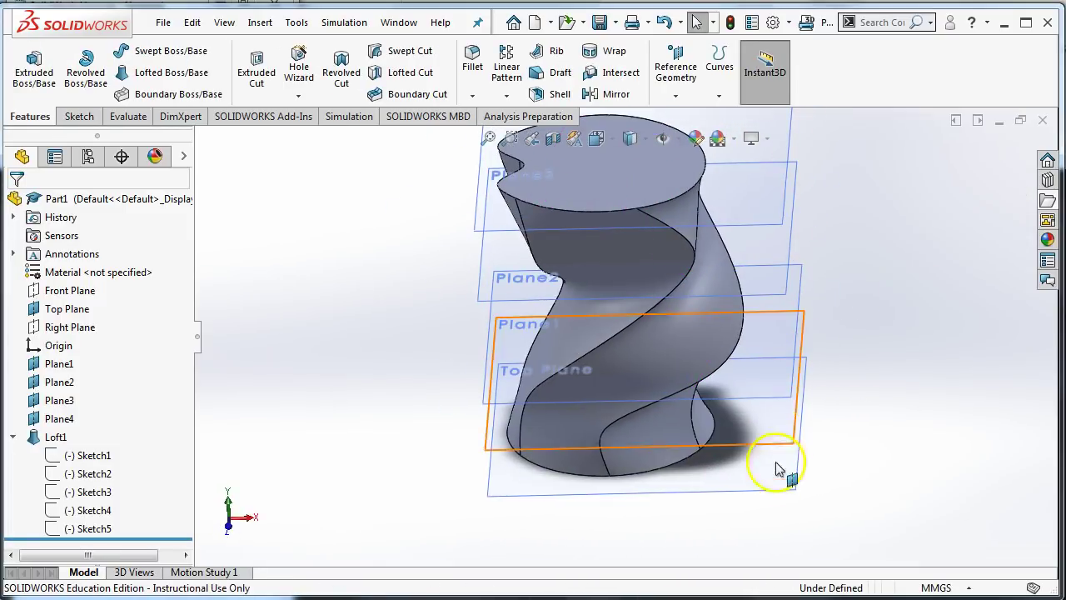
pyautogui.click(29, 418)
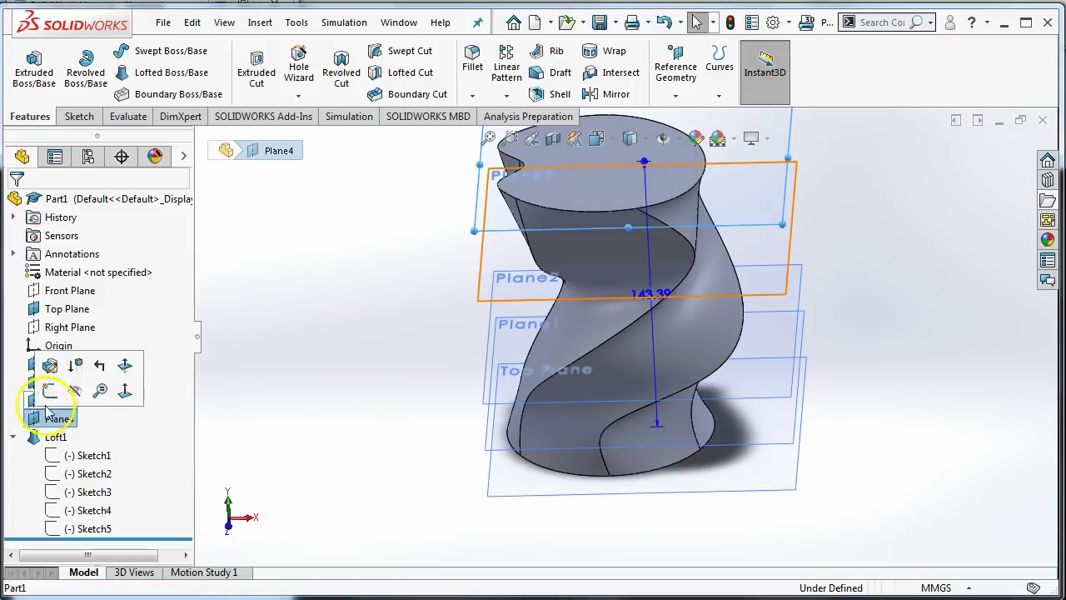
pyautogui.click(75, 388)
pyautogui.click(30, 402)
pyautogui.click(73, 375)
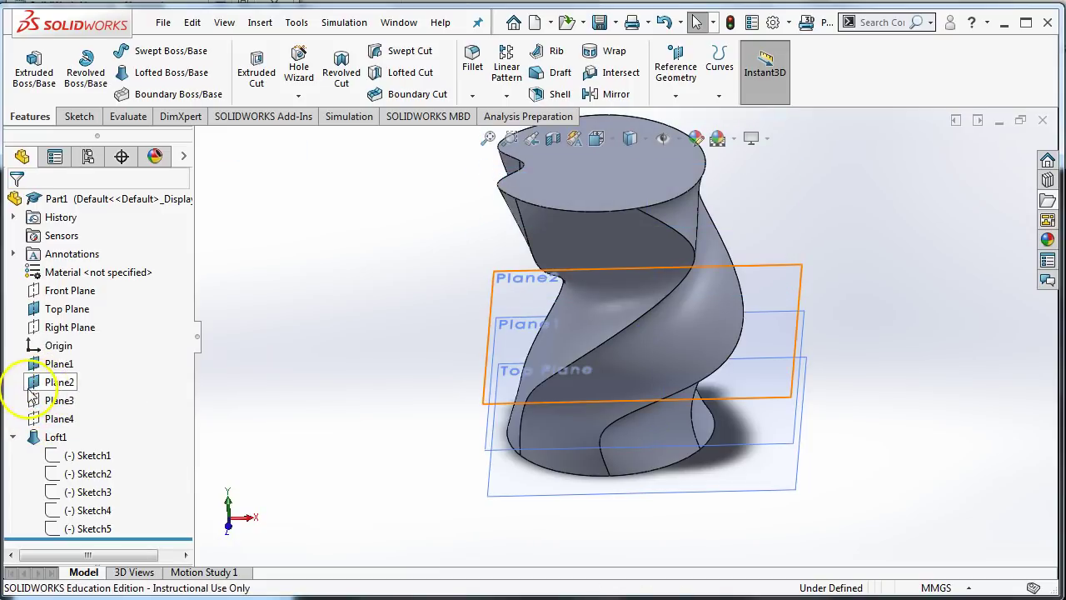
pyautogui.click(31, 384)
pyautogui.click(76, 357)
pyautogui.click(30, 364)
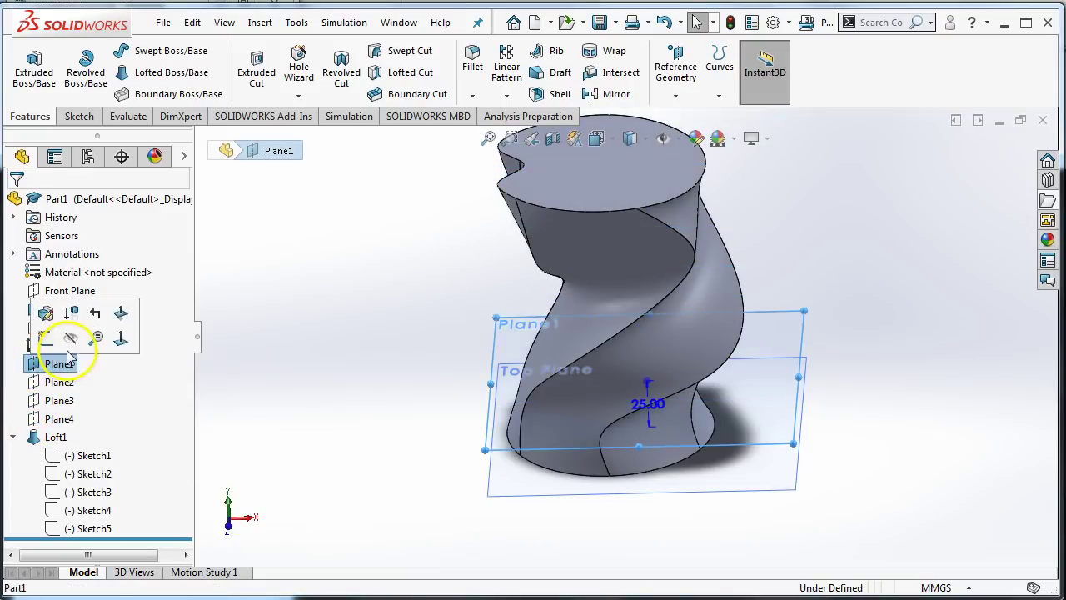
pyautogui.click(73, 338)
pyautogui.click(38, 310)
pyautogui.click(75, 282)
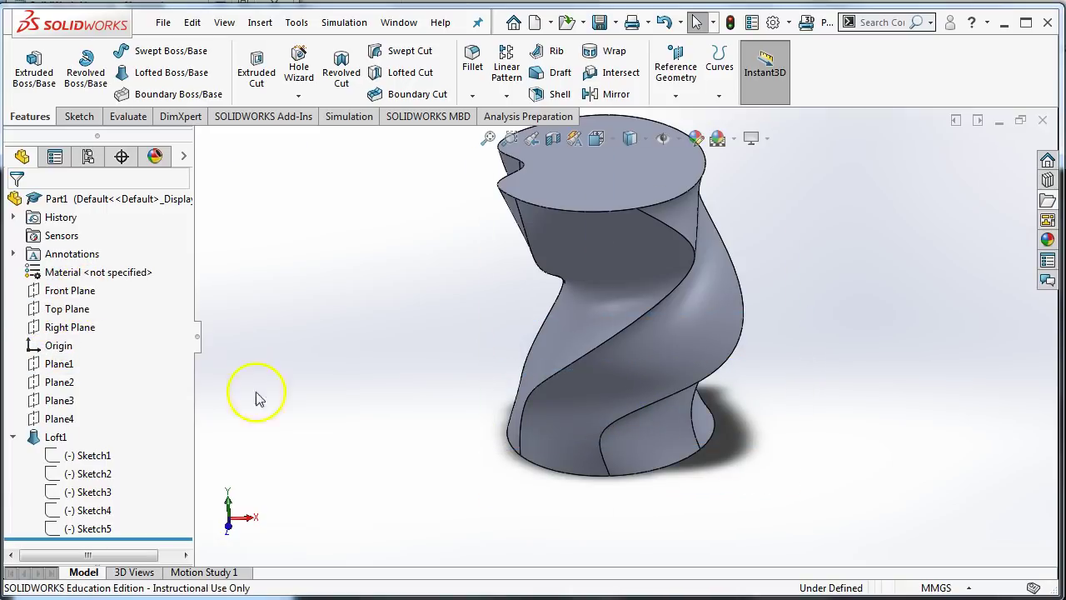
pyautogui.moveTo(367, 447); pyautogui.dragTo(533, 599, button='middle')
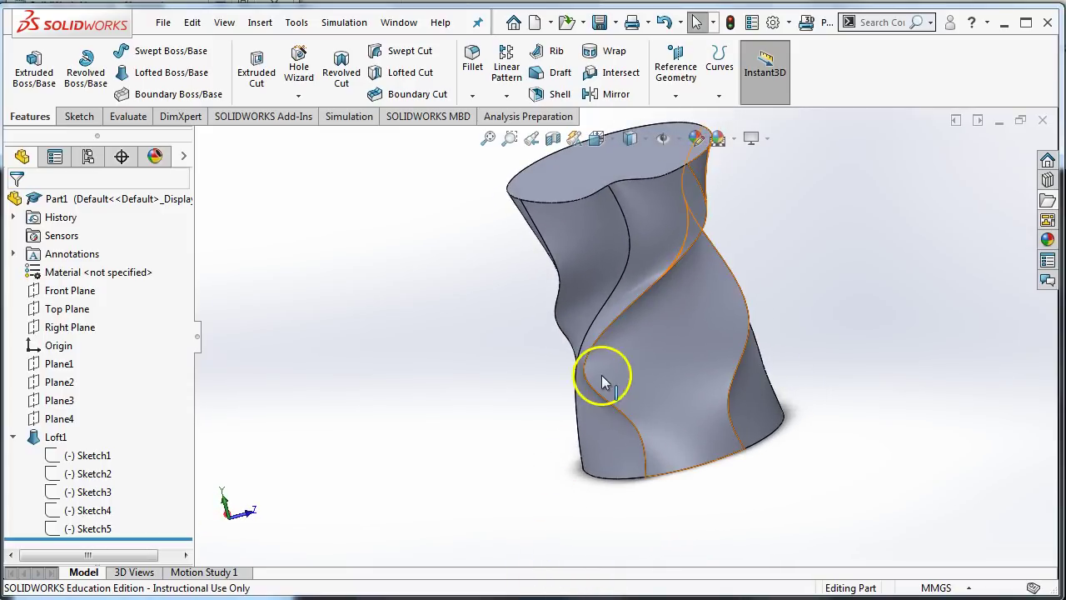
pyautogui.hotkey('alt', 'Tab')
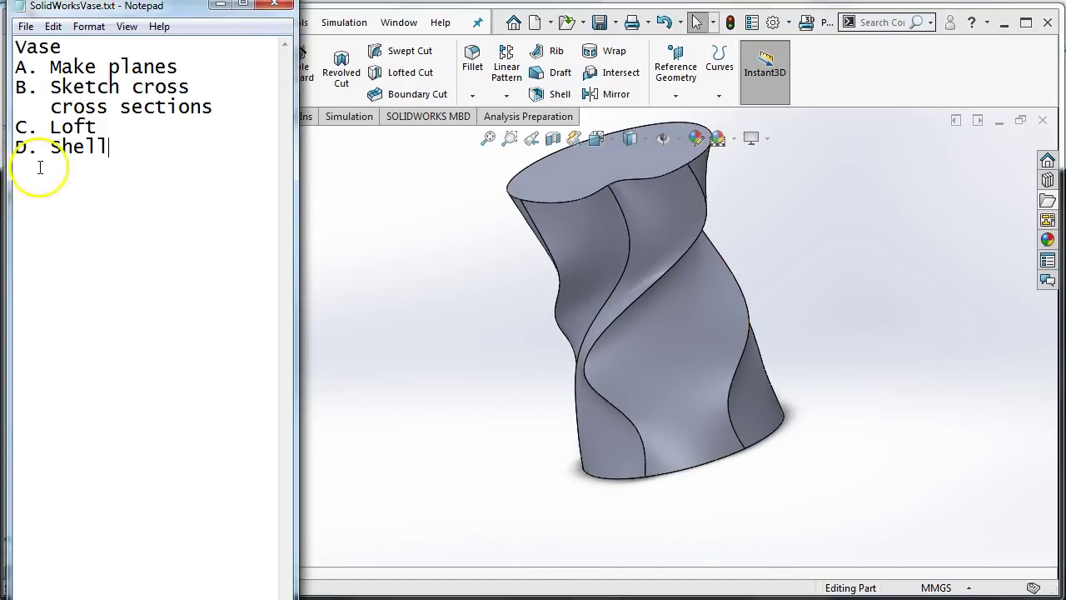
pyautogui.click(358, 326)
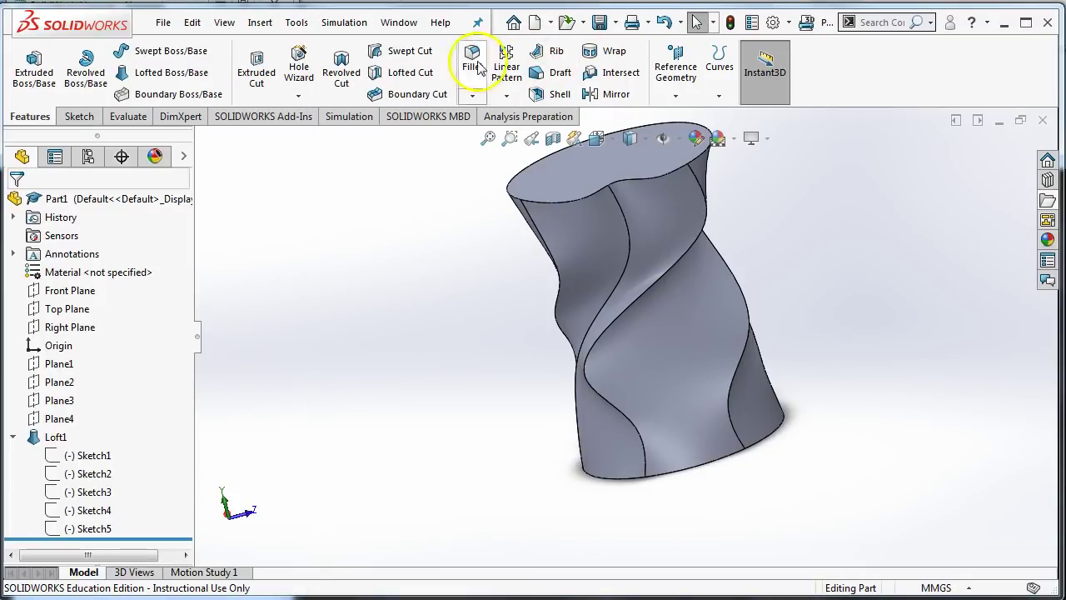
# Step: Start a Shell feature and select the vase's top face as the face to remove
pyautogui.click(546, 99)
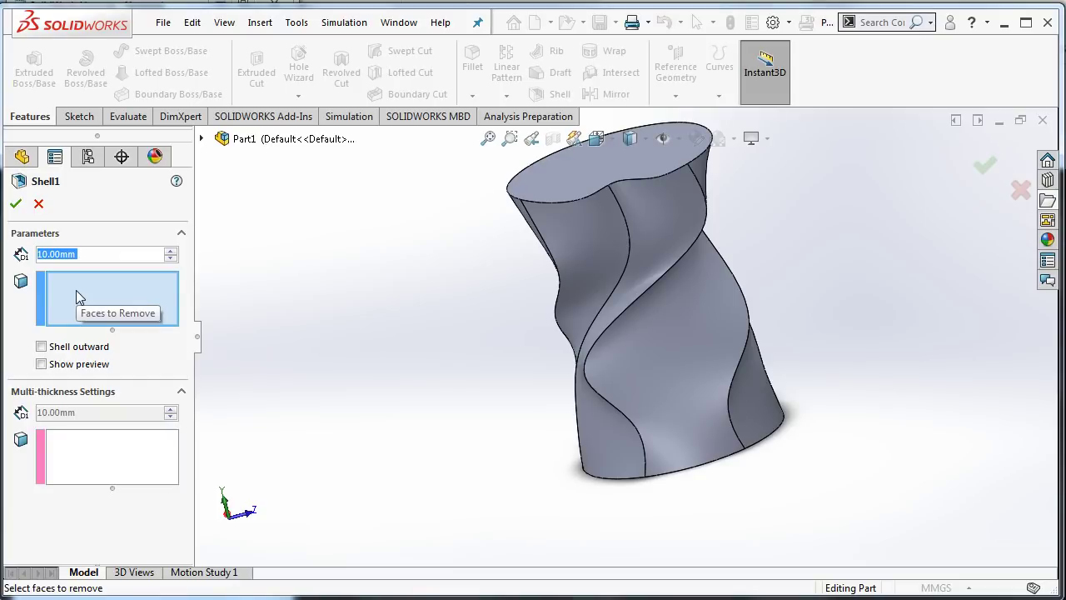
pyautogui.click(563, 179)
pyautogui.moveTo(335, 364); pyautogui.dragTo(369, 421, button='middle')
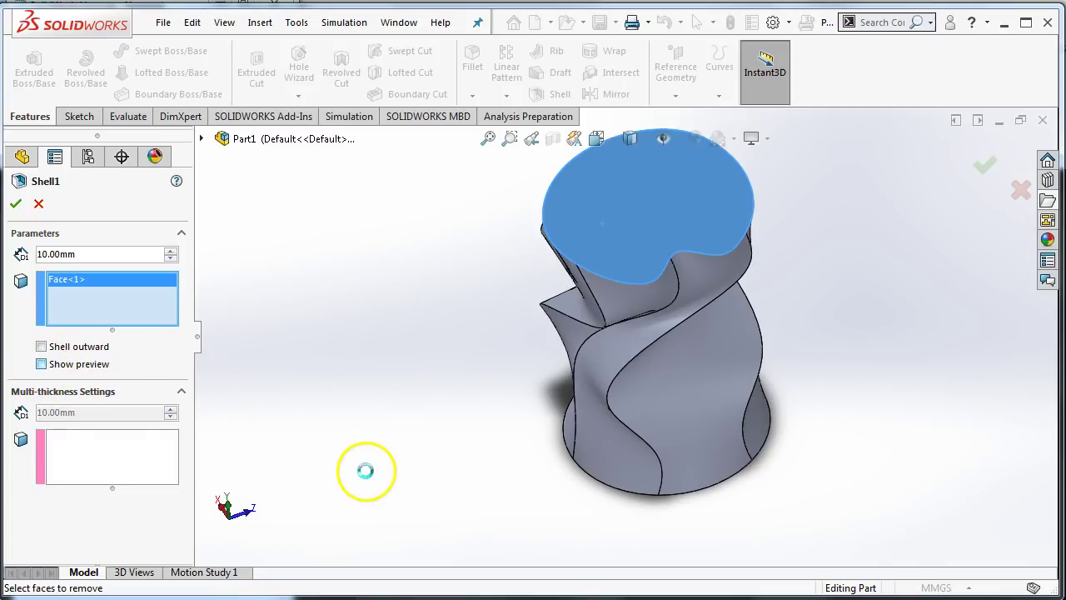
# Step: Try a 1 mm shell wall thickness and inspect the thin-wall preview
pyautogui.moveTo(262, 453); pyautogui.dragTo(284, 501, button='middle')
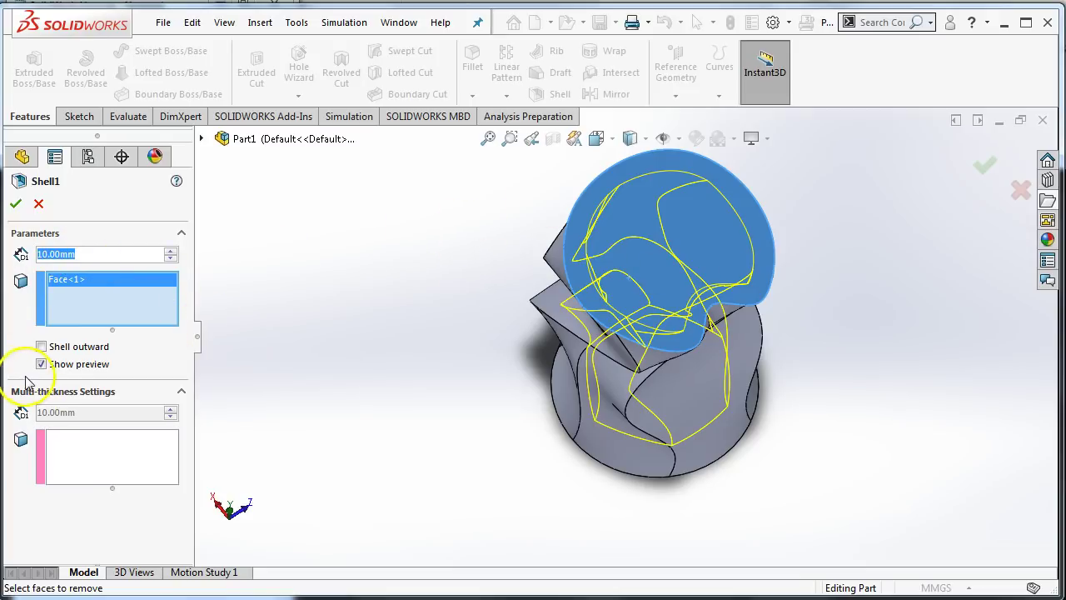
pyautogui.write('1')
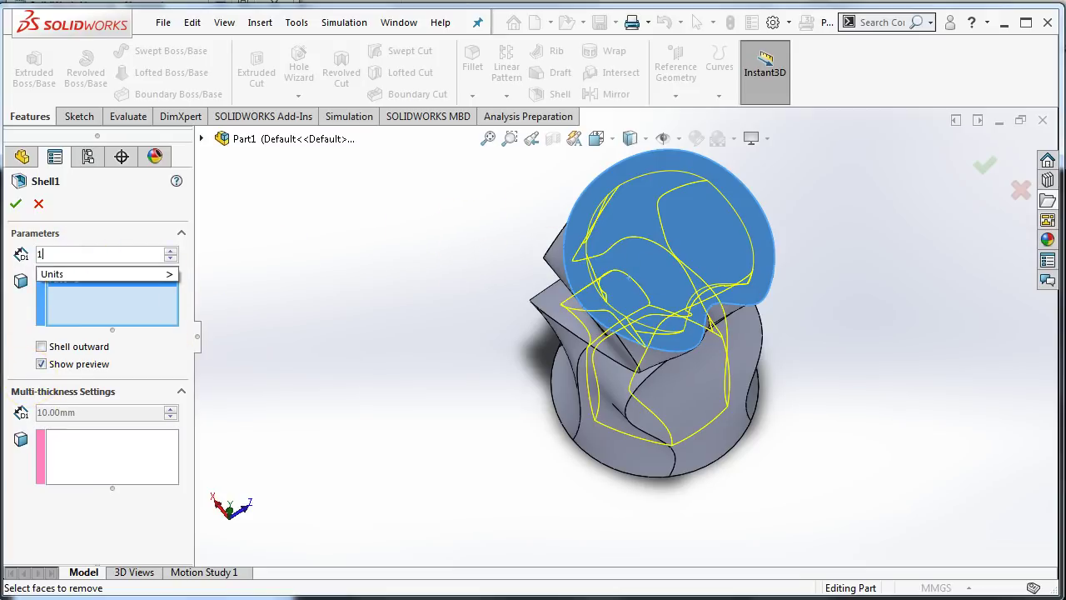
pyautogui.press('Return')
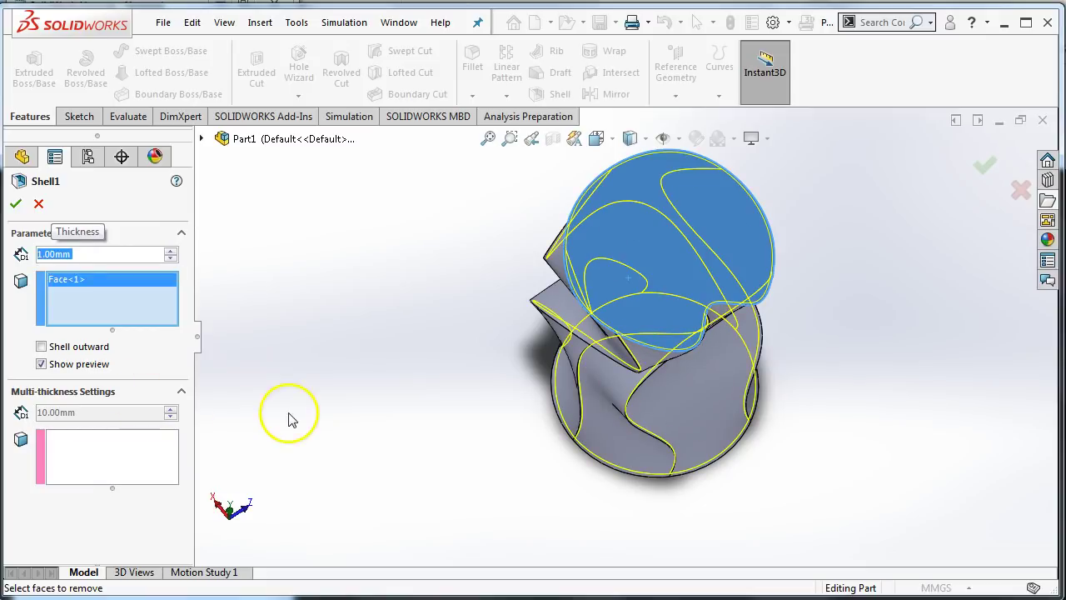
pyautogui.moveTo(290, 419); pyautogui.dragTo(316, 412, button='middle')
# Step: Change the shell wall thickness to 3 mm and check the thicker wall
pyautogui.moveTo(461, 483); pyautogui.dragTo(457, 522, button='middle')
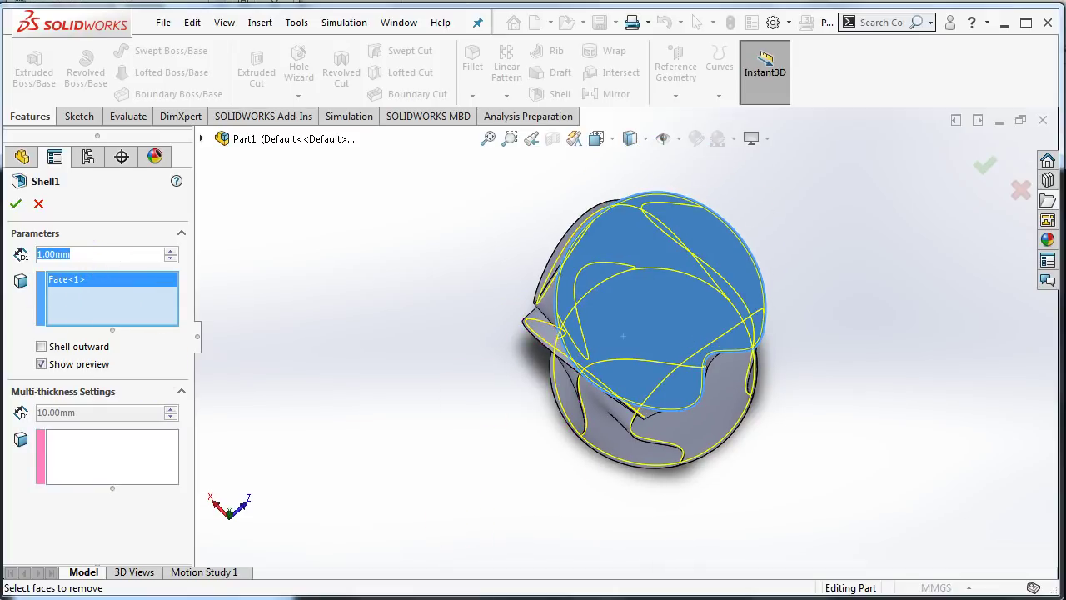
pyautogui.write('3')
pyautogui.press('Return')
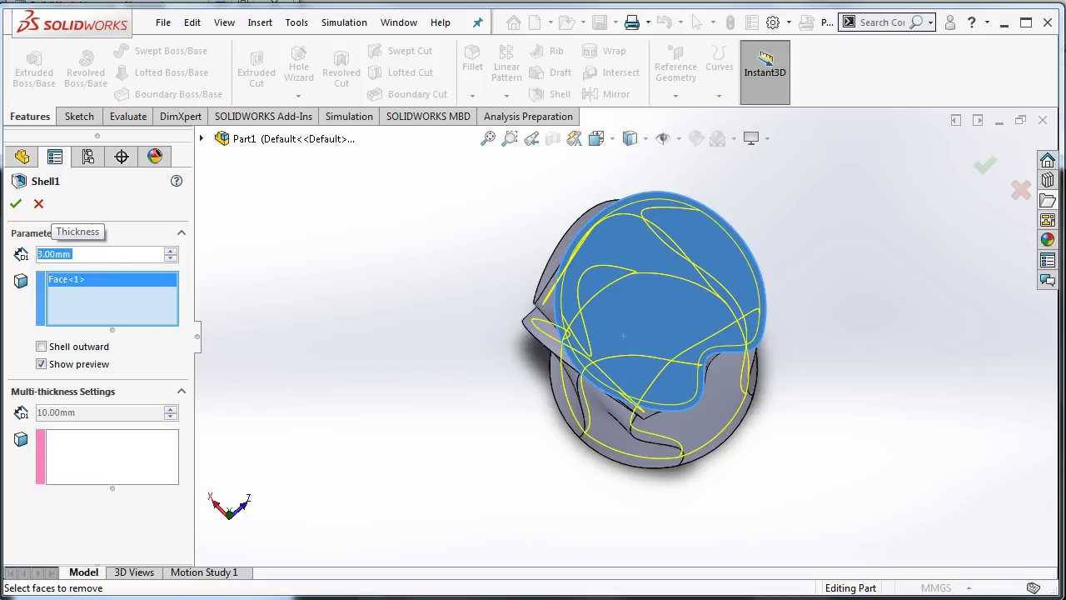
pyautogui.moveTo(362, 362); pyautogui.dragTo(378, 329, button='middle')
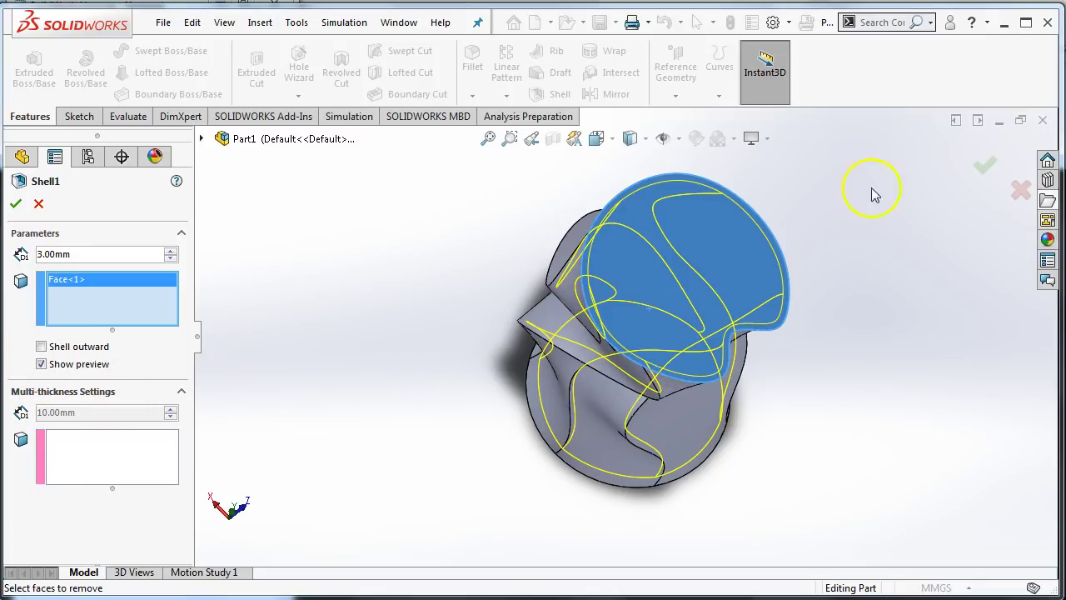
pyautogui.click(986, 166)
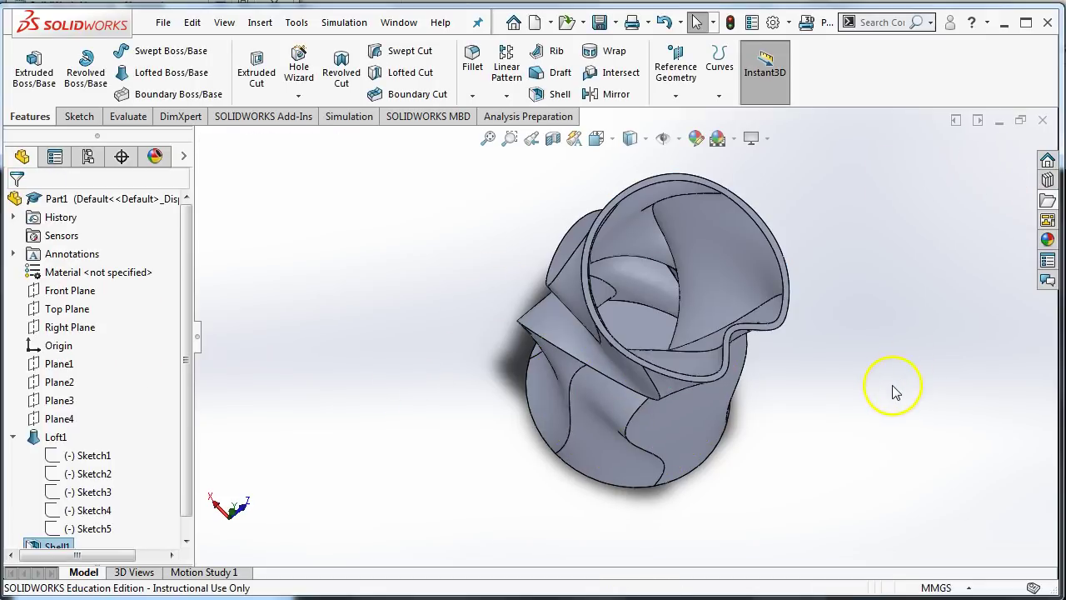
pyautogui.moveTo(887, 392); pyautogui.dragTo(763, 338, button='middle')
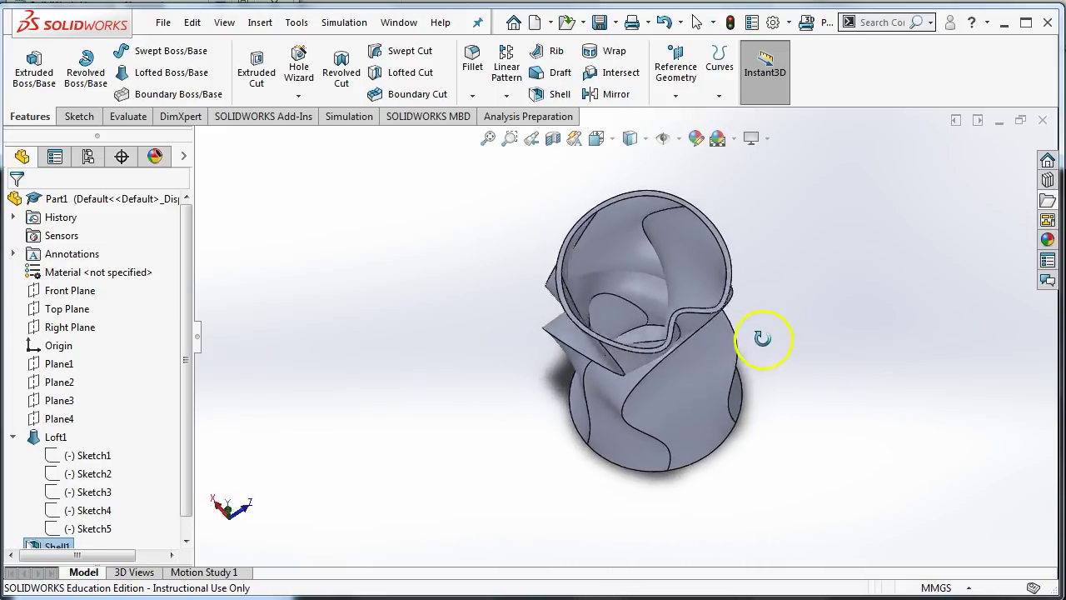
pyautogui.moveTo(874, 360); pyautogui.dragTo(792, 417, button='middle')
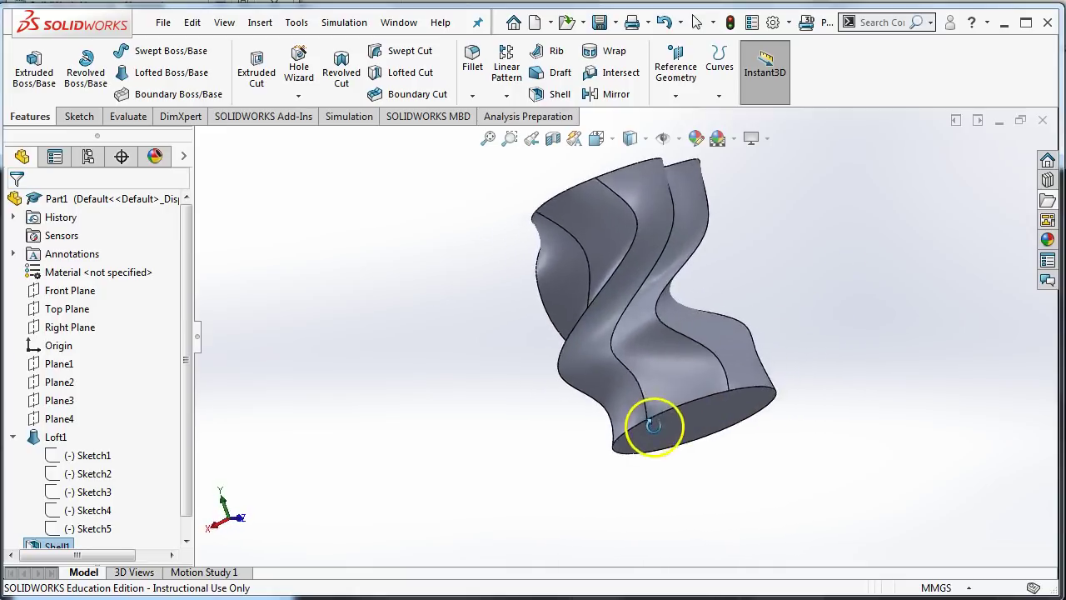
pyautogui.moveTo(622, 500); pyautogui.dragTo(688, 350, button='middle')
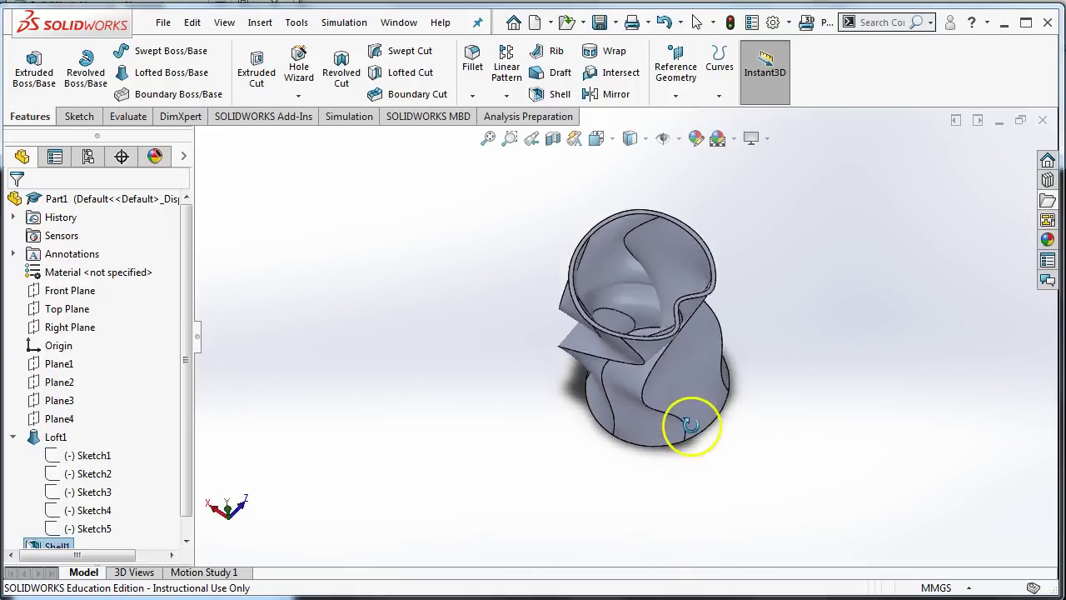
pyautogui.moveTo(739, 473); pyautogui.dragTo(948, 474, button='middle')
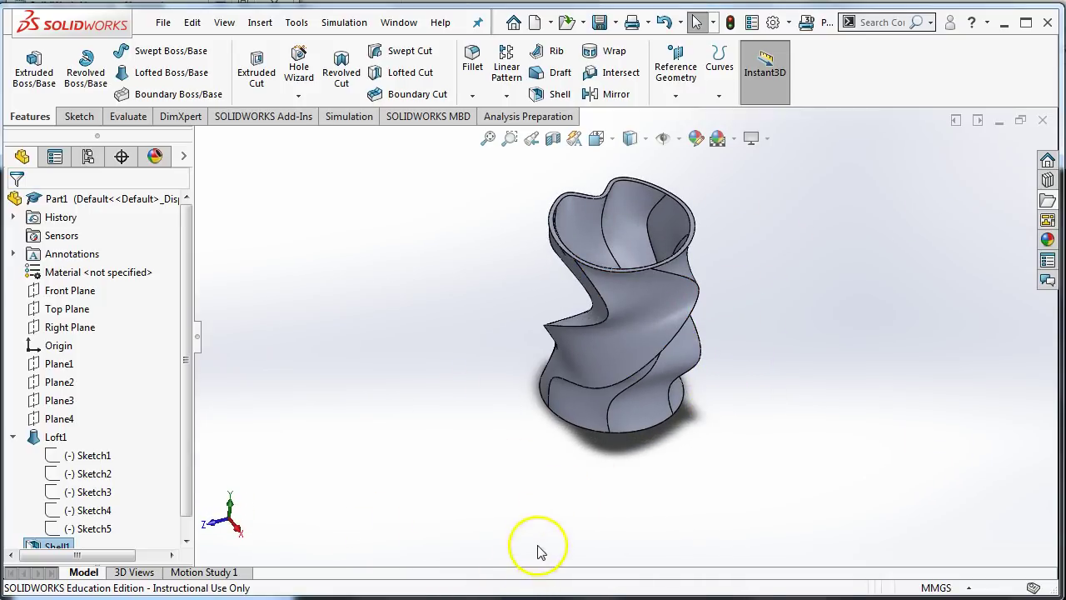
pyautogui.moveTo(475, 263); pyautogui.dragTo(675, 444, button='middle')
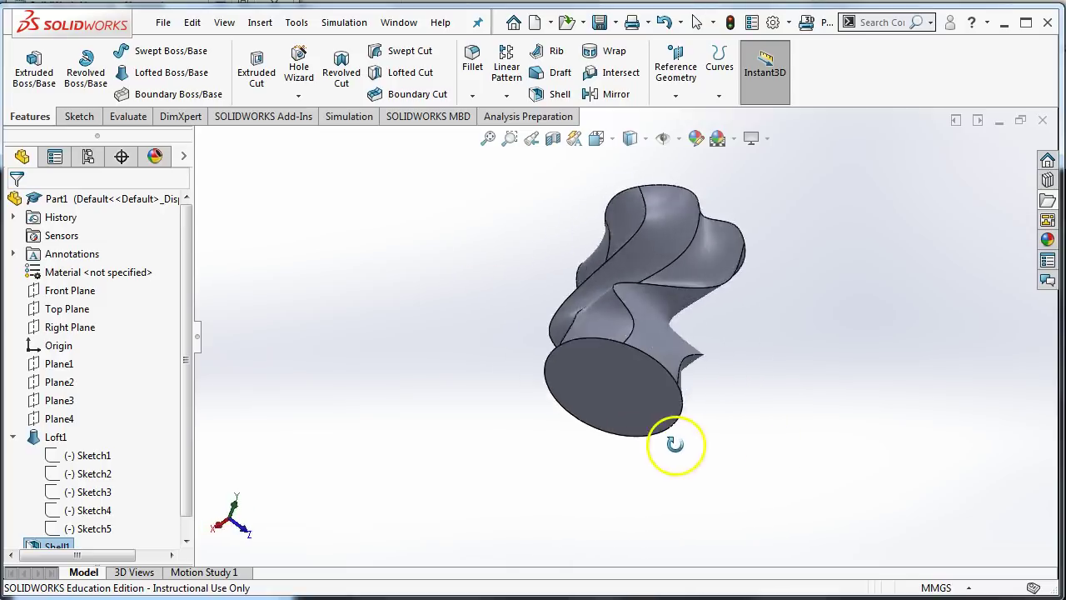